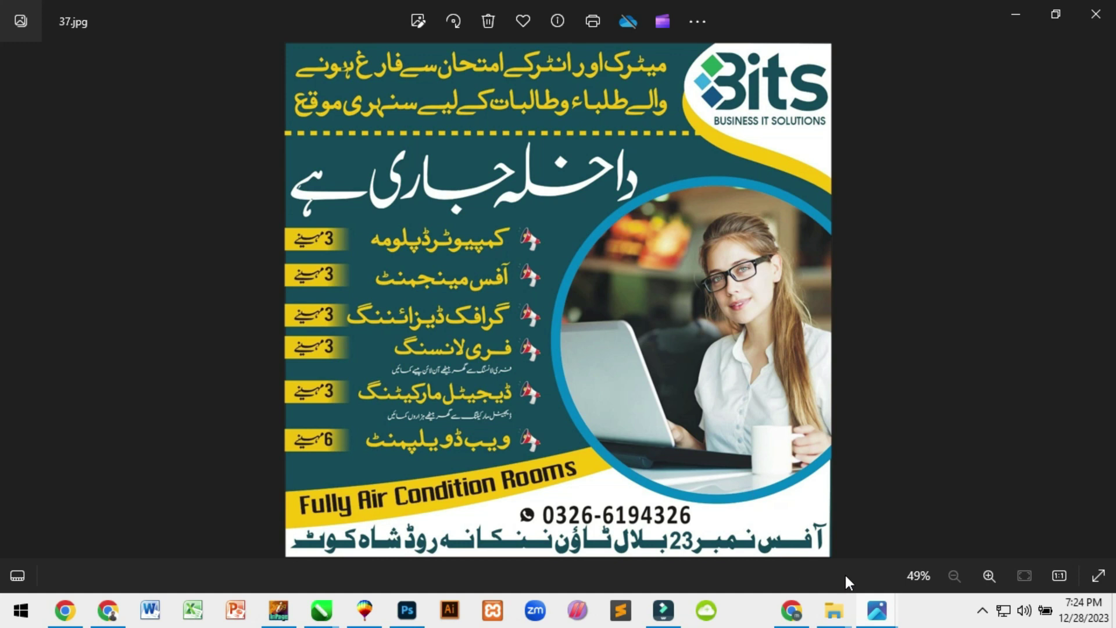
# View the sample poster 61.jpg, close it and 37.jpg, and switch to CorelDRAW.
pyautogui.moveTo(880, 617)
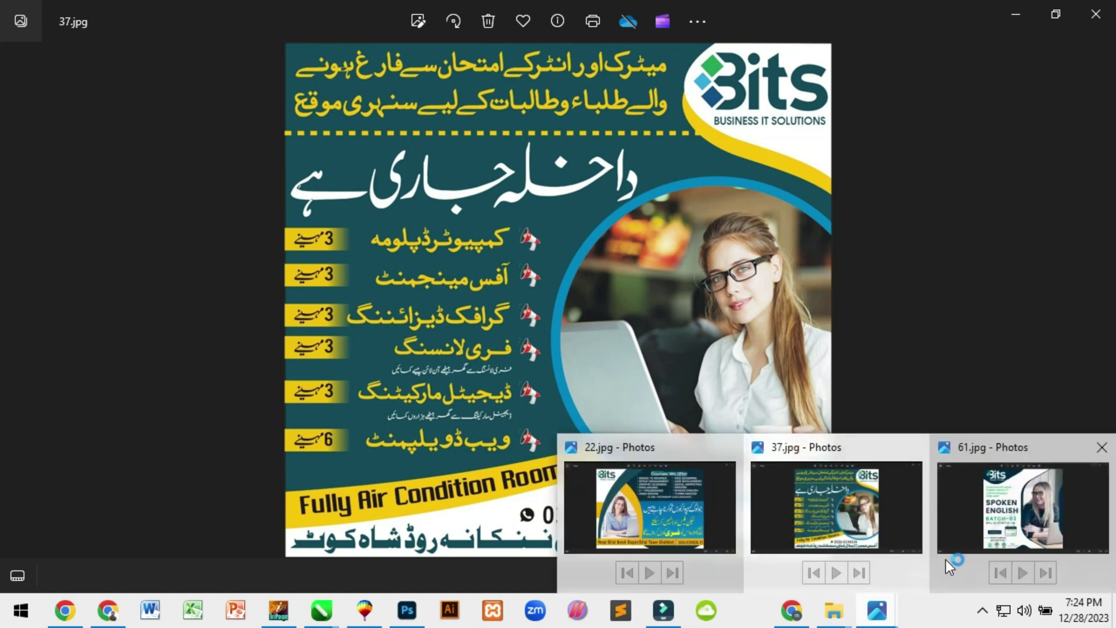
pyautogui.click(995, 523)
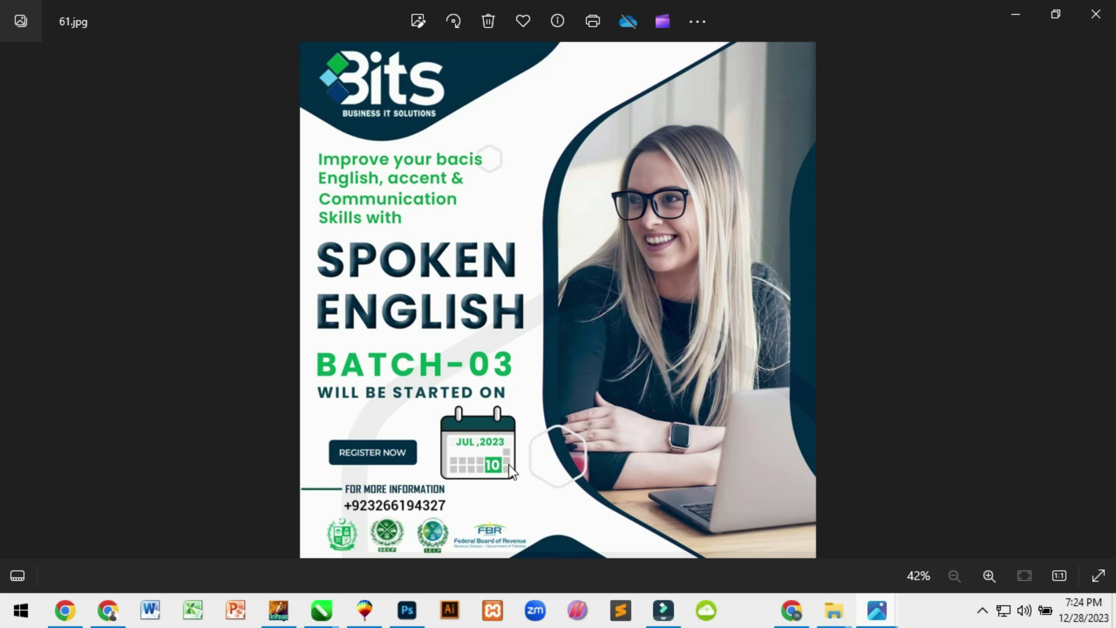
pyautogui.click(1090, 16)
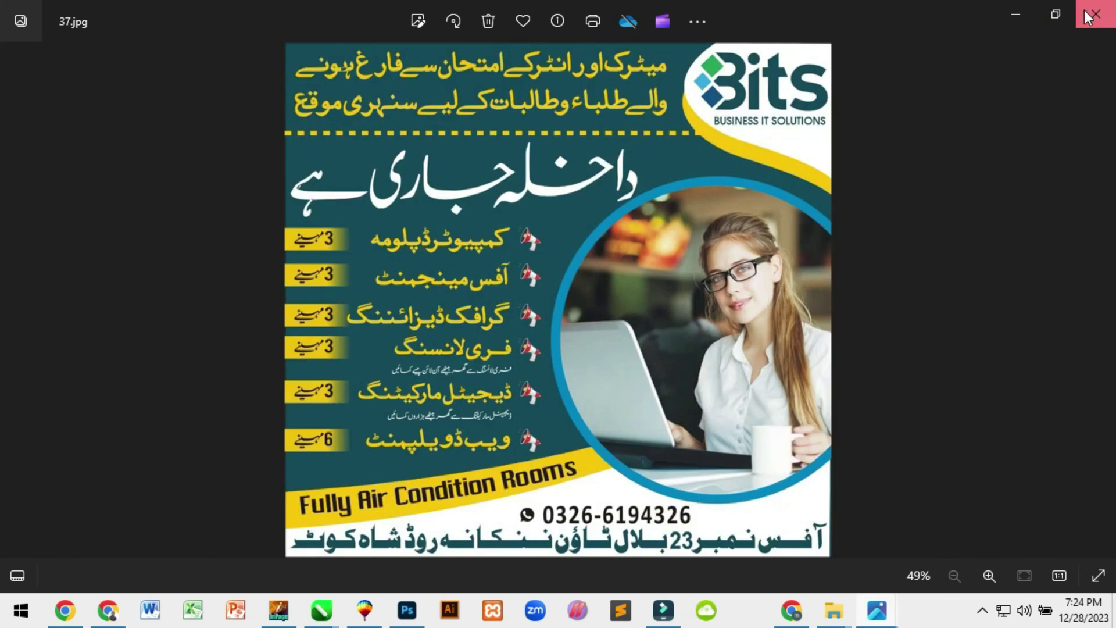
pyautogui.click(1090, 16)
pyautogui.click(365, 609)
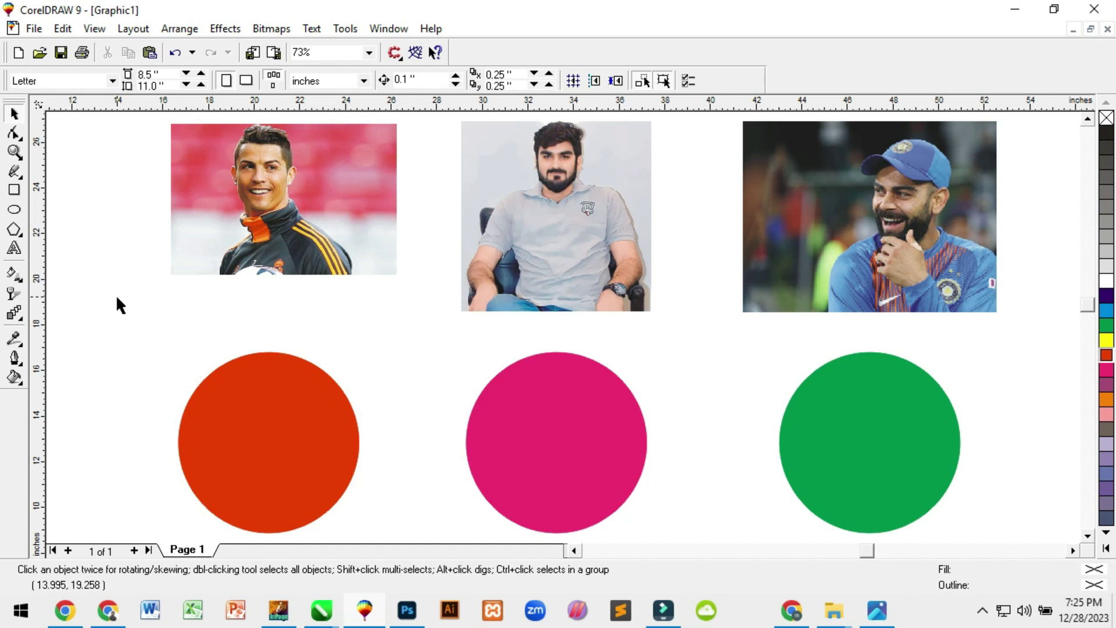
pyautogui.click(305, 269)
pyautogui.click(120, 257)
pyautogui.click(189, 226)
pyautogui.click(250, 420)
pyautogui.click(287, 229)
pyautogui.click(277, 368)
# Place the photo of the man in the dark jacket inside the red circle with PowerClip.
pyautogui.click(282, 243)
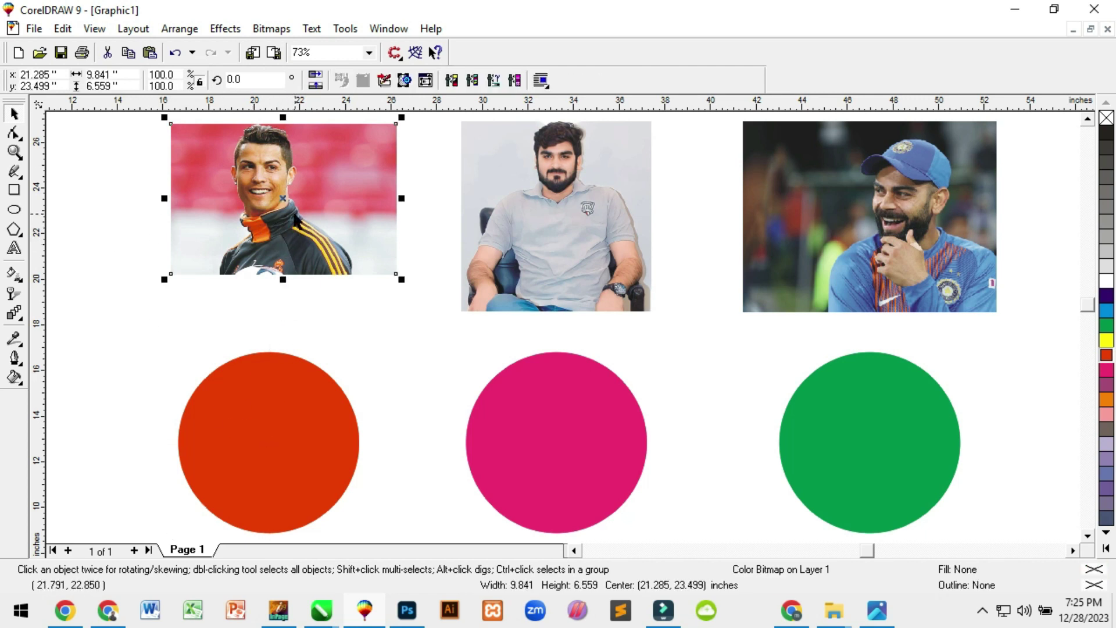
pyautogui.click(219, 33)
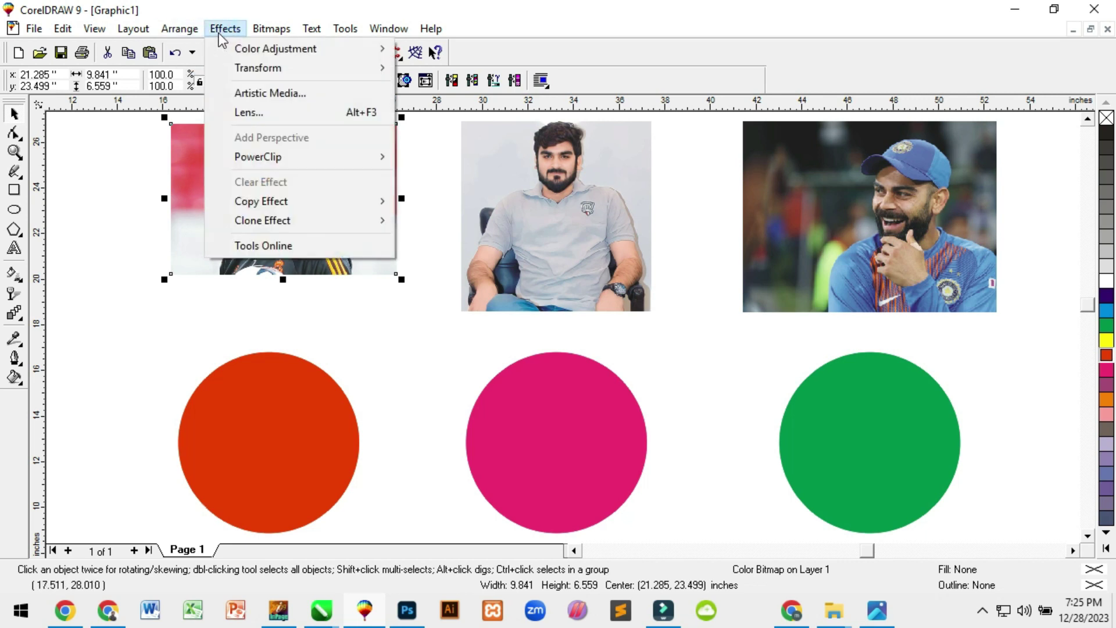
pyautogui.moveTo(297, 156)
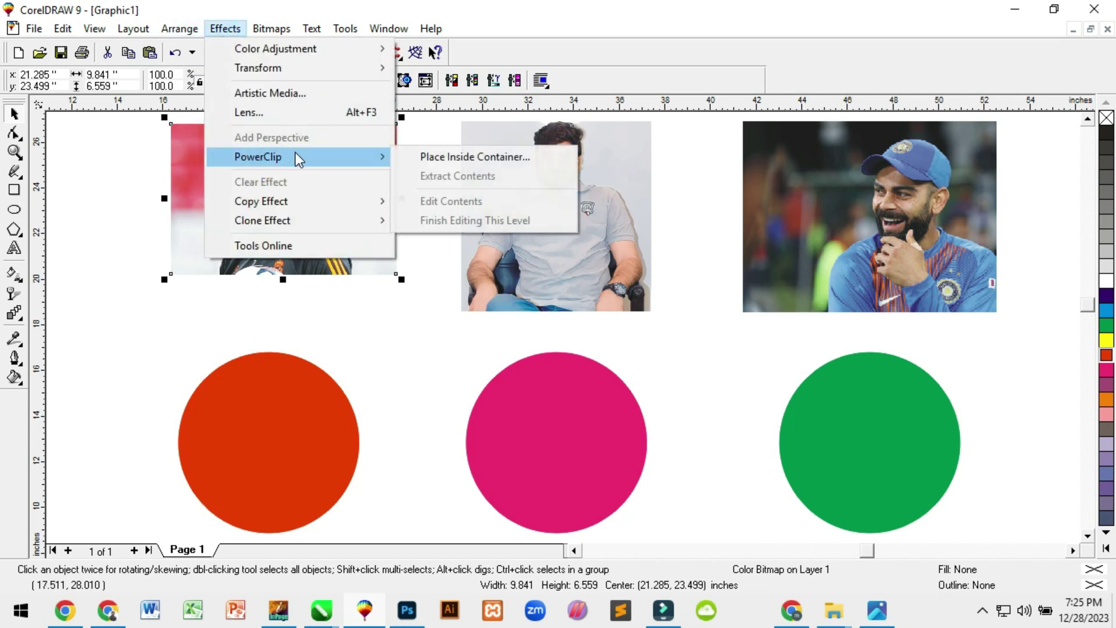
pyautogui.click(448, 158)
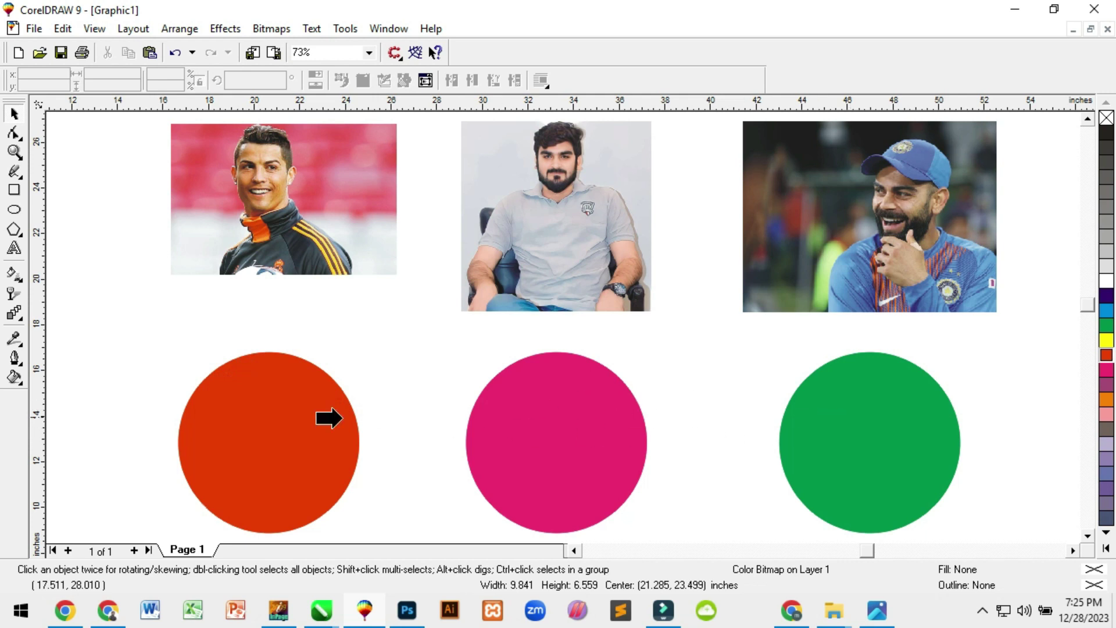
pyautogui.click(291, 419)
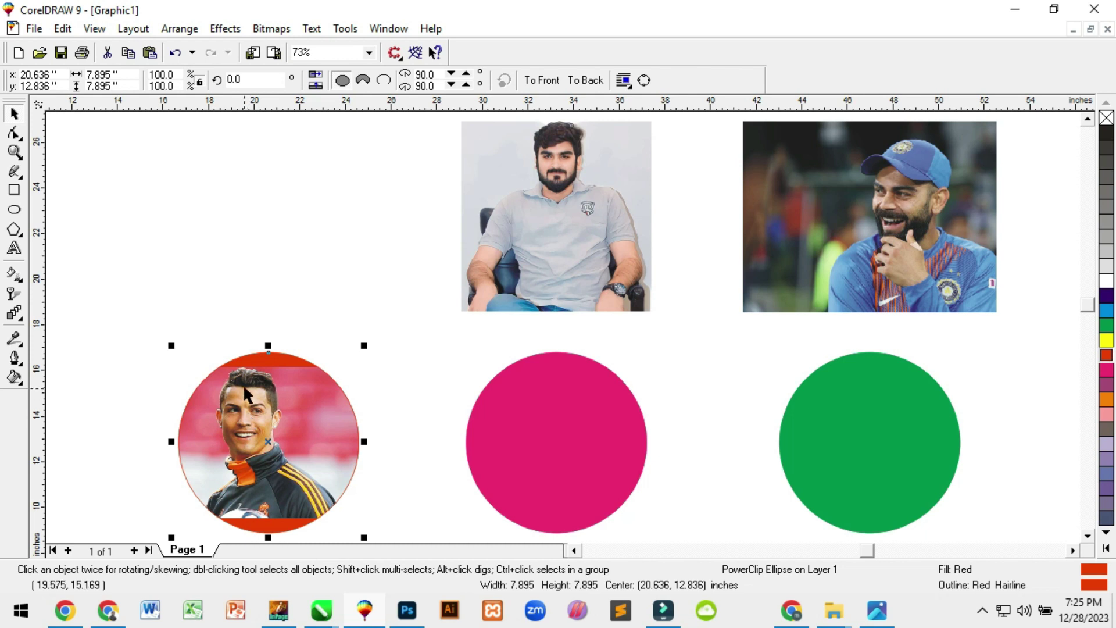
# Edit the red circle's PowerClip contents, enlarging the photo to about 12.55 × 8.37 inches and shifting it to fill the circle.
pyautogui.click(225, 29)
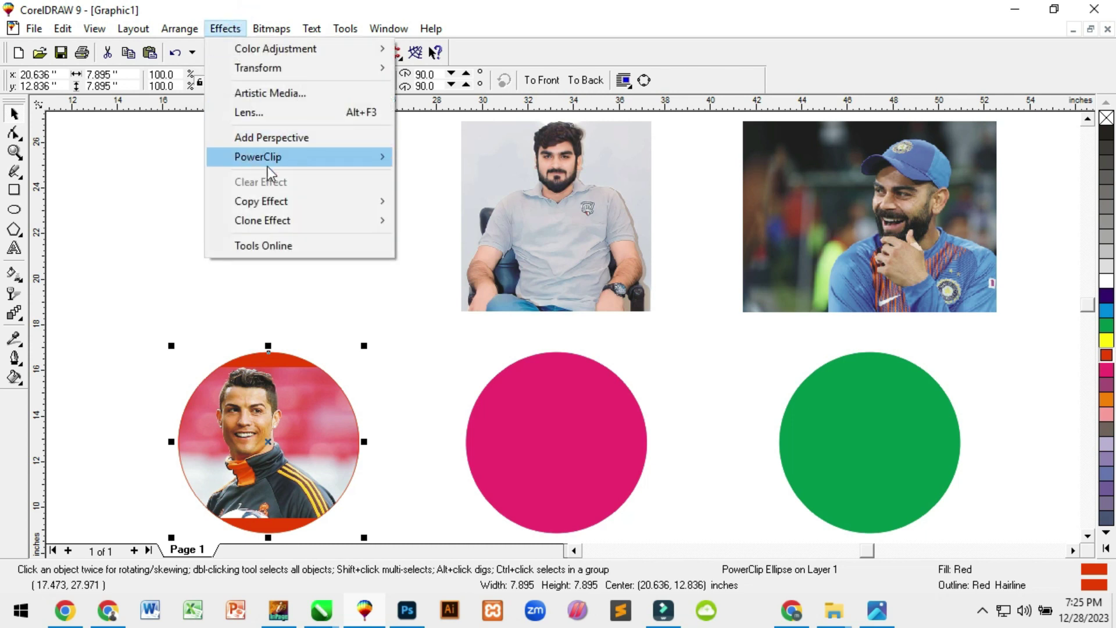
pyautogui.moveTo(329, 160)
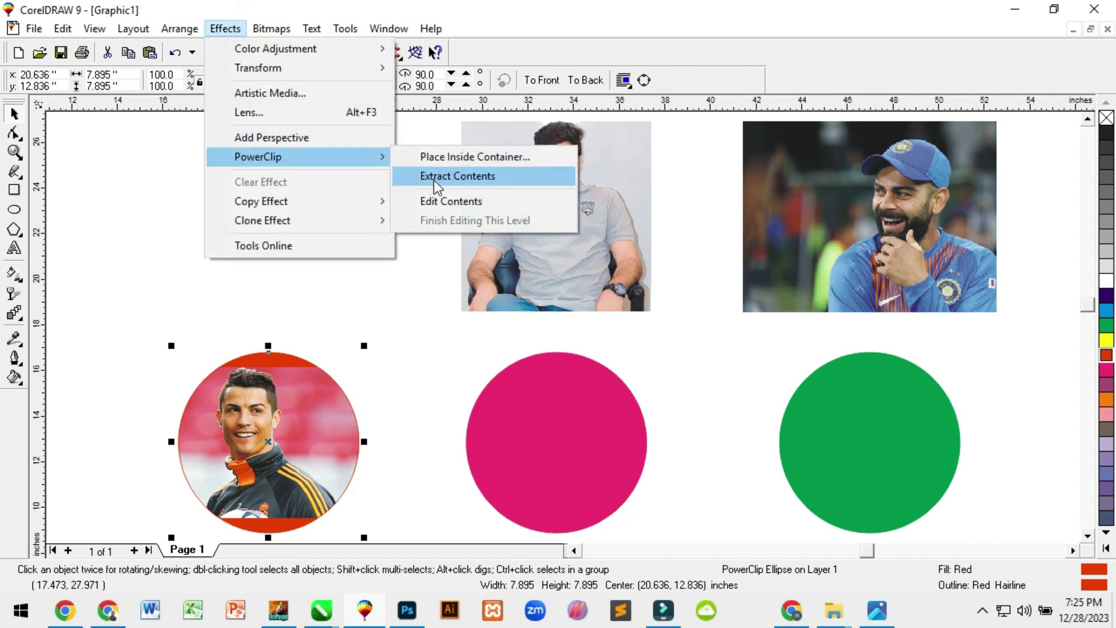
pyautogui.click(493, 205)
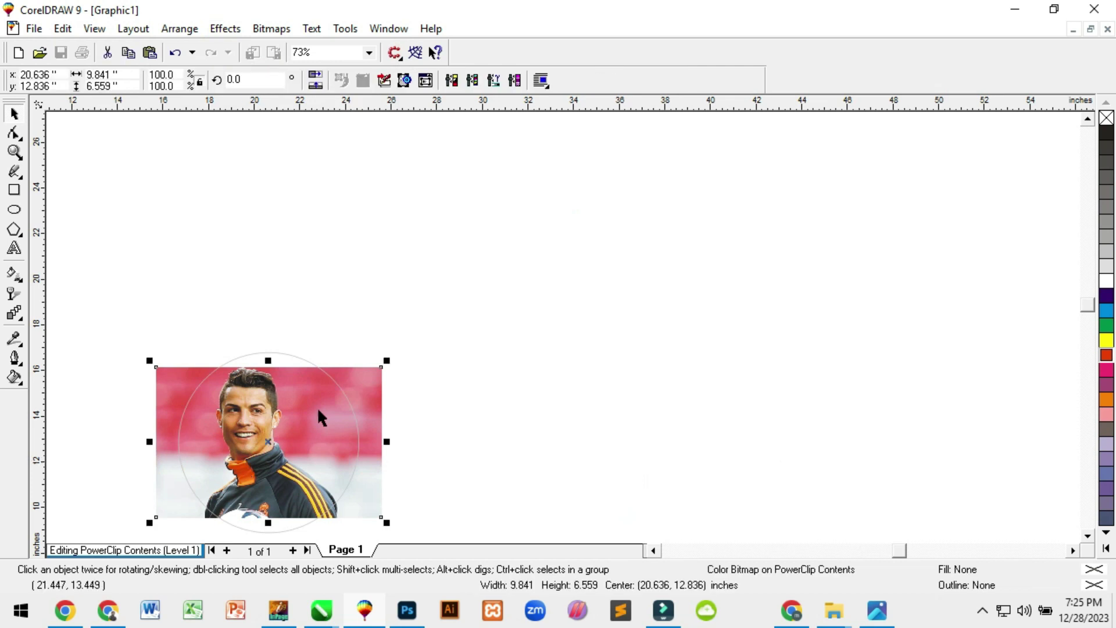
pyautogui.moveTo(386, 364); pyautogui.dragTo(434, 351)
pyautogui.moveTo(265, 423); pyautogui.dragTo(281, 420)
pyautogui.moveTo(421, 527); pyautogui.dragTo(406, 522)
pyautogui.moveTo(285, 406); pyautogui.dragTo(284, 415)
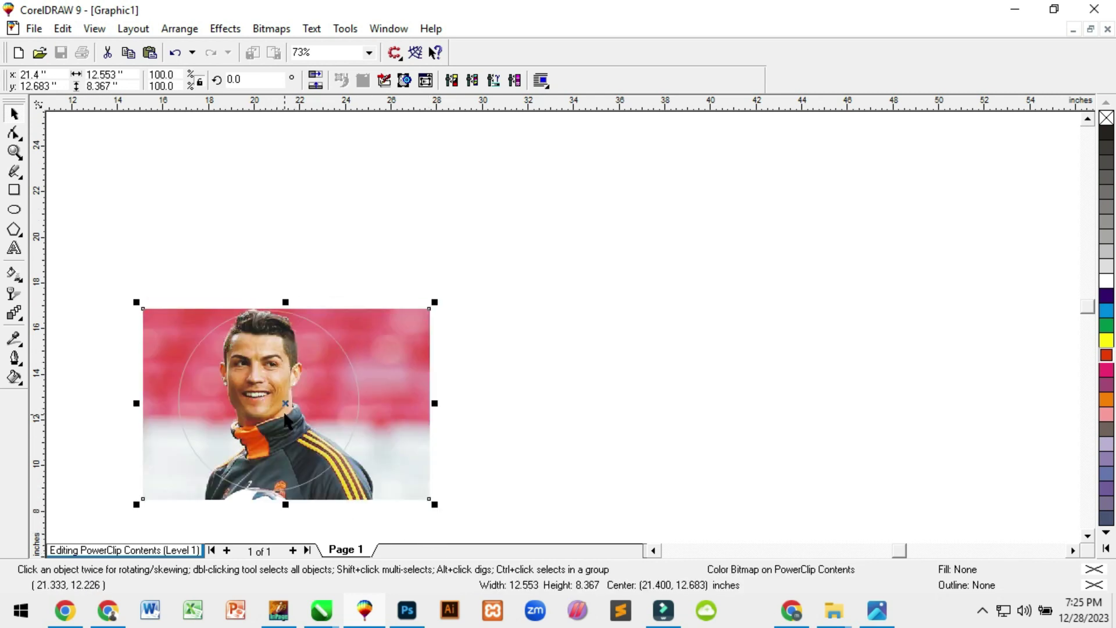
pyautogui.click(220, 34)
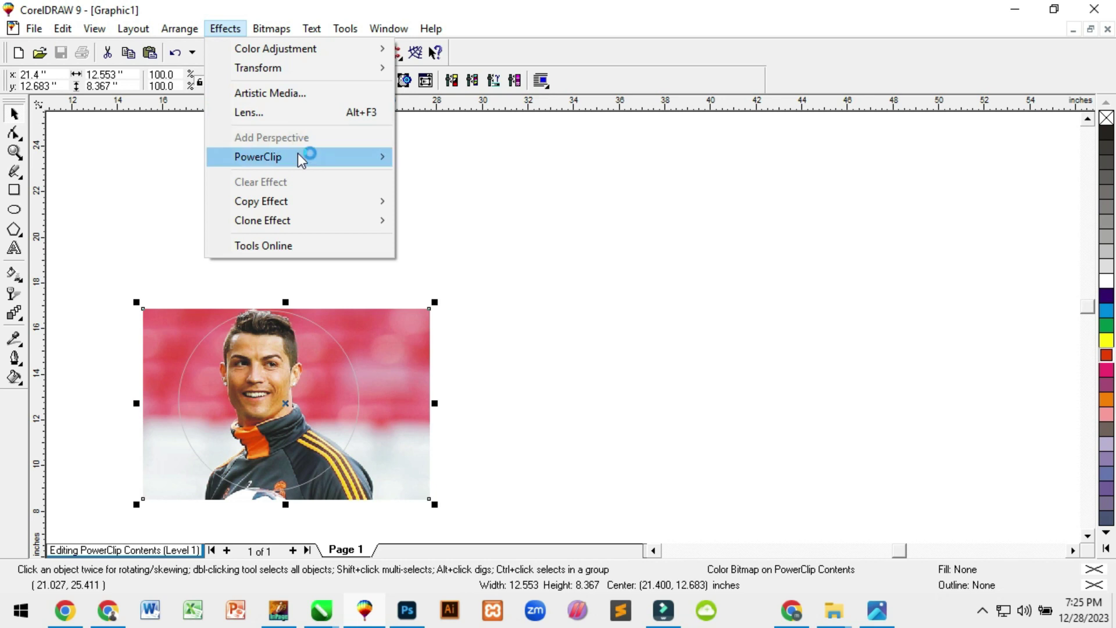
pyautogui.moveTo(298, 157)
pyautogui.click(466, 221)
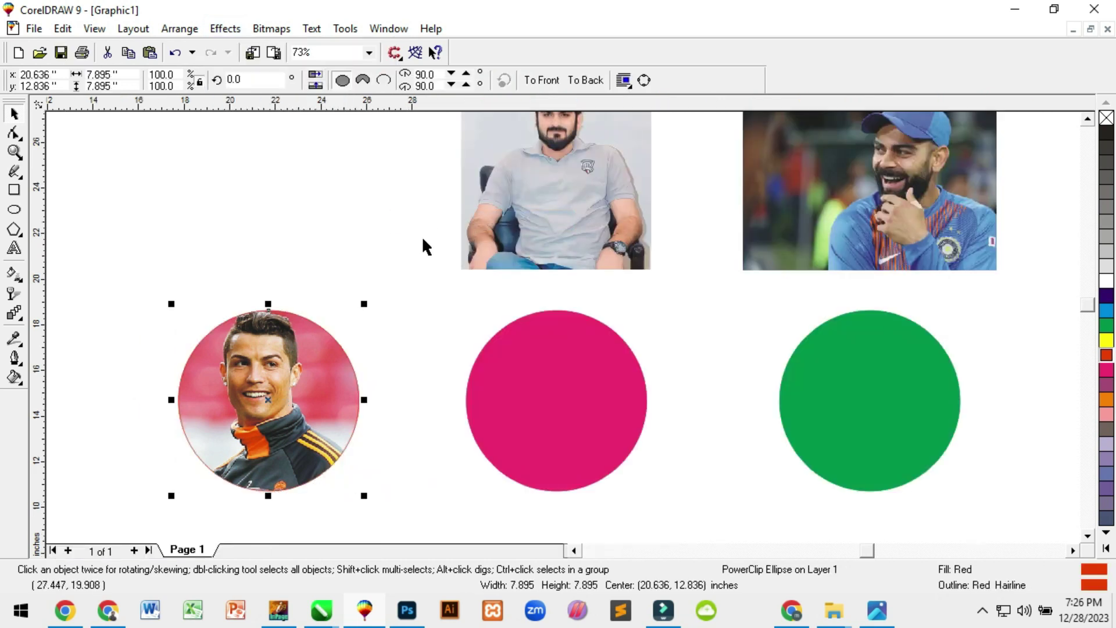
pyautogui.click(381, 229)
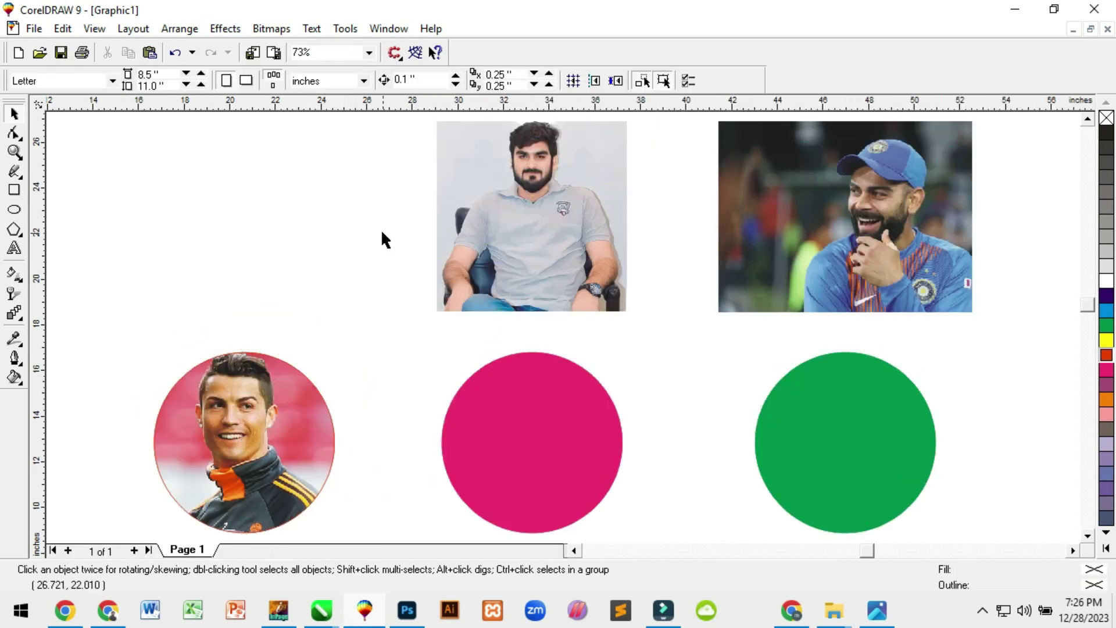
# Place the photo of the seated man in the grey shirt inside the green circle with PowerClip.
pyautogui.click(559, 204)
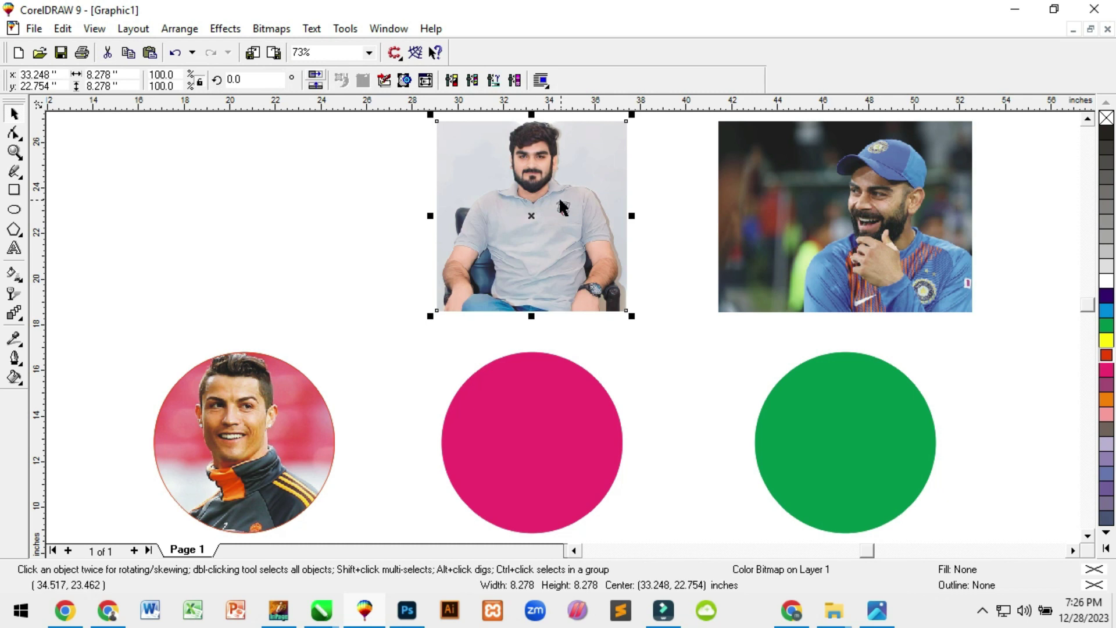
pyautogui.click(228, 36)
pyautogui.moveTo(260, 157)
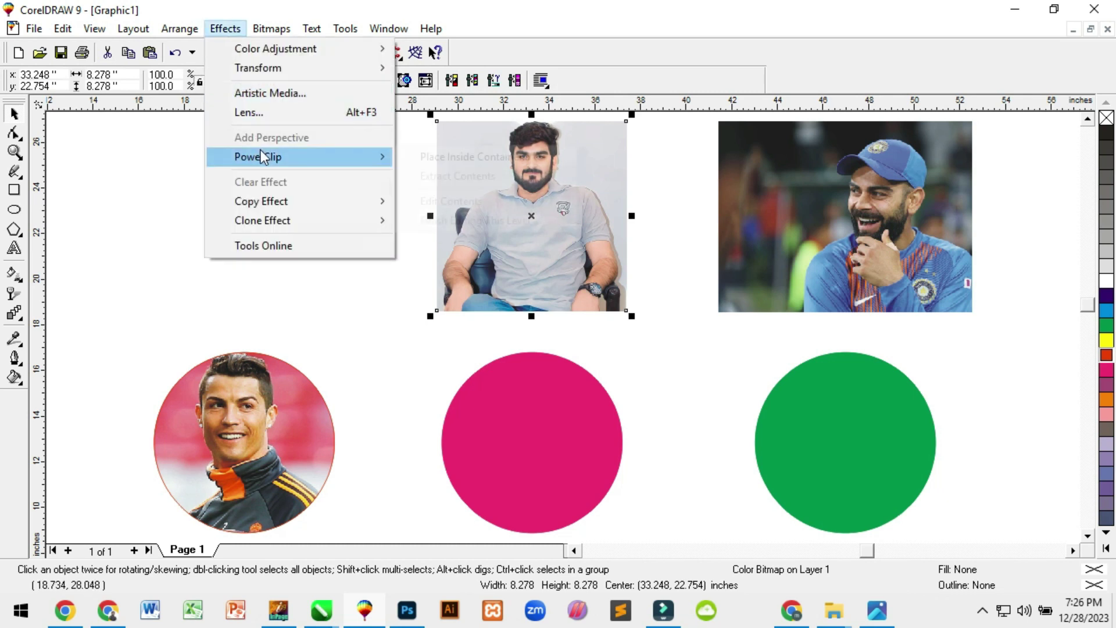
pyautogui.click(424, 158)
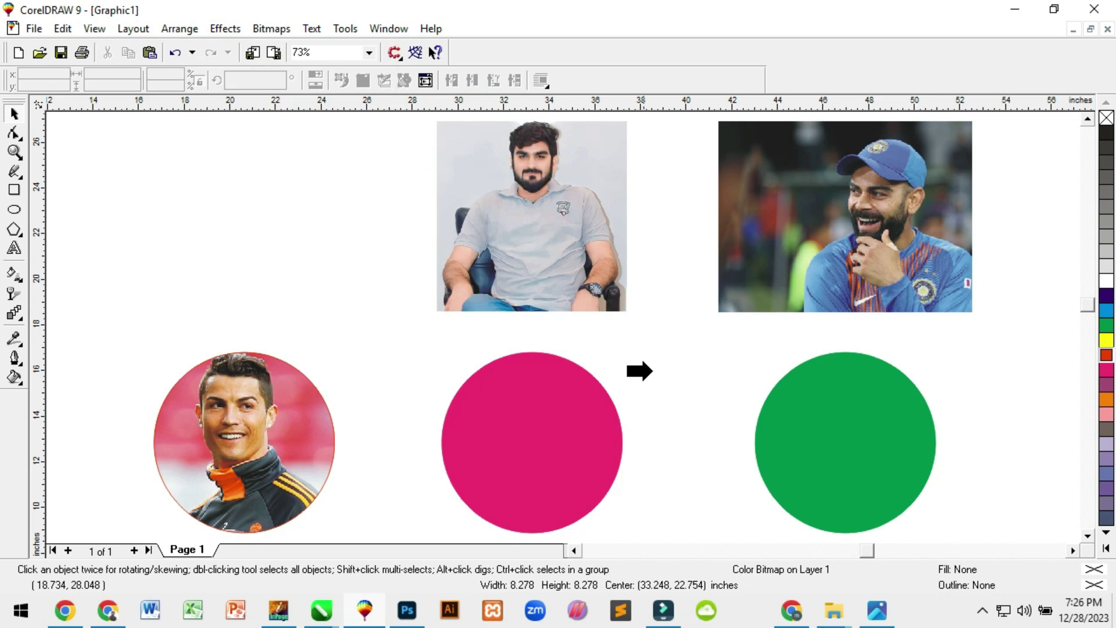
pyautogui.click(837, 418)
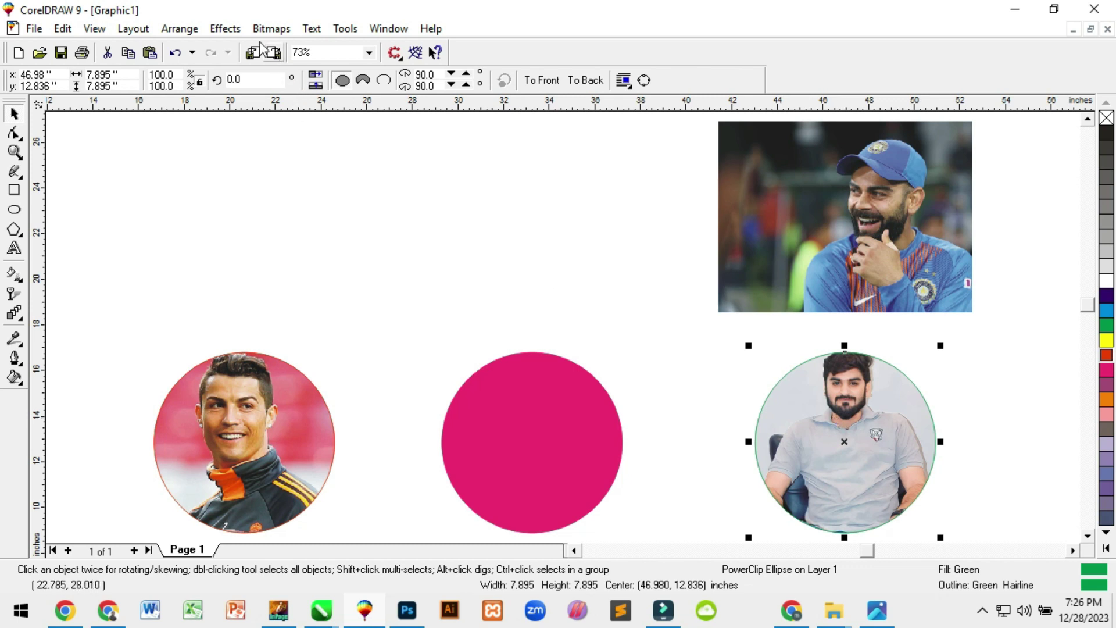
# Edit the green circle's PowerClip contents, enlarging the photo to about 9.79 × 9.79 inches and moving it slightly down.
pyautogui.click(228, 32)
pyautogui.moveTo(301, 163)
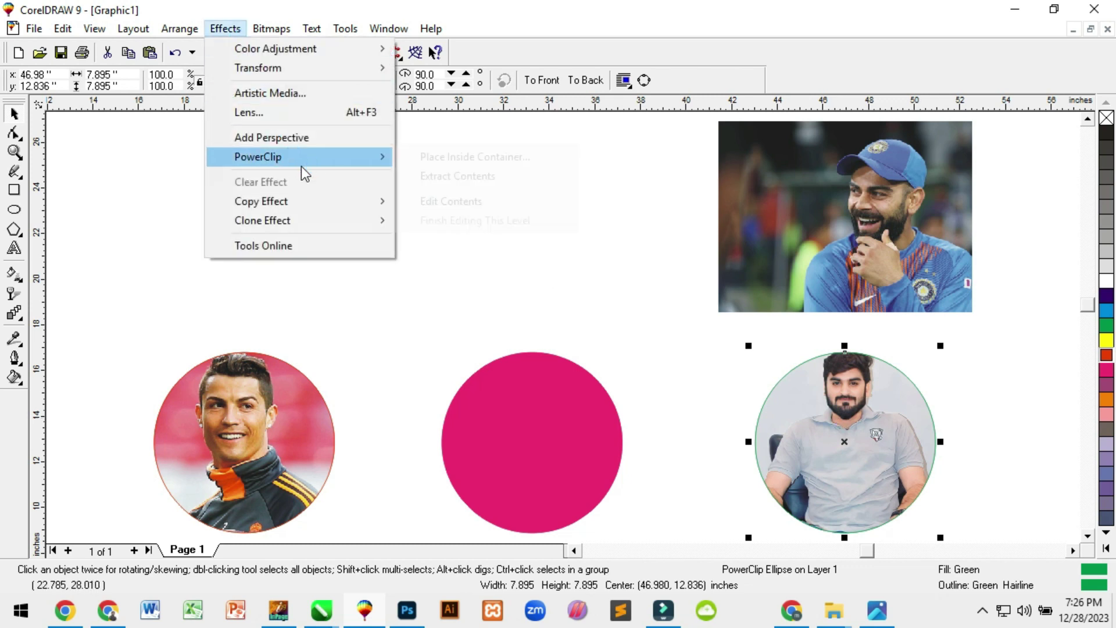
pyautogui.click(490, 204)
pyautogui.click(844, 487)
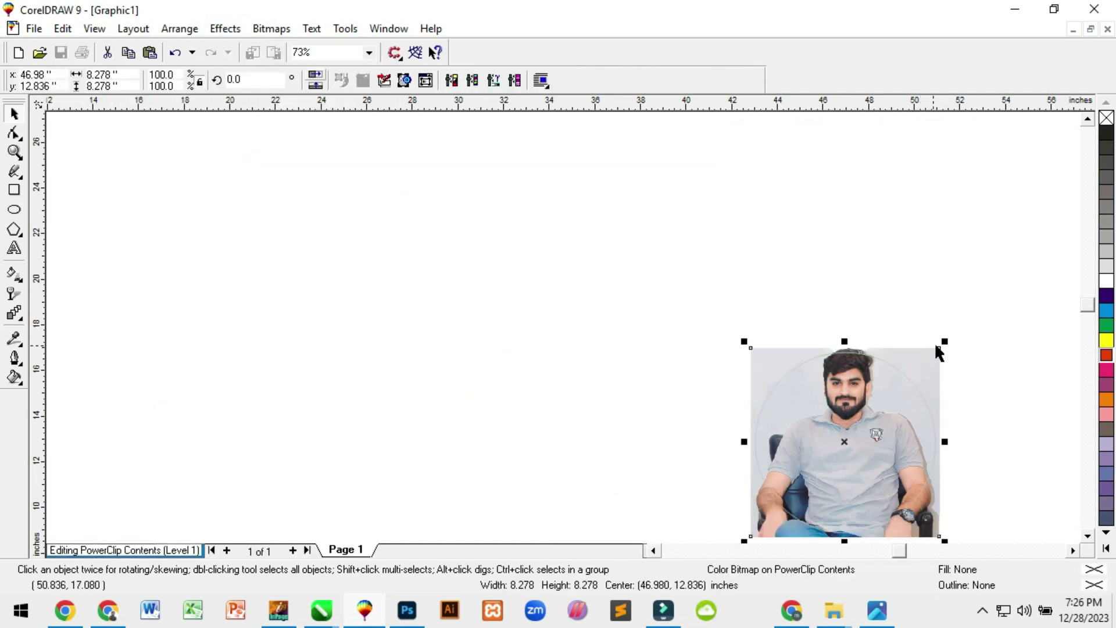
pyautogui.moveTo(947, 341); pyautogui.dragTo(962, 324)
pyautogui.moveTo(846, 439); pyautogui.dragTo(847, 459)
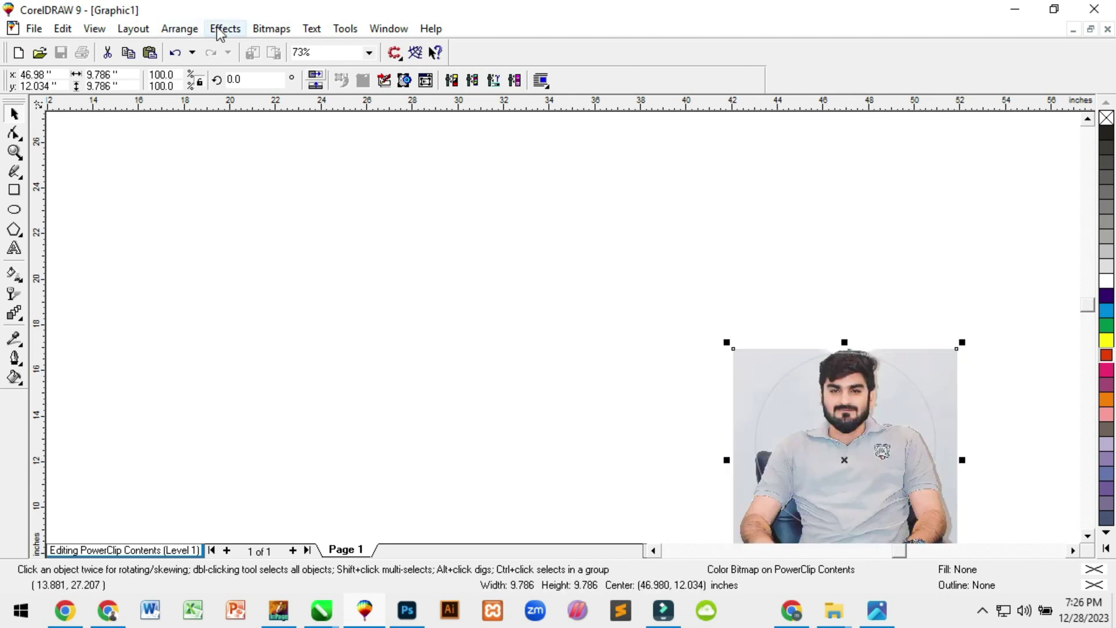
pyautogui.click(236, 31)
pyautogui.moveTo(364, 154)
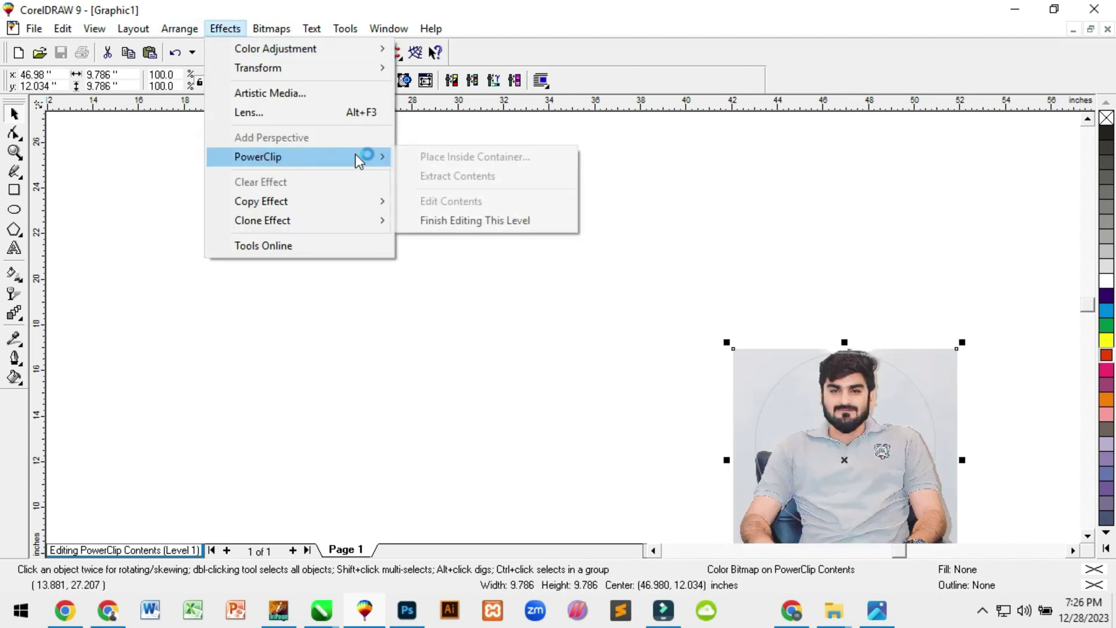
pyautogui.click(484, 221)
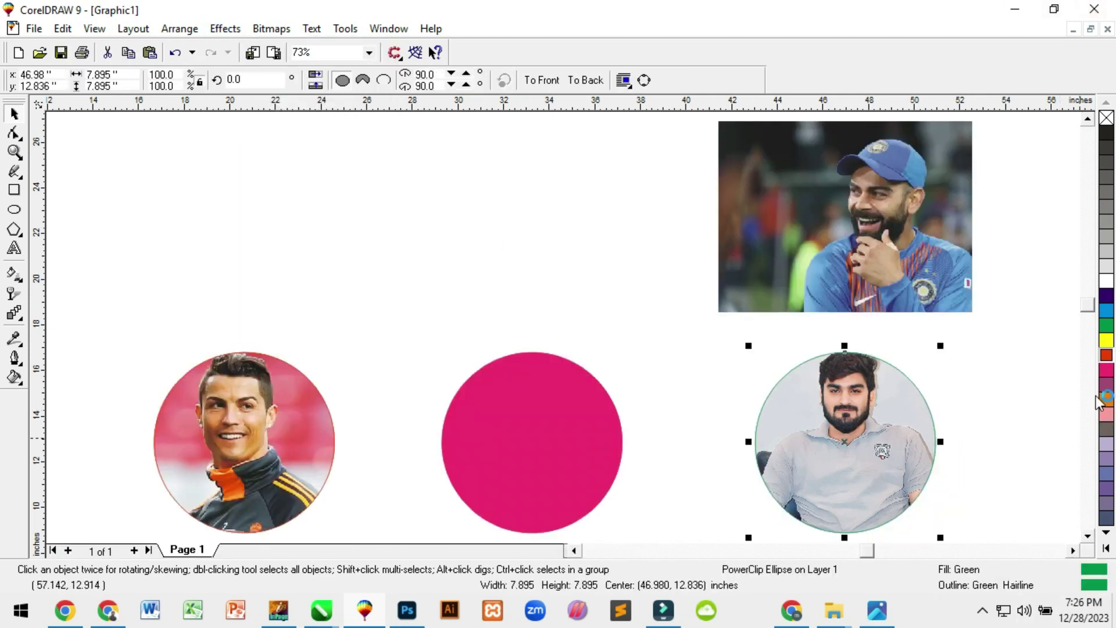
pyautogui.click(1031, 396)
# Place the photo of the man in the blue cap inside the magenta circle with PowerClip.
pyautogui.click(807, 256)
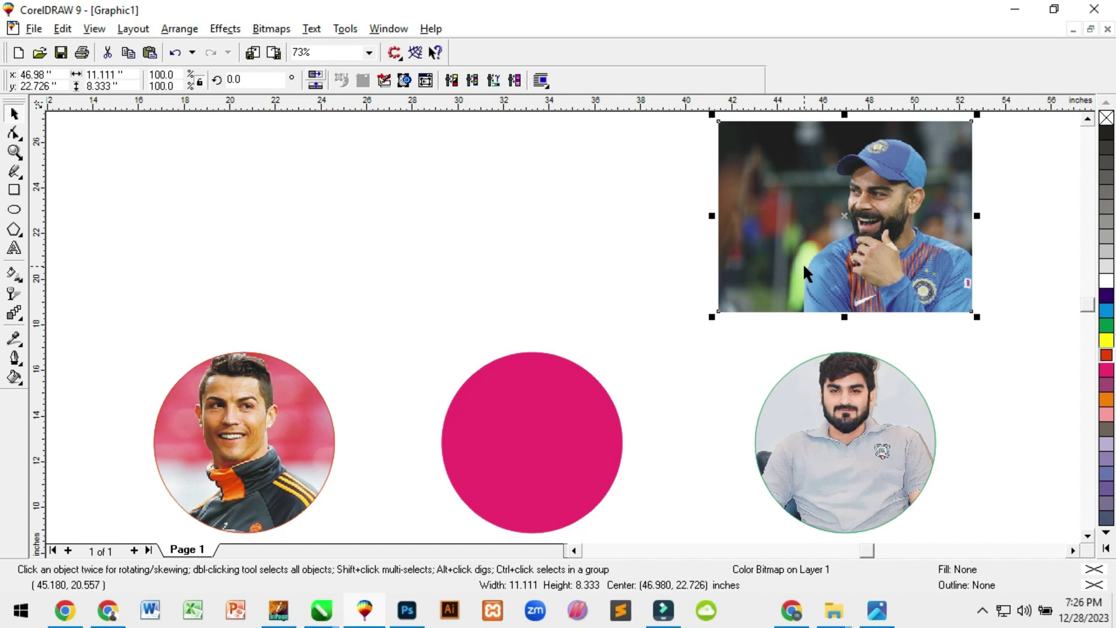
pyautogui.hotkey('alt', 'c')
pyautogui.press('w')
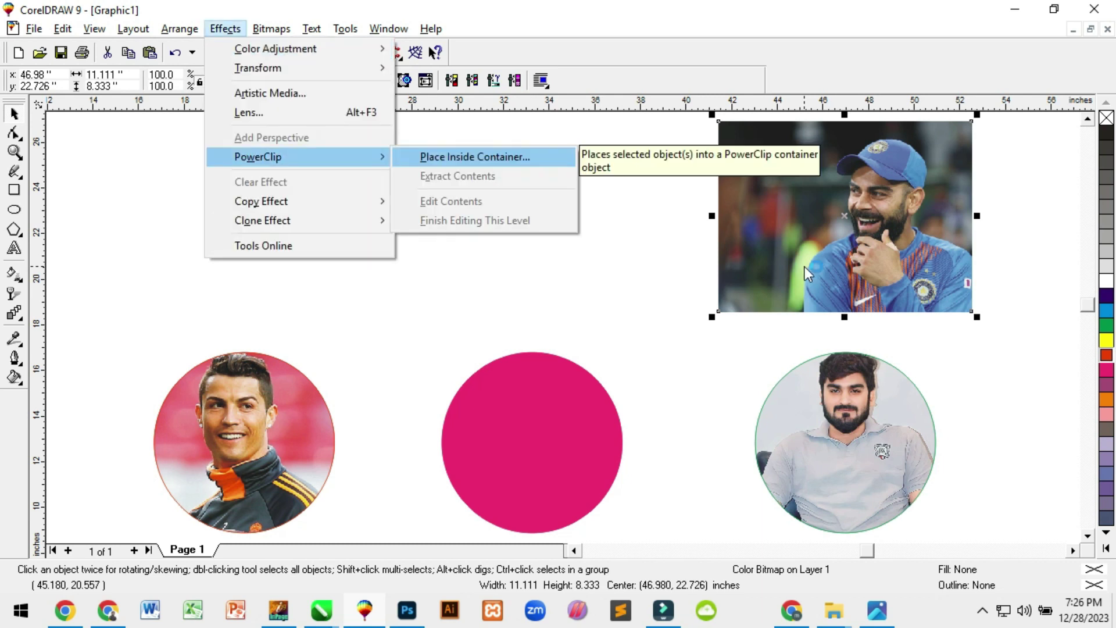
pyautogui.press('Return')
pyautogui.click(547, 388)
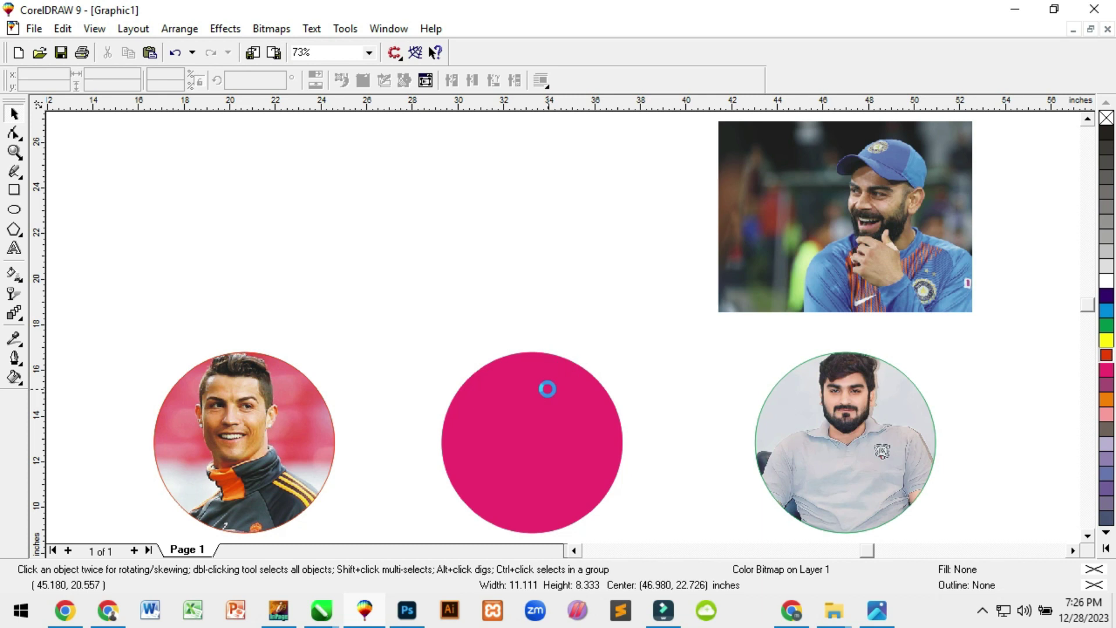
pyautogui.press('F4')
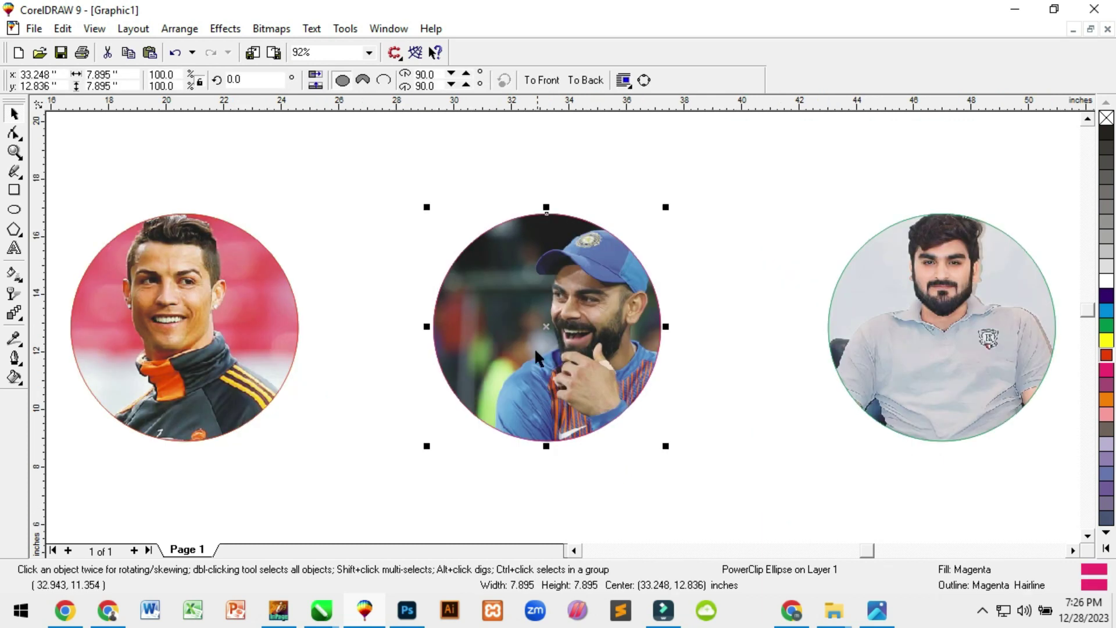
pyautogui.click(714, 287)
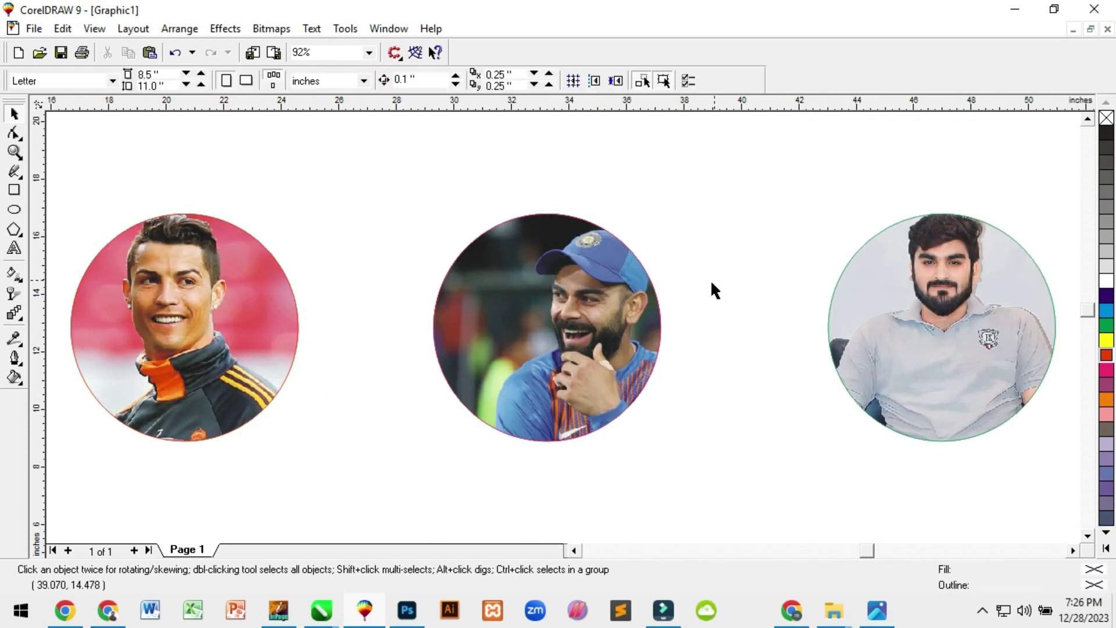
# Edit the magenta circle's PowerClip contents, enlarging the photo to about 11.90 × 8.93 inches and shifting it slightly left.
pyautogui.click(608, 330)
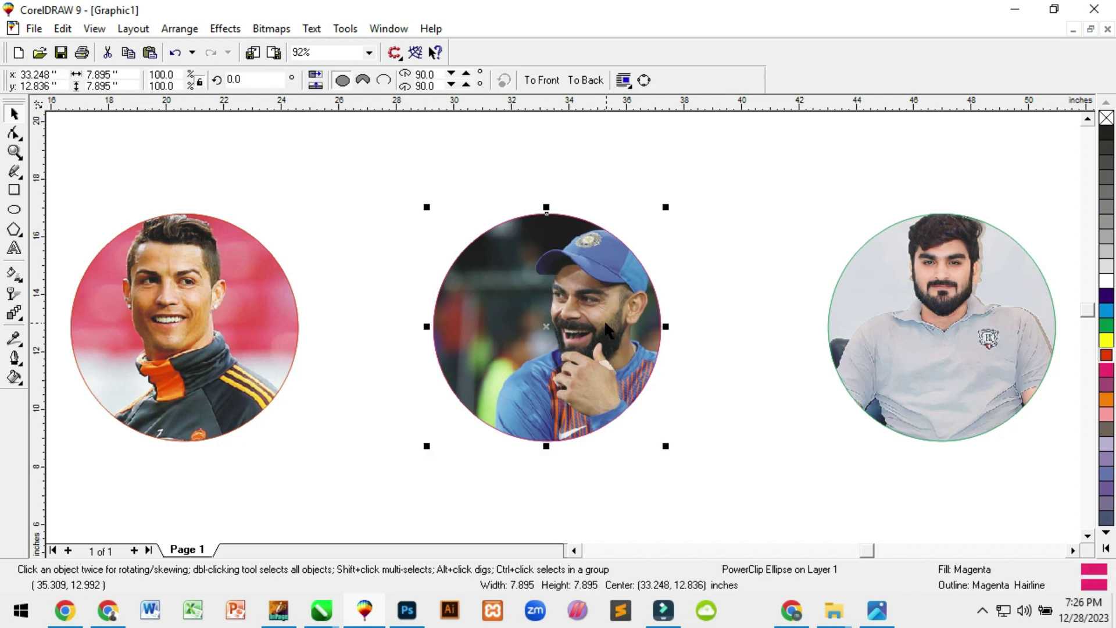
pyautogui.click(226, 29)
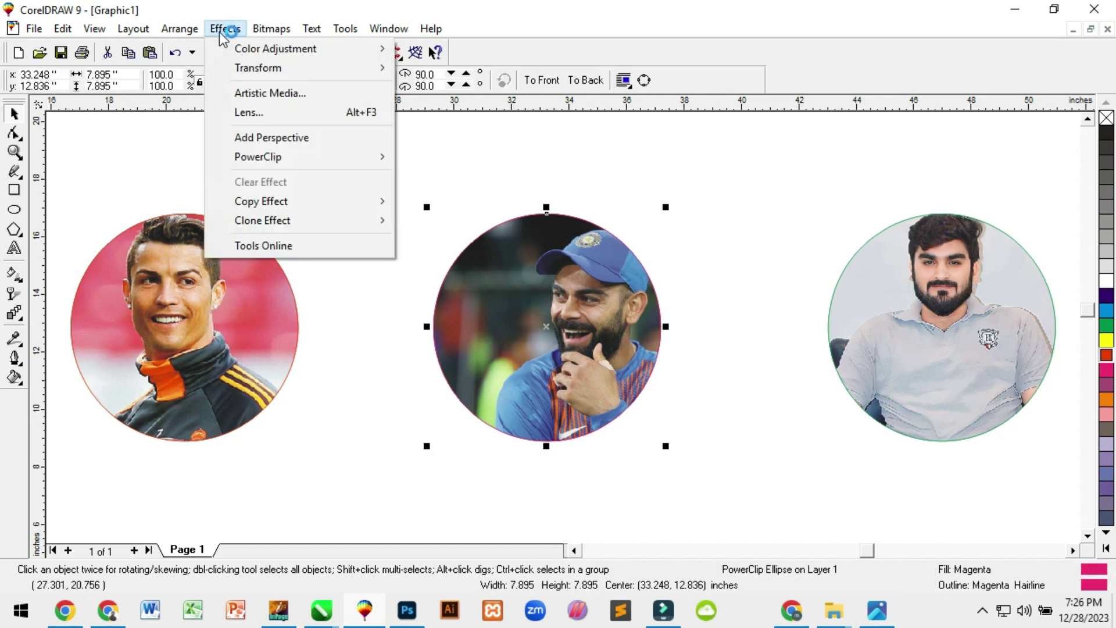
pyautogui.click(532, 319)
pyautogui.rightClick(528, 316)
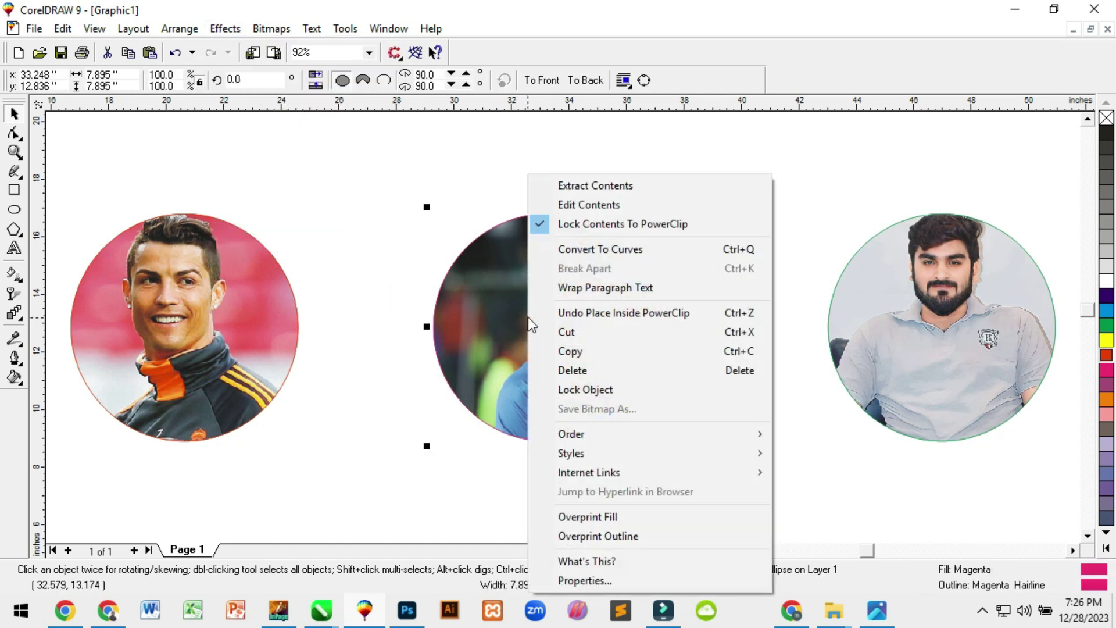
pyautogui.click(567, 205)
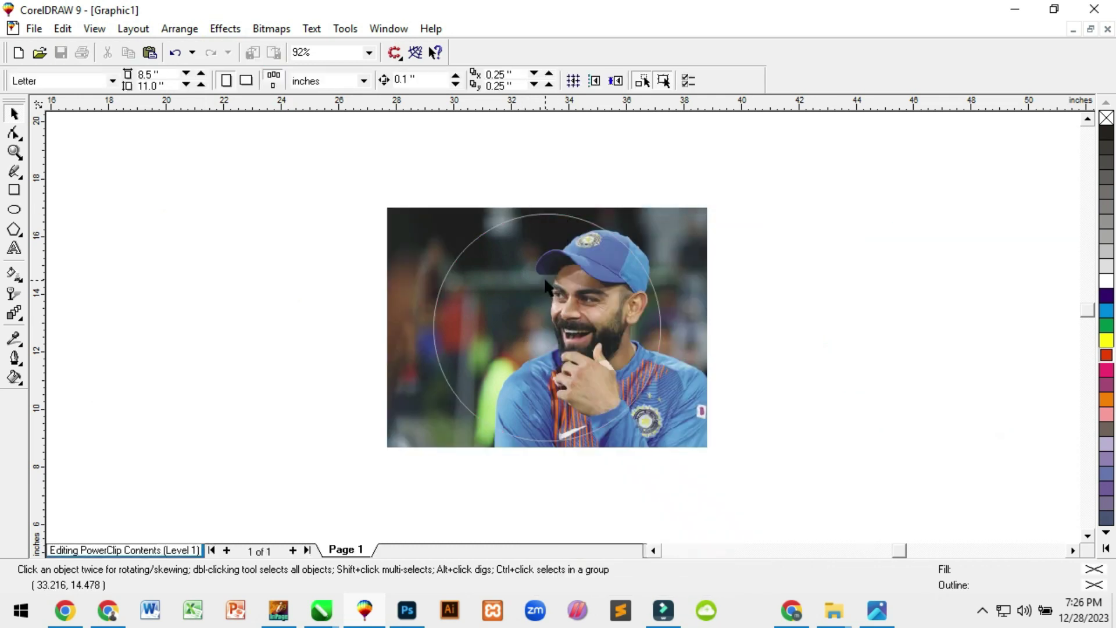
pyautogui.click(588, 269)
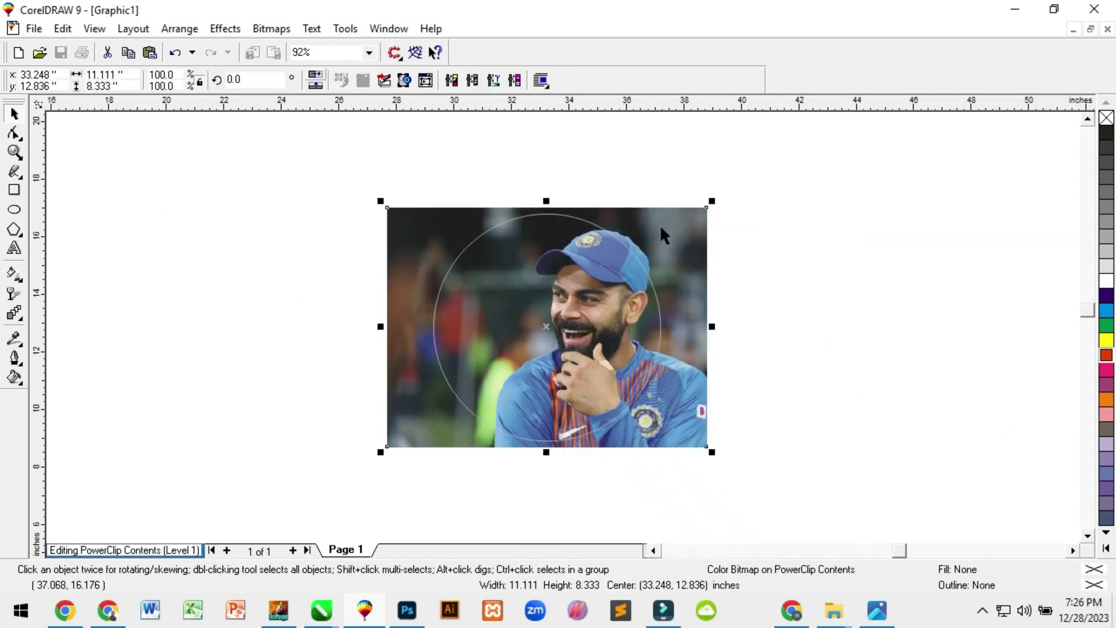
pyautogui.moveTo(715, 199); pyautogui.dragTo(723, 192)
pyautogui.moveTo(610, 285); pyautogui.dragTo(592, 286)
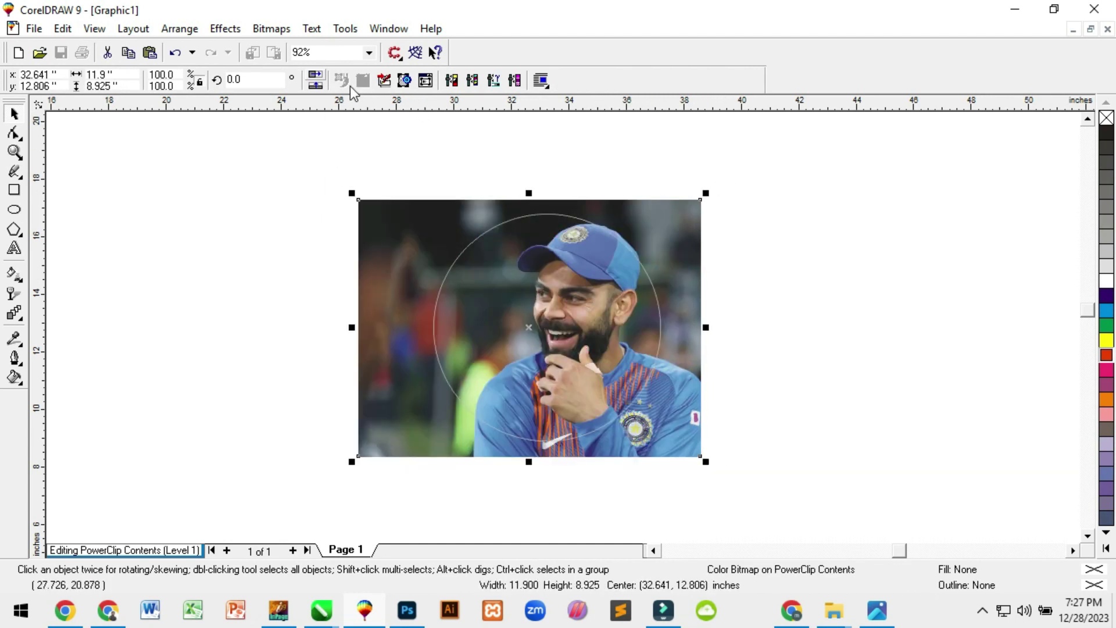
# Try mirroring the photo horizontally, undo the mirroring, and finish editing the magenta circle's PowerClip contents.
pyautogui.click(318, 77)
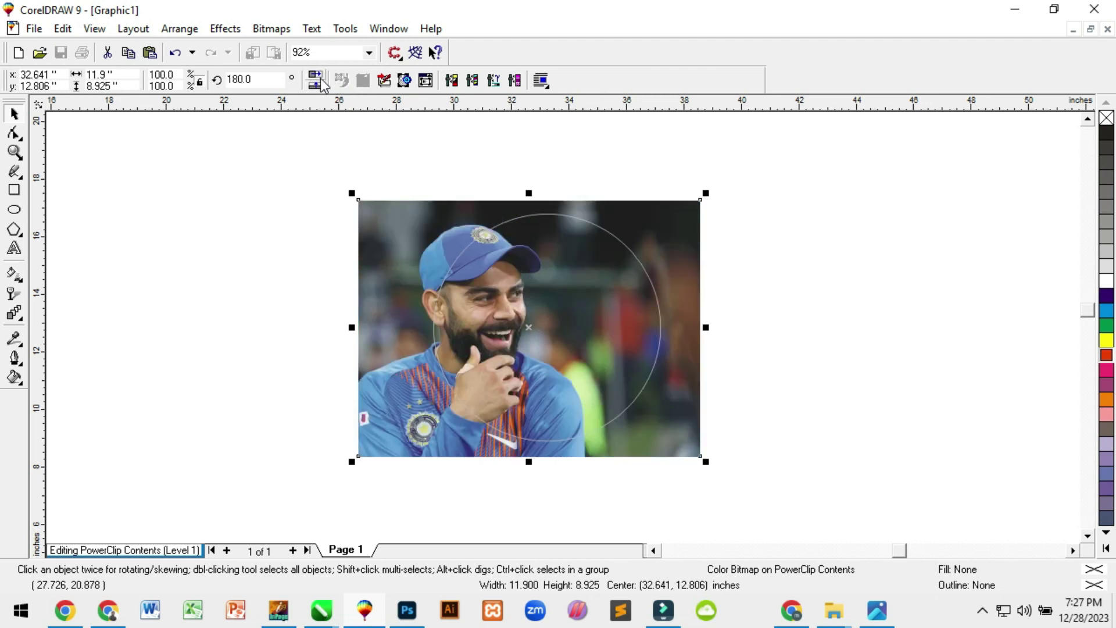
pyautogui.hotkey('ctrl', 'z')
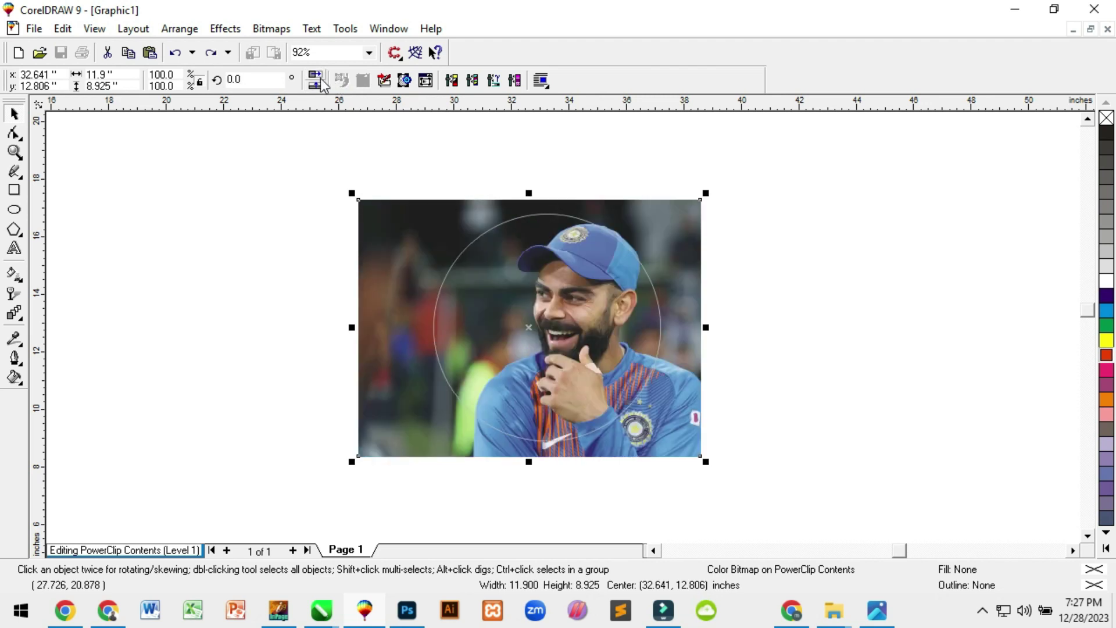
pyautogui.rightClick(529, 249)
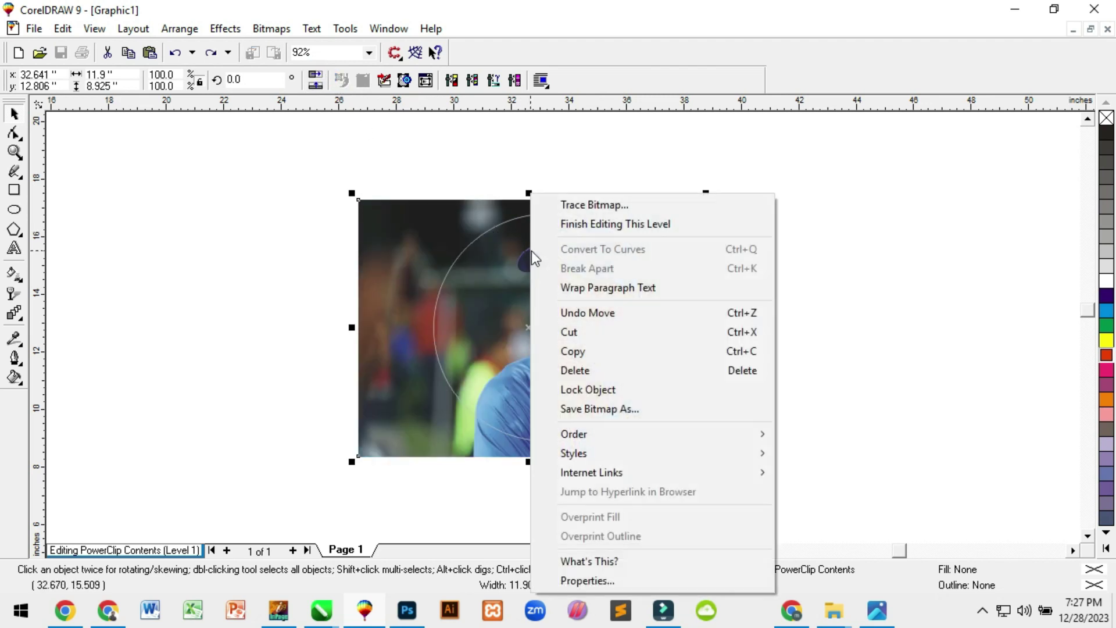
pyautogui.click(608, 223)
pyautogui.click(721, 216)
# Extract the photo from the magenta circle, move it aside, and undo the move and the extraction.
pyautogui.click(574, 303)
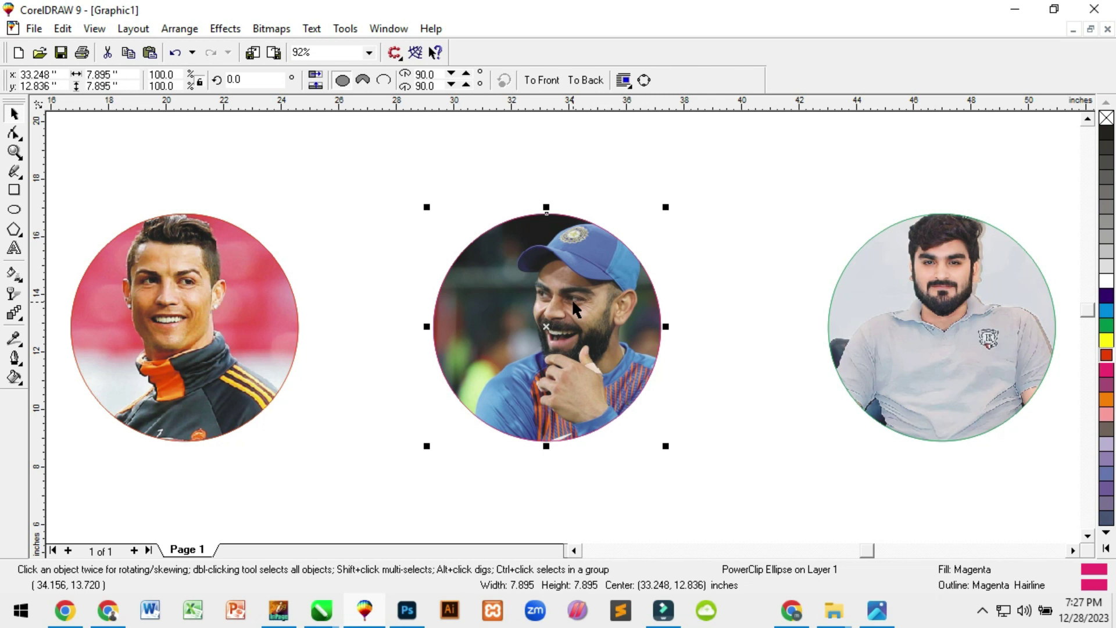
pyautogui.rightClick(573, 302)
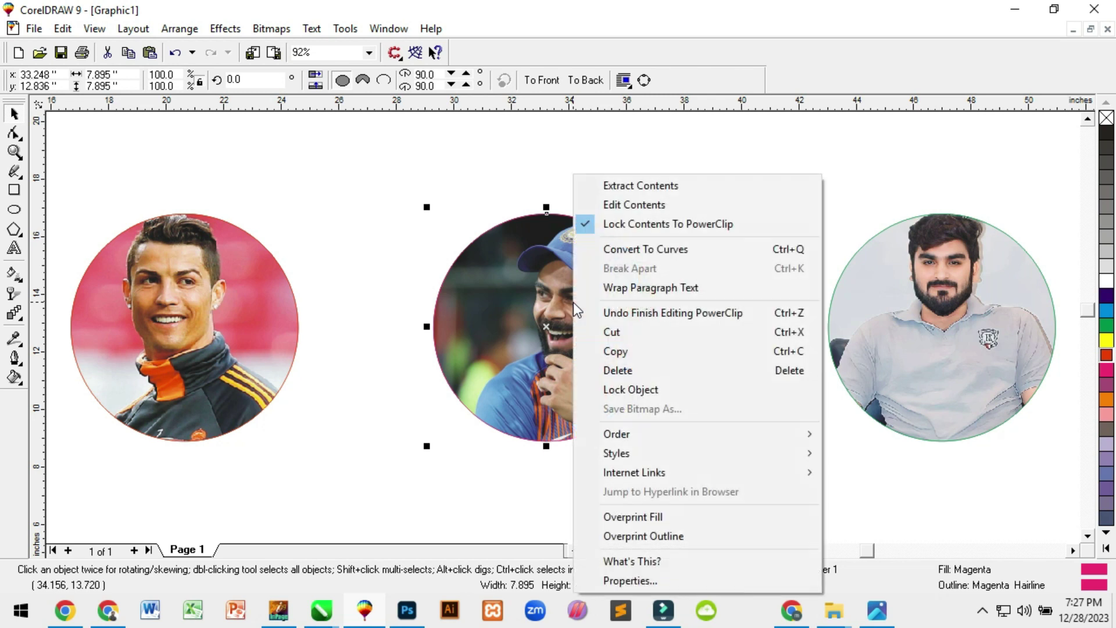
pyautogui.click(647, 193)
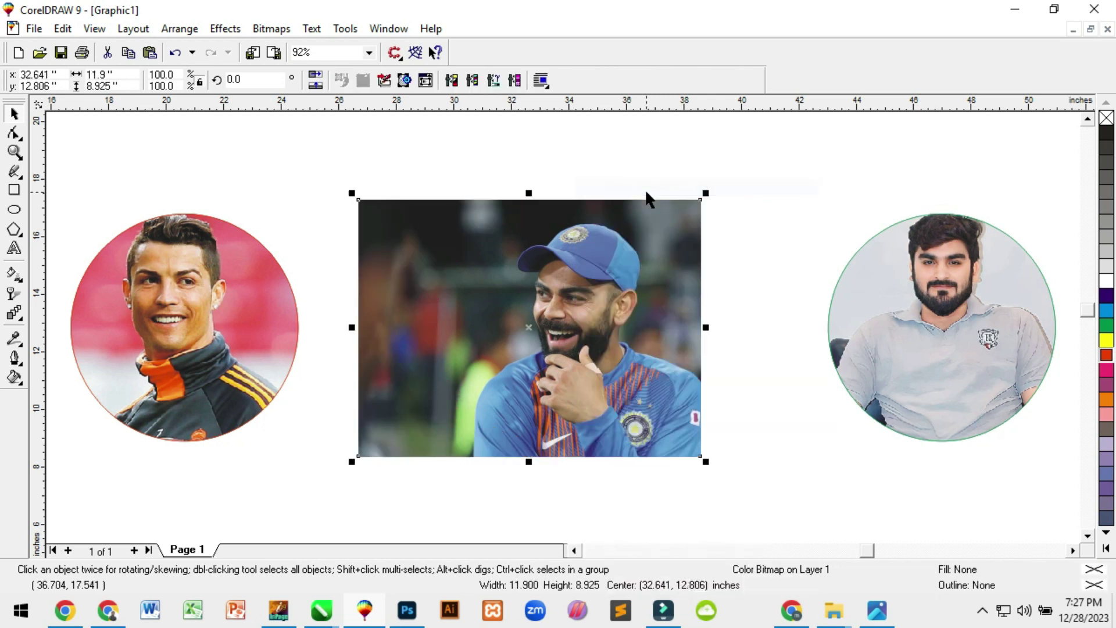
pyautogui.click(762, 230)
pyautogui.moveTo(579, 291); pyautogui.dragTo(343, 307)
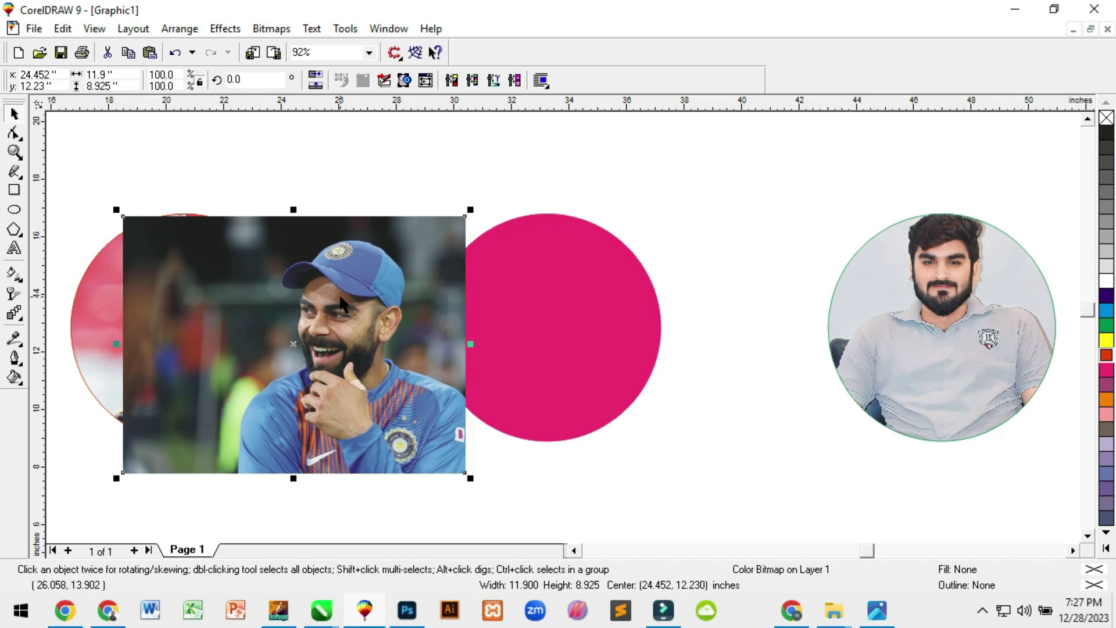
pyautogui.hotkey('ctrl', 'z')
pyautogui.hotkey('ctrl', 'z')
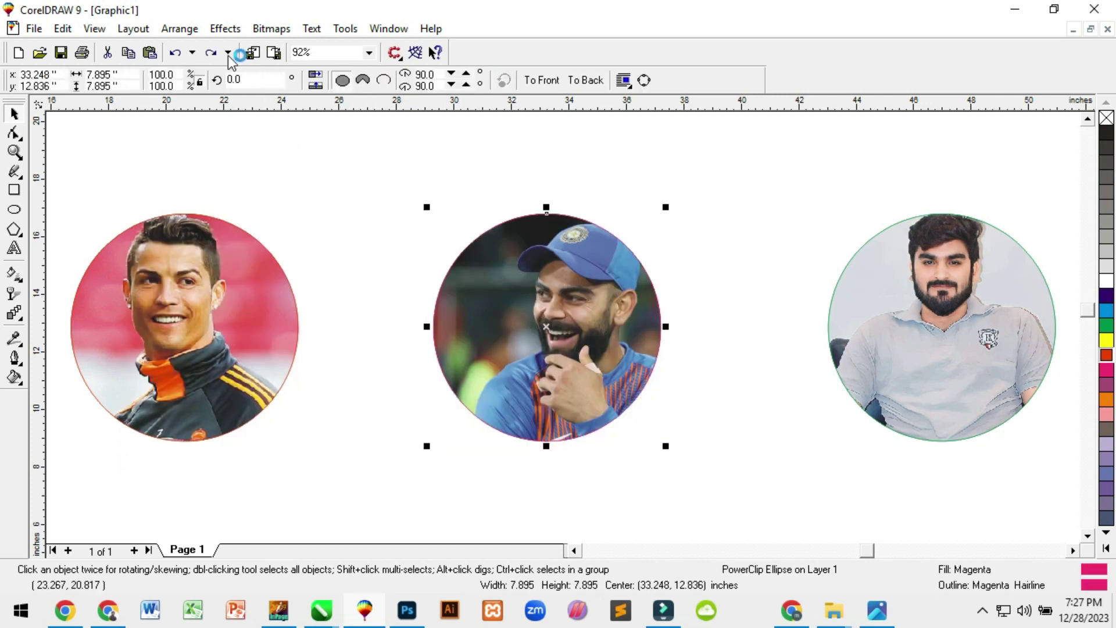
# Extract the magenta circle's photo again with the PowerClip effect, shift it, and undo back to the clipped photo.
pyautogui.click(225, 29)
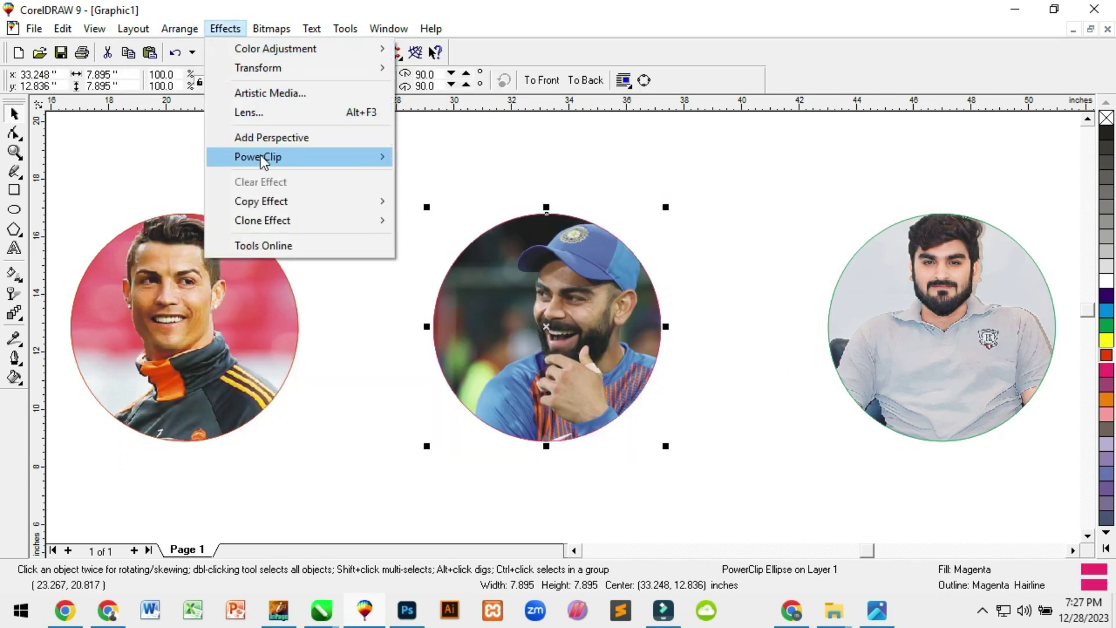
pyautogui.moveTo(232, 155)
pyautogui.click(465, 177)
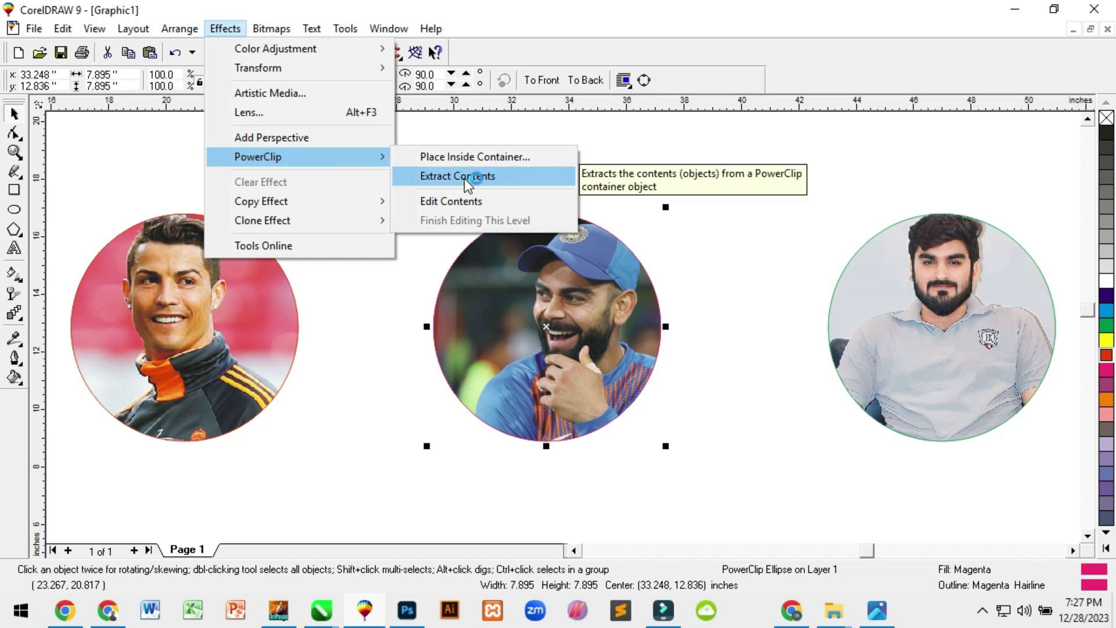
pyautogui.click(308, 217)
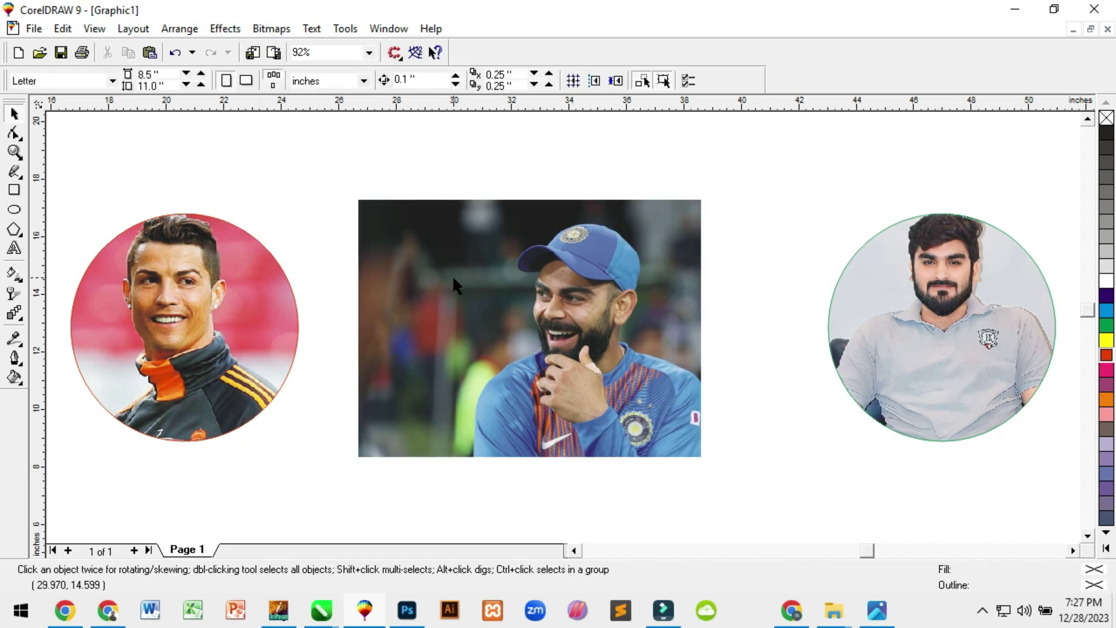
pyautogui.moveTo(452, 274); pyautogui.dragTo(629, 393)
pyautogui.hotkey('ctrl', 'z')
pyautogui.hotkey('ctrl', 'z')
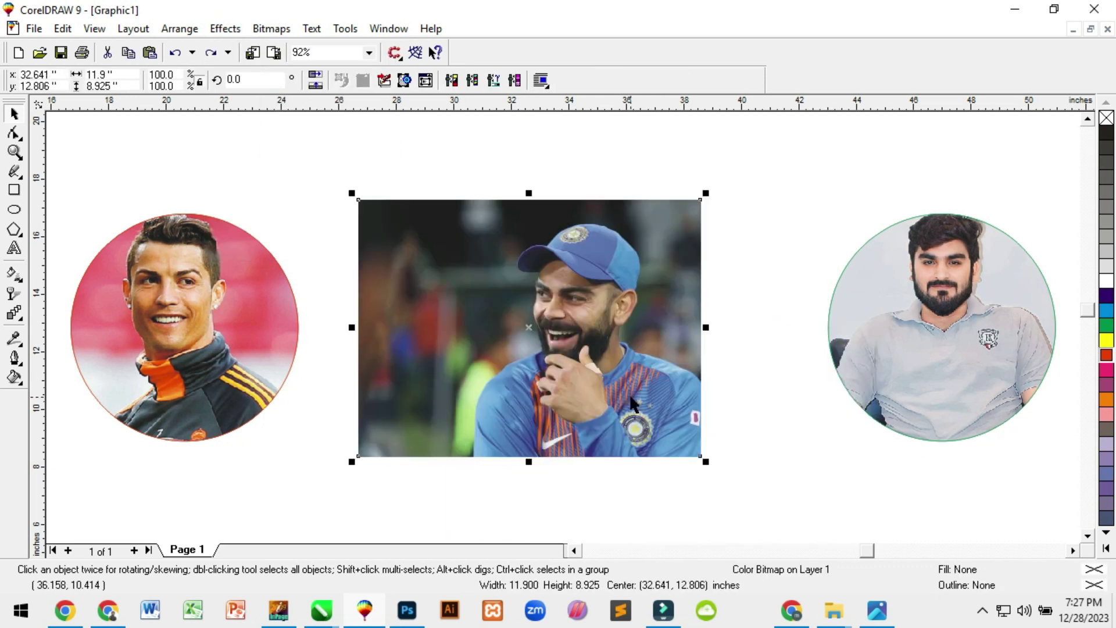
pyautogui.click(678, 412)
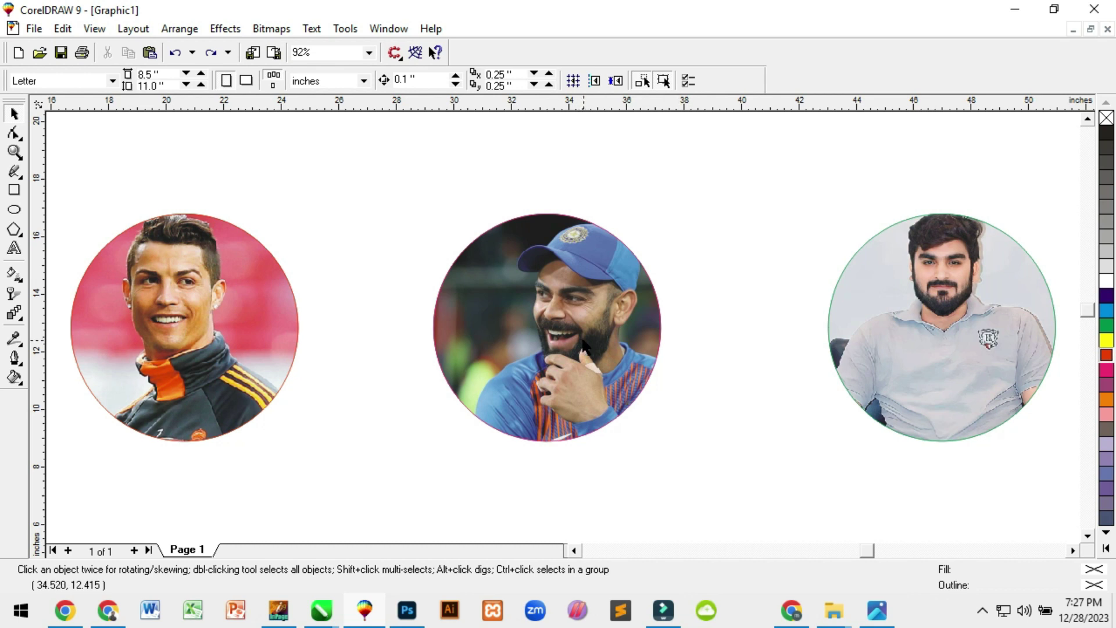
# Delete all three photo circles from the drawing.
pyautogui.hotkey('ctrl', 'a')
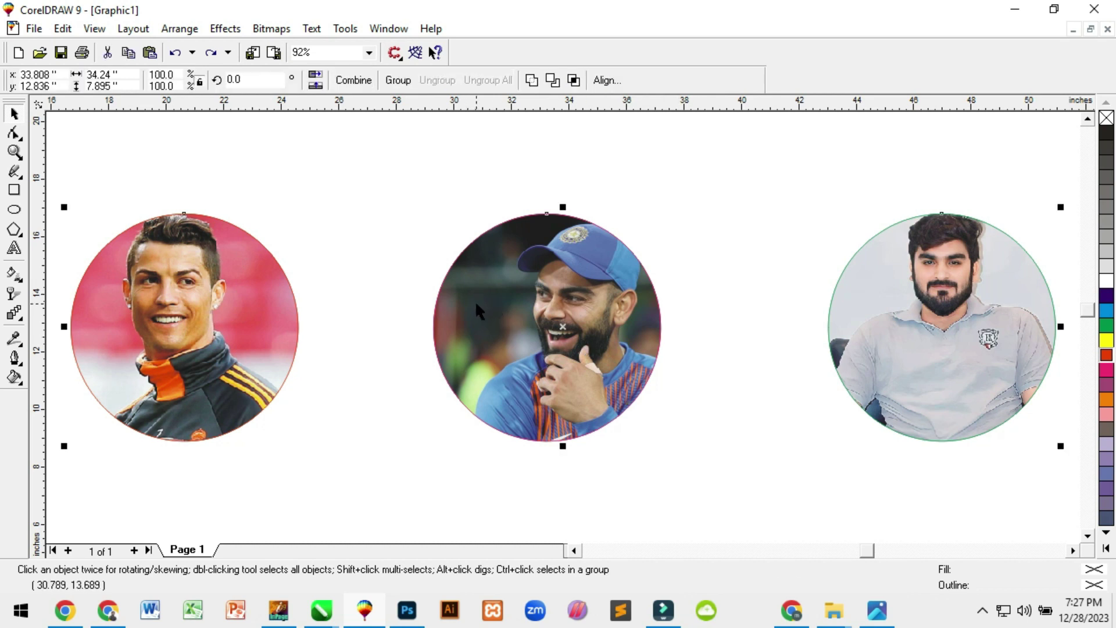
pyautogui.press('Delete')
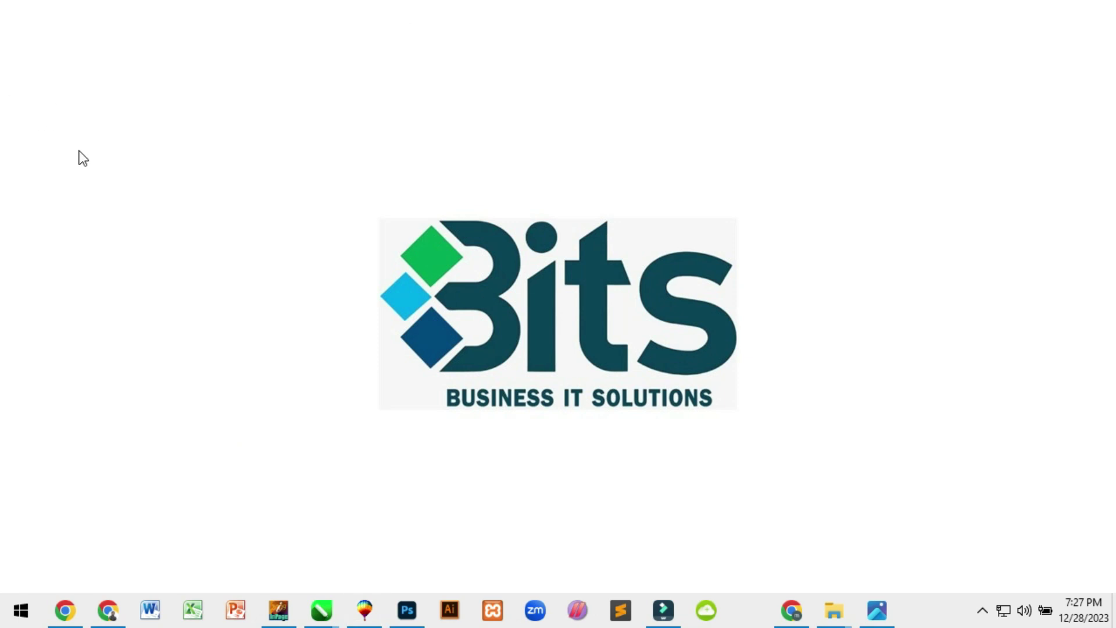
# Switch to the Photos app to examine the layout of the 22.jpg flyer, and return to CorelDRAW.
pyautogui.hotkey('alt', 'Tab')
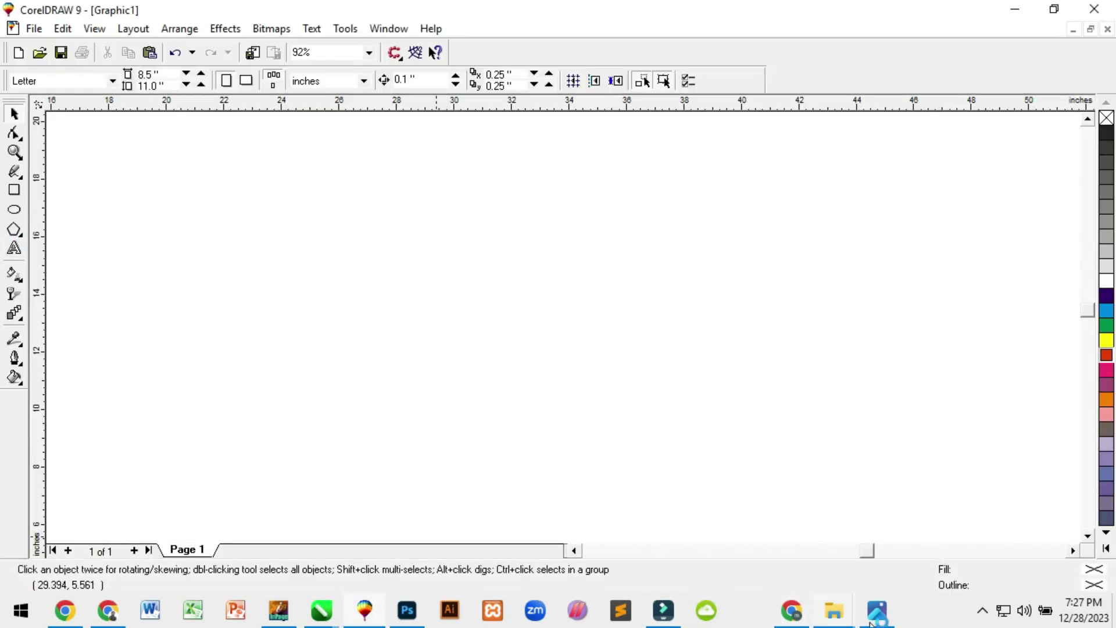
pyautogui.click(874, 619)
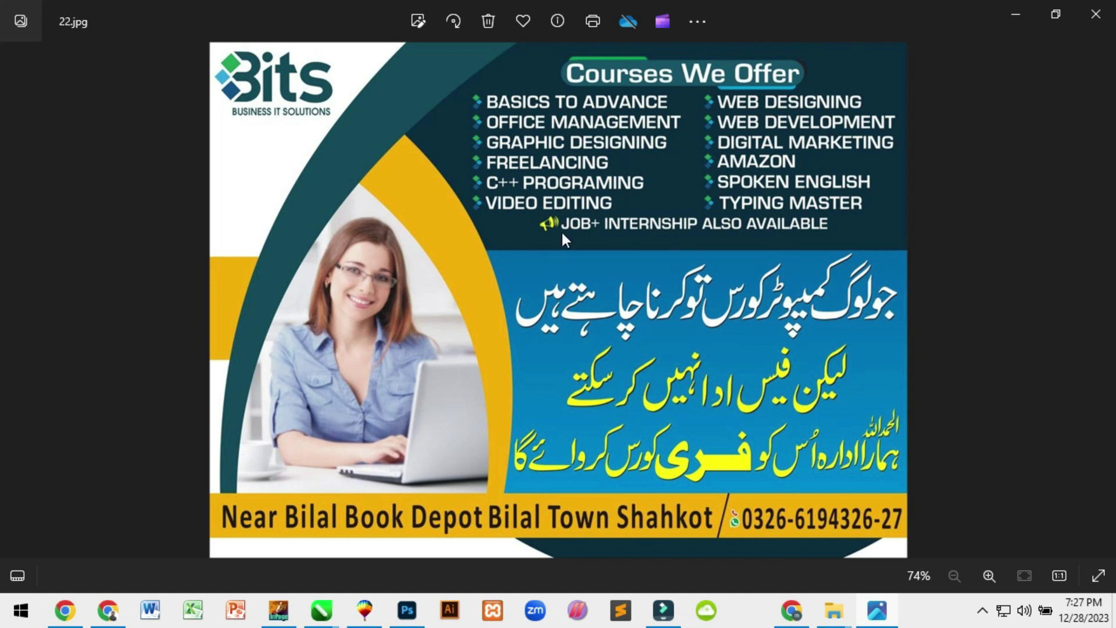
pyautogui.hotkey('alt', 'Tab')
# Draw a rectangle about 30.18 × 12.04 inches and give it a yellow fill and yellow outline.
pyautogui.click(15, 190)
pyautogui.moveTo(194, 154)
pyautogui.mouseDown()
pyautogui.moveTo(273, 224)
pyautogui.moveTo(1021, 468)
pyautogui.moveTo(1062, 500)
pyautogui.mouseUp()
pyautogui.click(1106, 341)
pyautogui.rightClick(1107, 342)
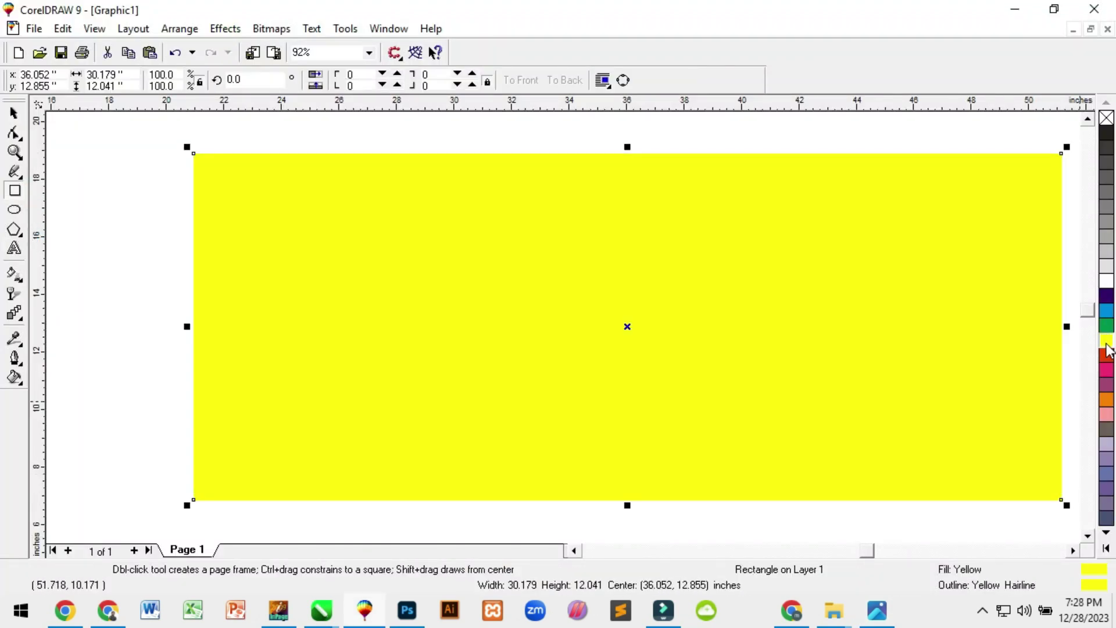
# Draw a band about 31.09 × 2.30 inches across the yellow rectangle, with cyan fill and outline.
pyautogui.scroll(1, 1075, 337)
pyautogui.moveTo(61, 237); pyautogui.dragTo(1075, 313)
pyautogui.click(1105, 313)
pyautogui.rightClick(1104, 313)
pyautogui.click(22, 119)
# Convert the cyan band to curves and bend its upper edge into an upward arc, about 4.79 inches high overall.
pyautogui.rightClick(385, 298)
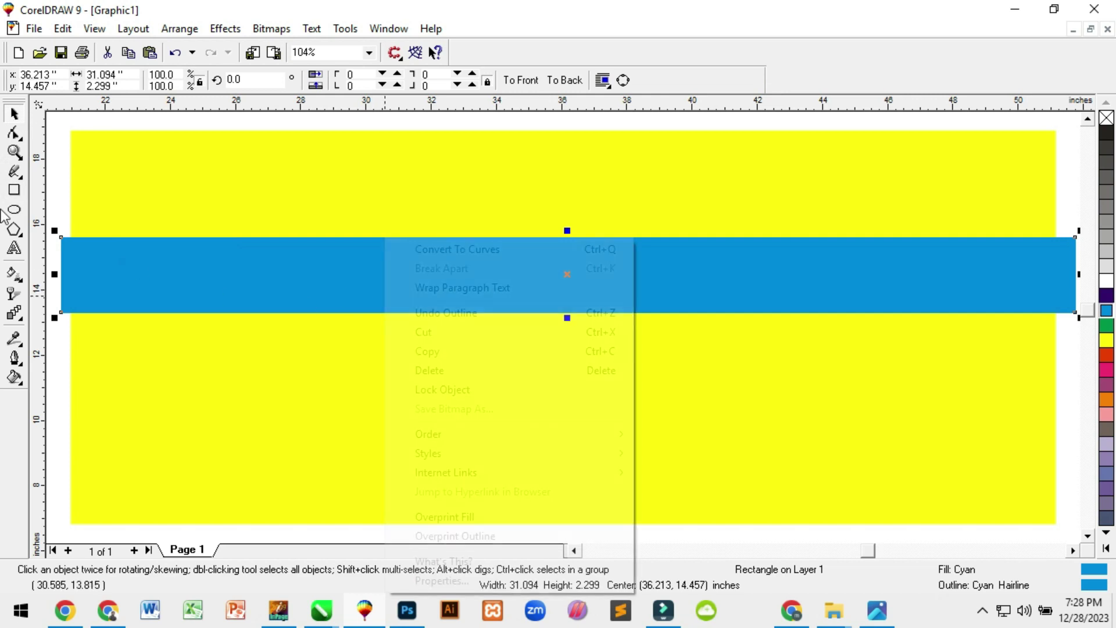
pyautogui.click(487, 243)
pyautogui.click(14, 133)
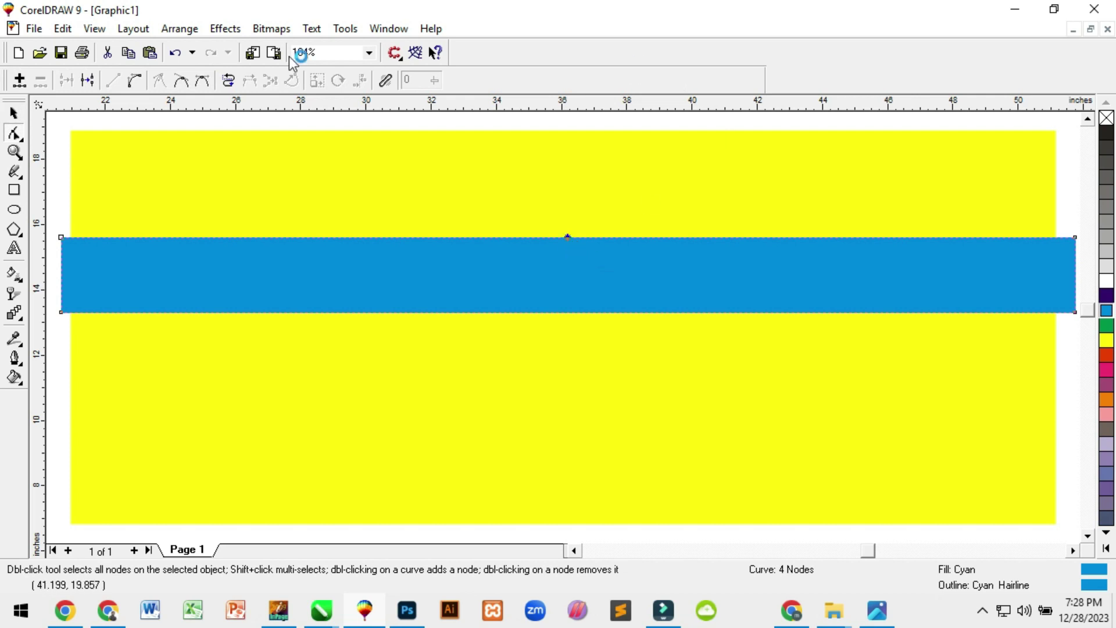
pyautogui.click(134, 80)
pyautogui.moveTo(736, 235); pyautogui.dragTo(395, 177)
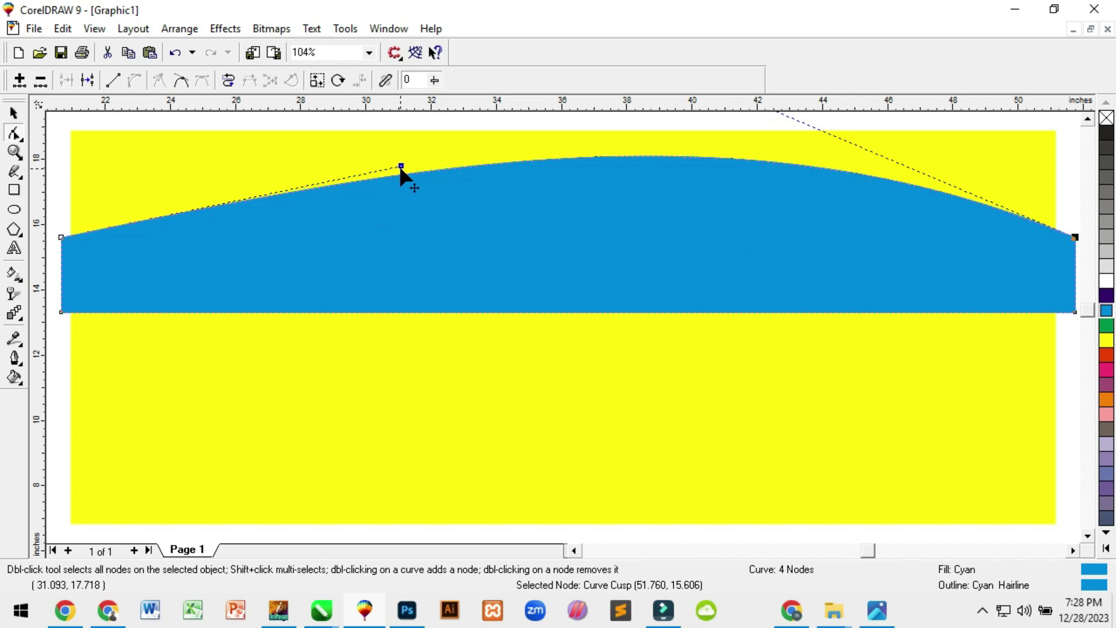
pyautogui.click(13, 115)
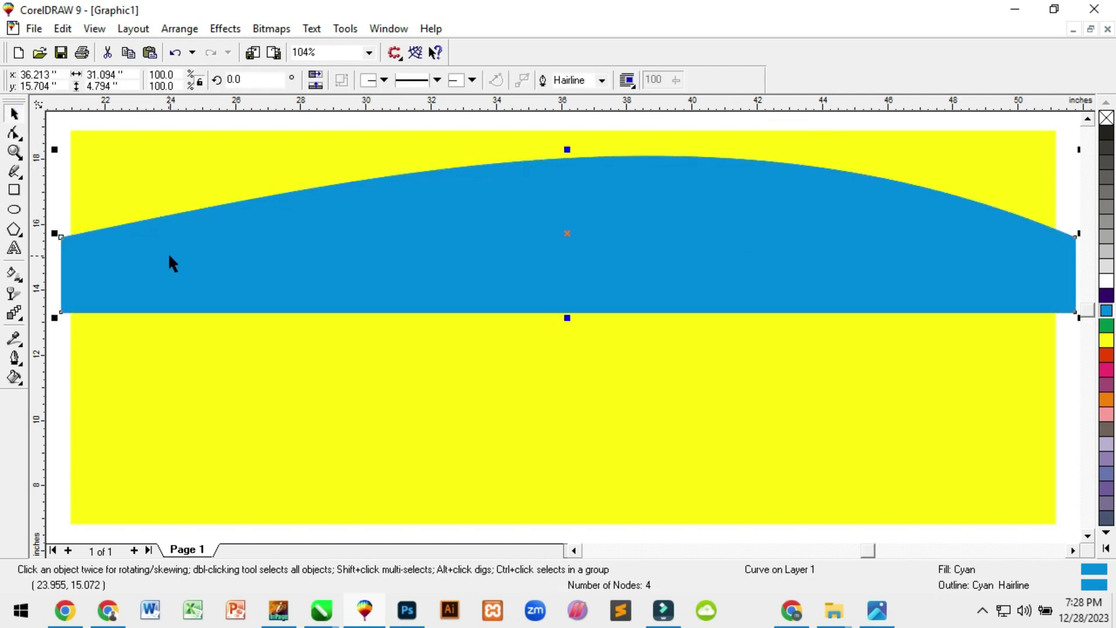
# Move the arched cyan shape down to the yellow rectangle's lower edge and place it inside the rectangle with PowerClip.
pyautogui.press('F3')
pyautogui.moveTo(493, 288); pyautogui.dragTo(492, 414)
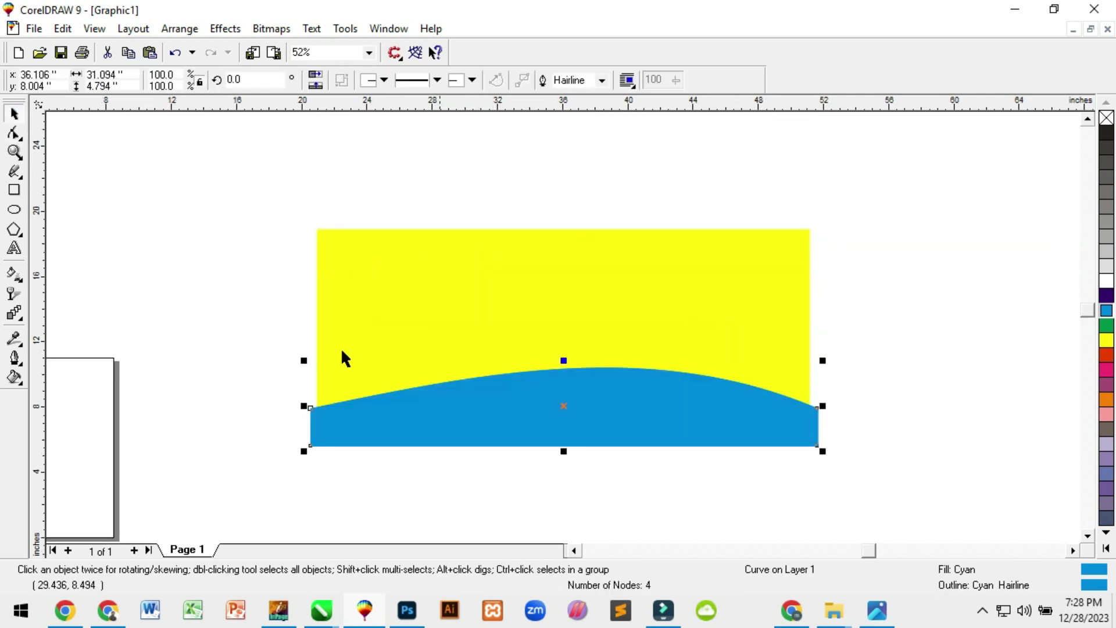
pyautogui.click(225, 29)
pyautogui.moveTo(375, 154)
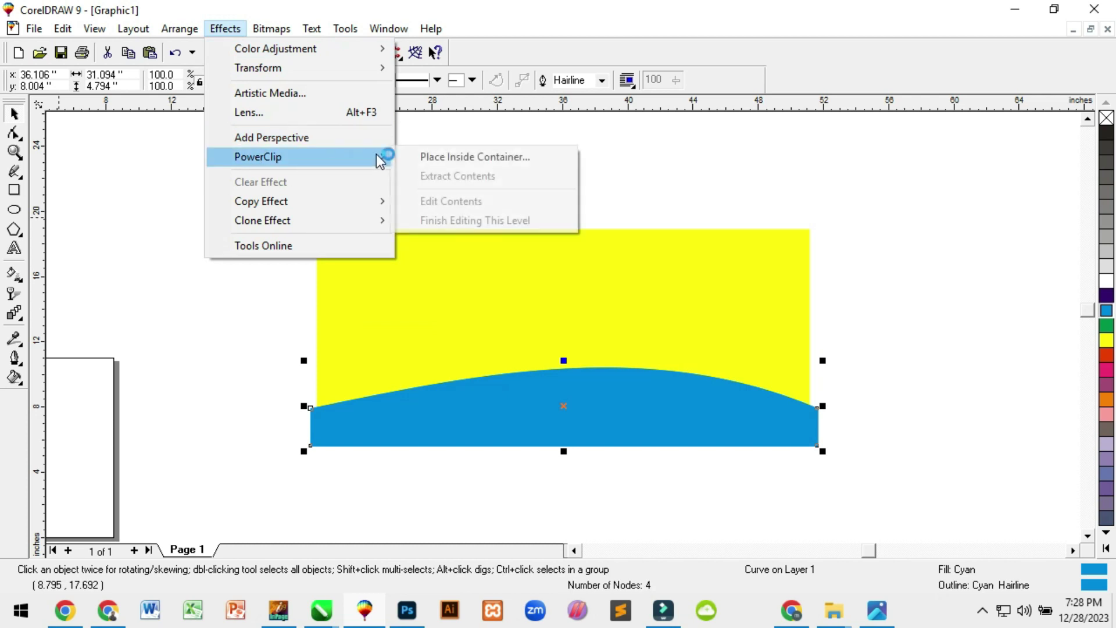
pyautogui.click(448, 158)
pyautogui.click(441, 271)
pyautogui.hotkey('shift', 'F2')
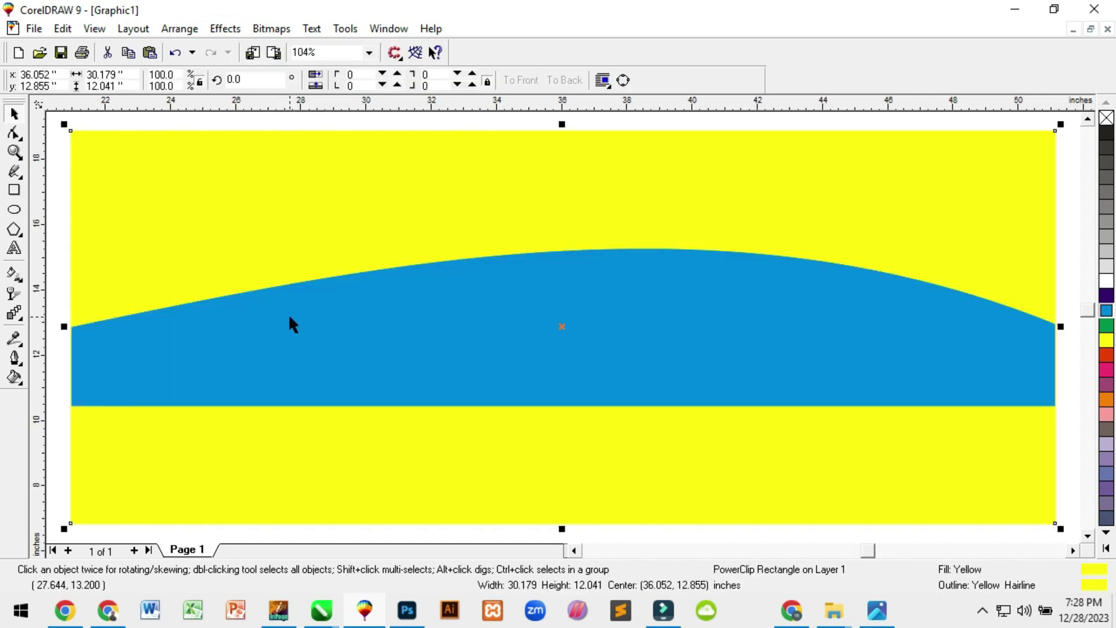
# Edit the rectangle's PowerClip contents, moving the cyan shape to the frame's lower edge and placing a copy near the upper edge.
pyautogui.click(231, 32)
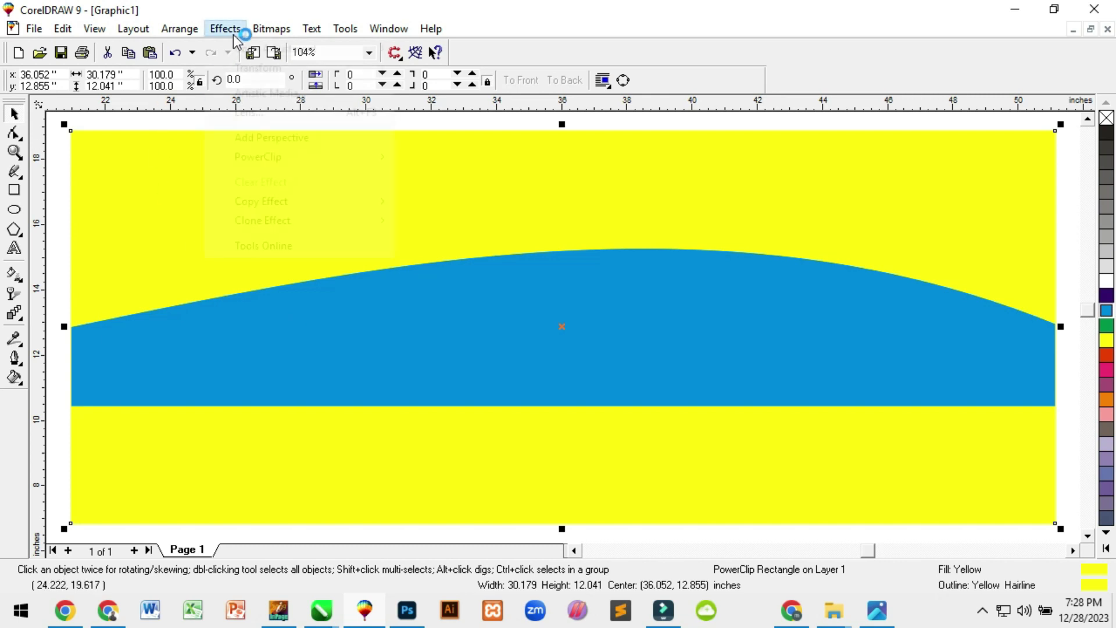
pyautogui.moveTo(311, 166)
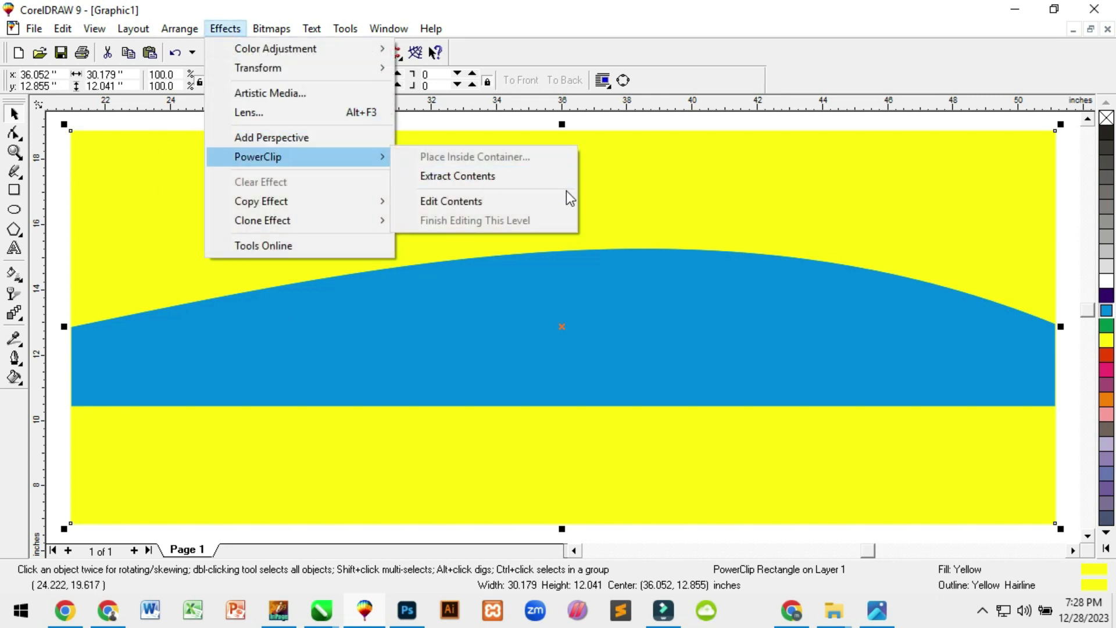
pyautogui.click(523, 201)
pyautogui.moveTo(553, 332); pyautogui.dragTo(449, 145)
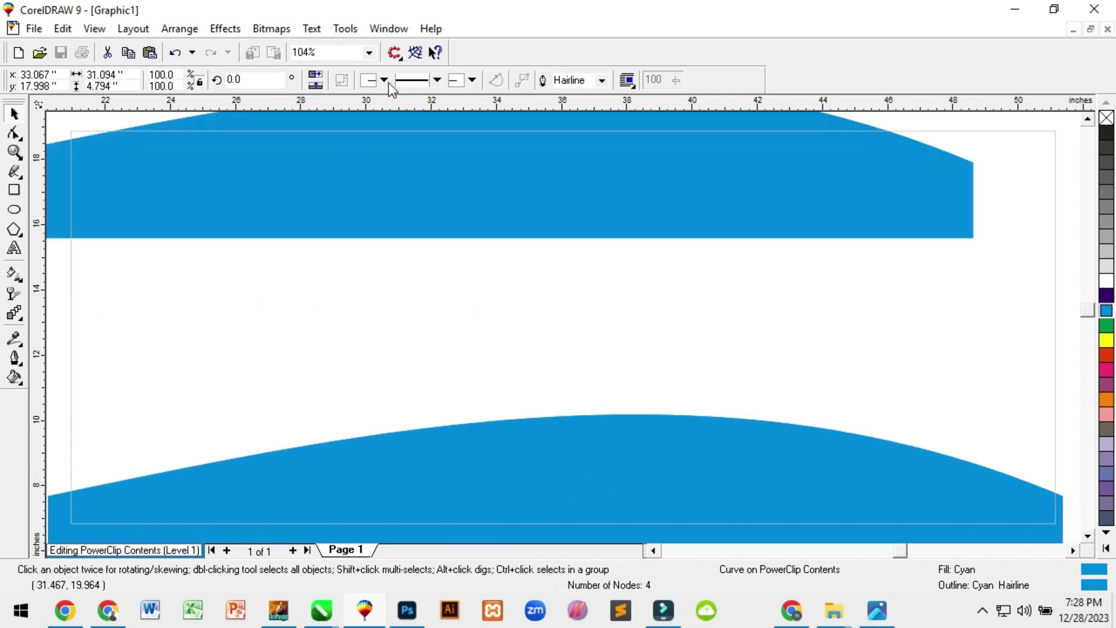
# Flip the upper cyan copy vertically and move it right to span the frame's upper edge.
pyautogui.click(315, 86)
pyautogui.moveTo(399, 192); pyautogui.dragTo(497, 207)
pyautogui.moveTo(424, 204); pyautogui.dragTo(446, 203)
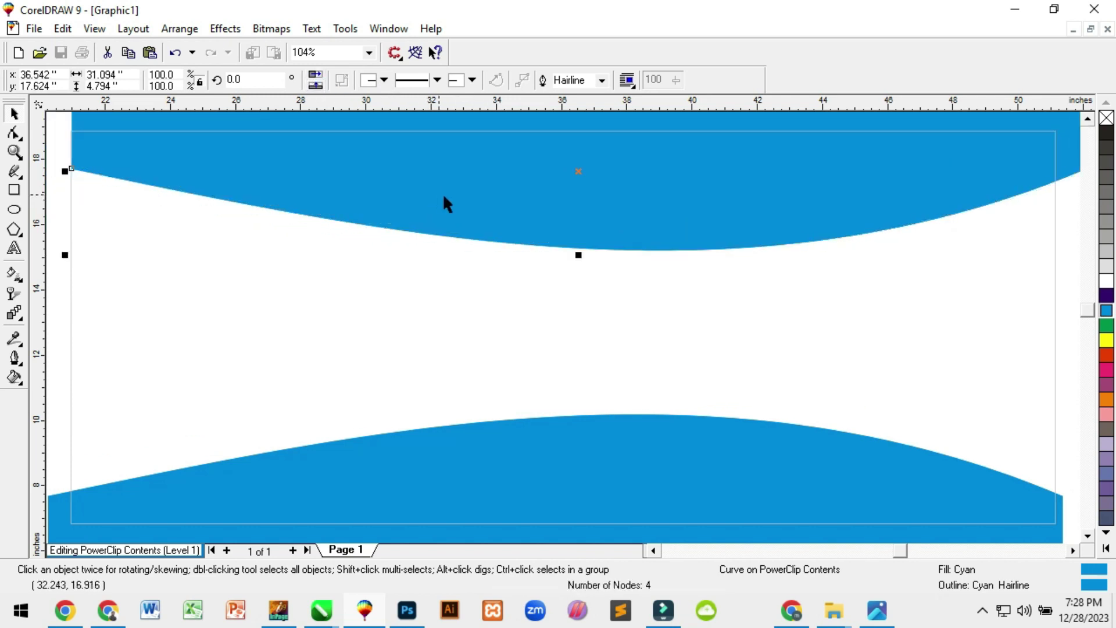
# Recolour the upper arched shape's fill and outline red, and finish editing the rectangle's PowerClip contents.
pyautogui.click(1105, 357)
pyautogui.rightClick(609, 176)
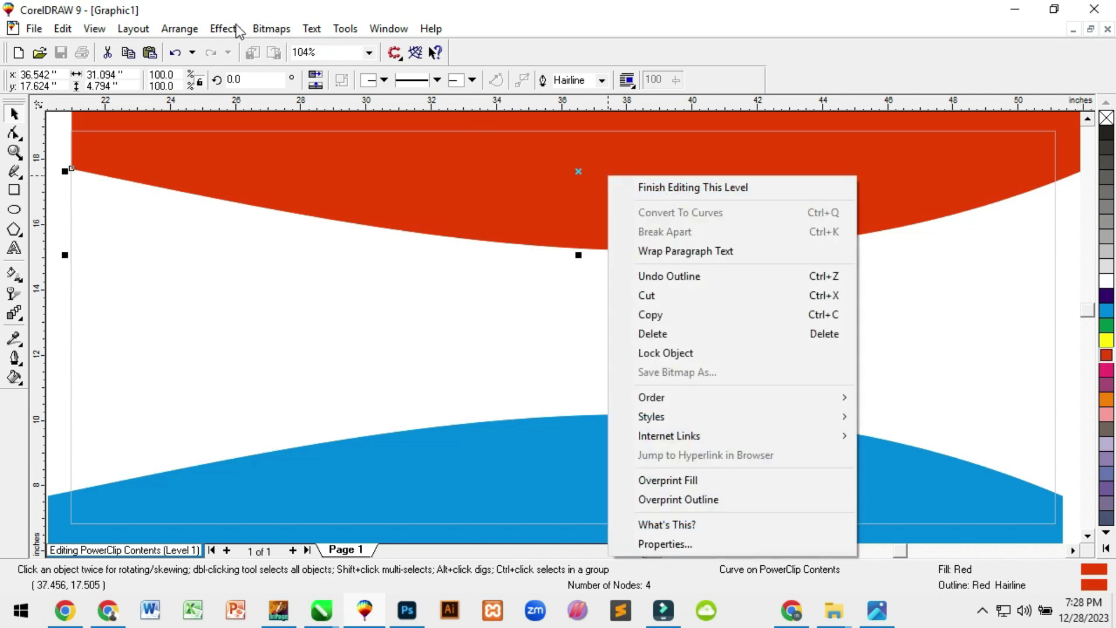
pyautogui.click(237, 30)
pyautogui.moveTo(314, 159)
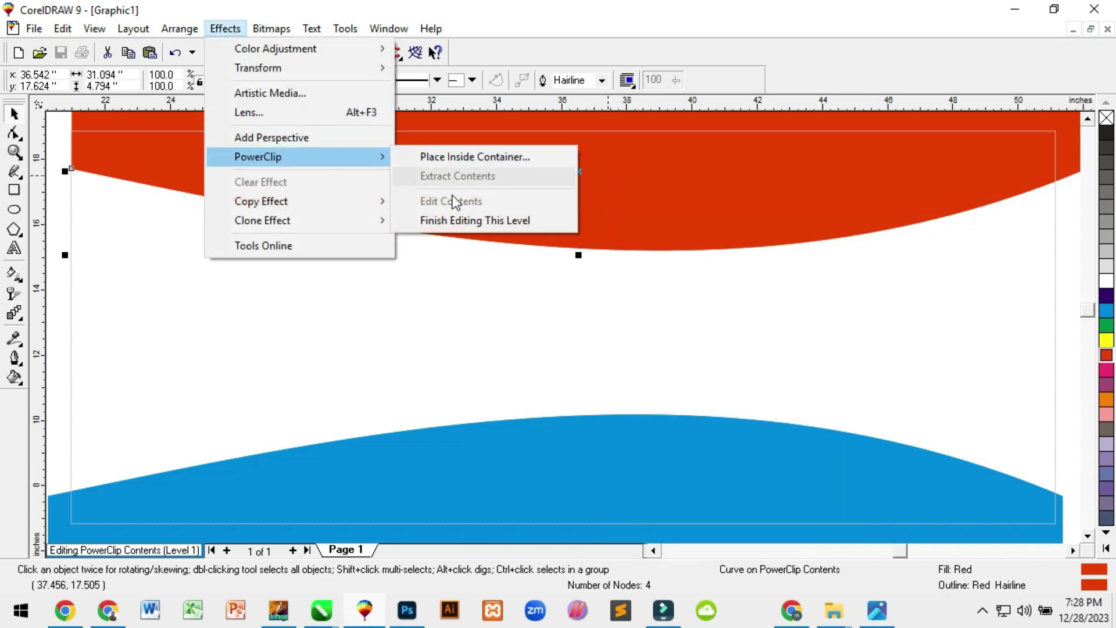
pyautogui.click(456, 221)
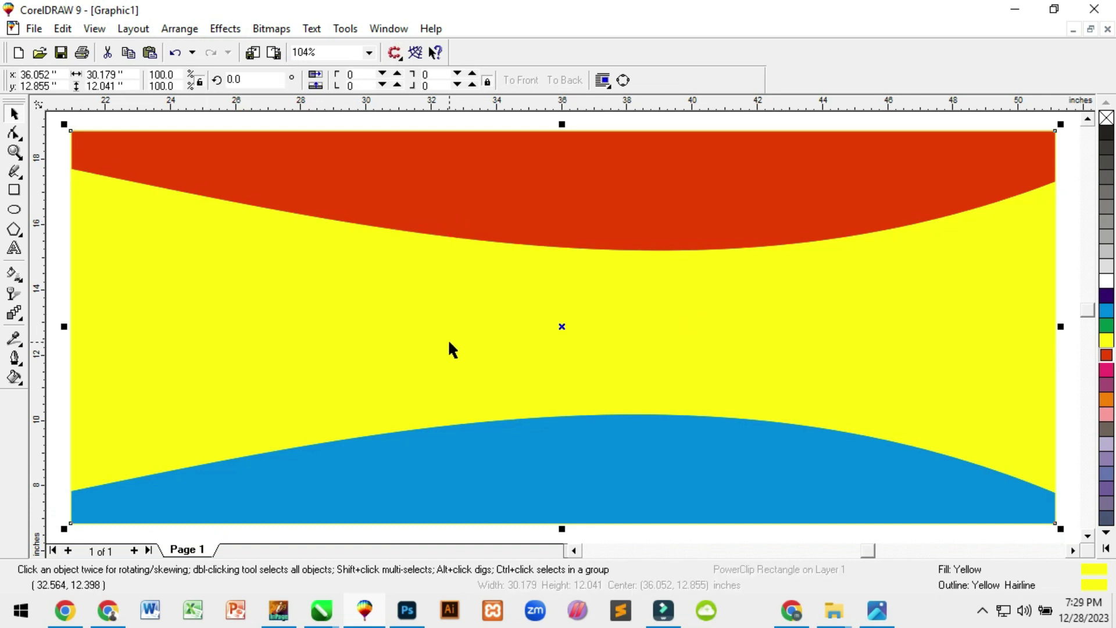
pyautogui.click(58, 221)
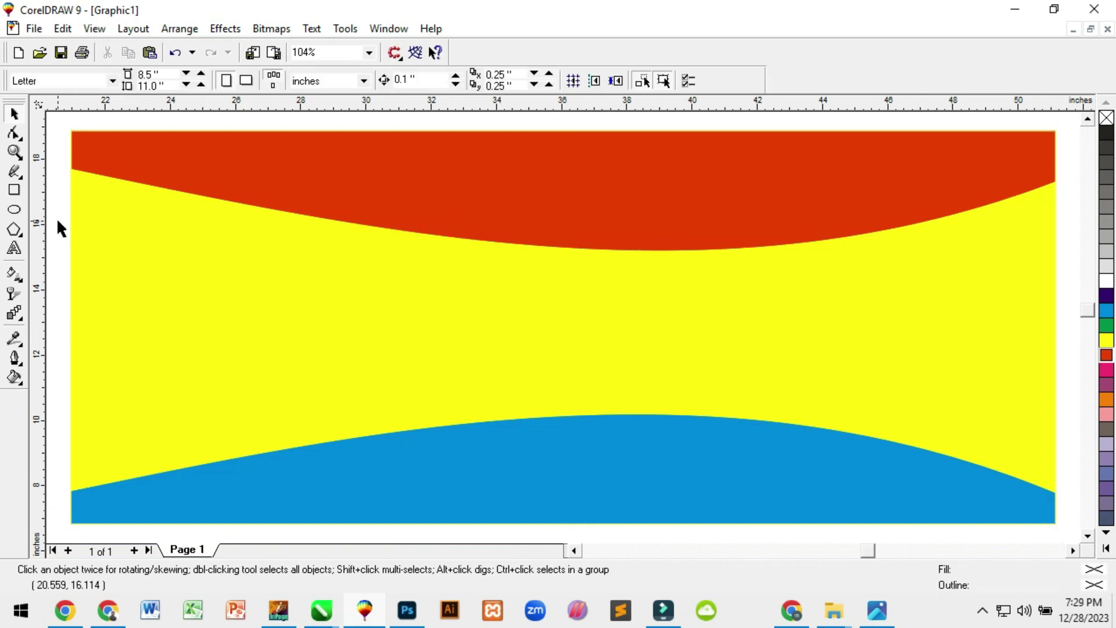
# Delete the banner and draw a circle about 8.74 inches in diameter with a yellow fill, undoing the yellow outline.
pyautogui.click(449, 262)
pyautogui.press('Delete')
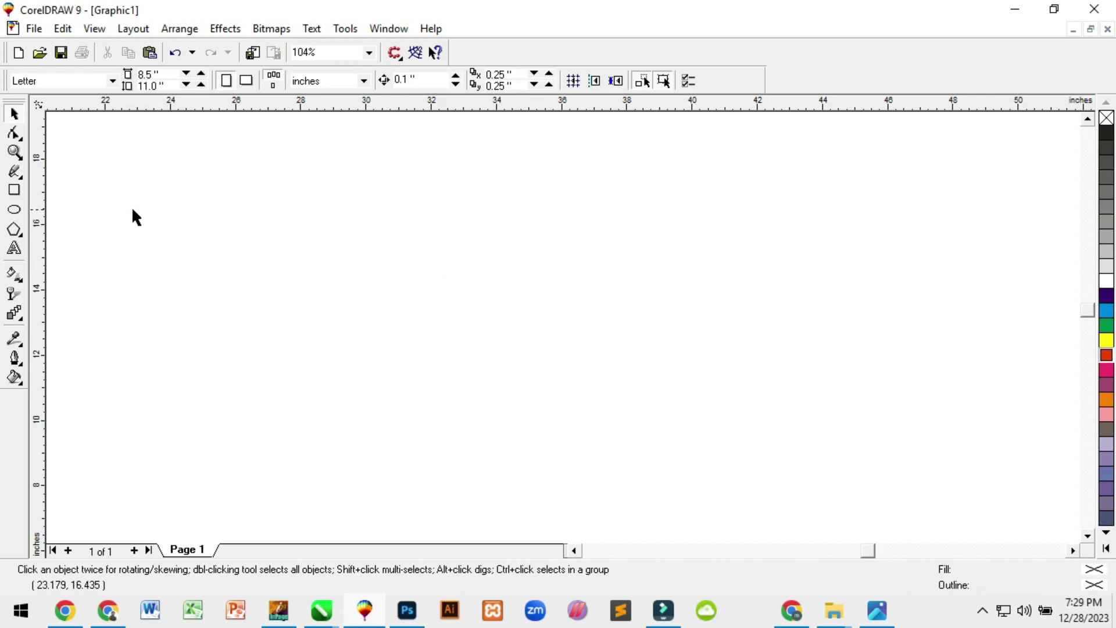
pyautogui.click(14, 191)
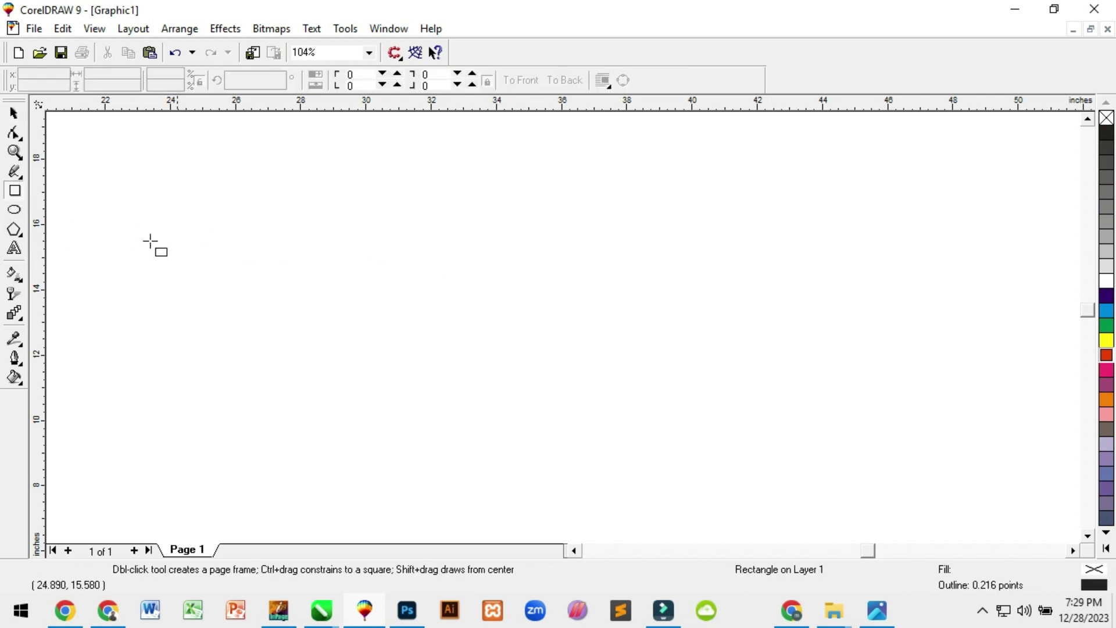
pyautogui.click(15, 210)
pyautogui.moveTo(338, 219); pyautogui.dragTo(623, 504)
pyautogui.click(1103, 345)
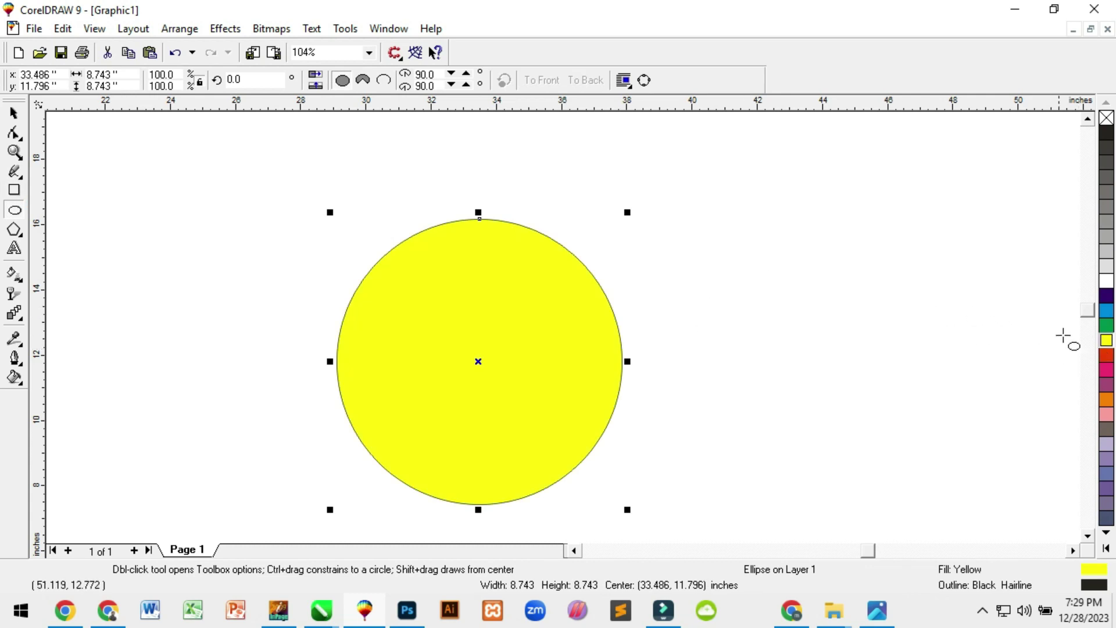
pyautogui.rightClick(1106, 340)
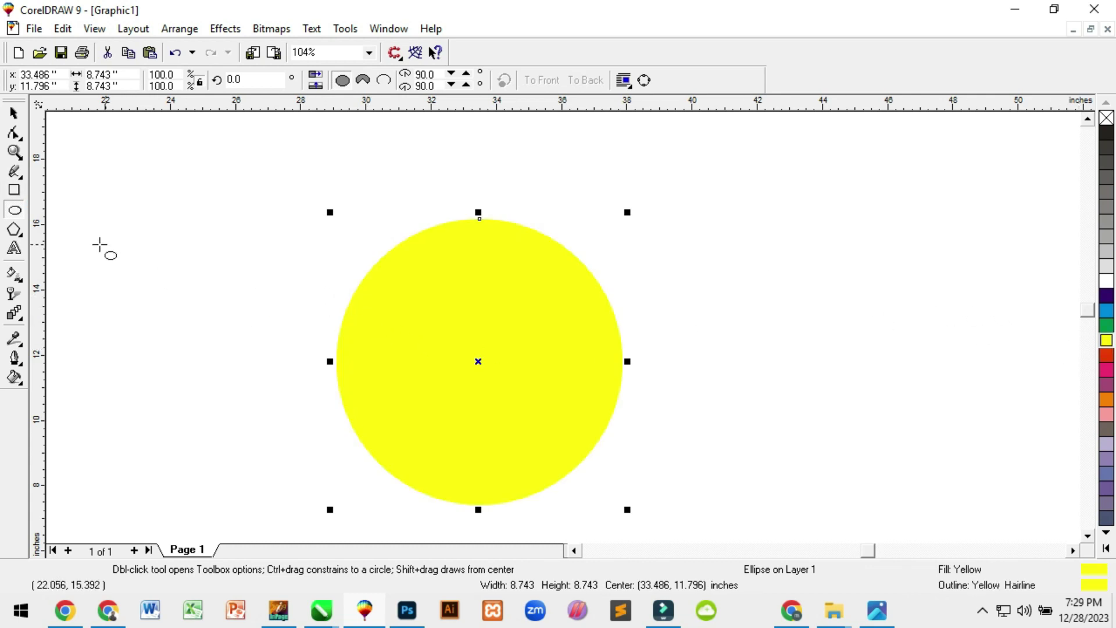
pyautogui.click(13, 190)
pyautogui.hotkey('ctrl', 'z')
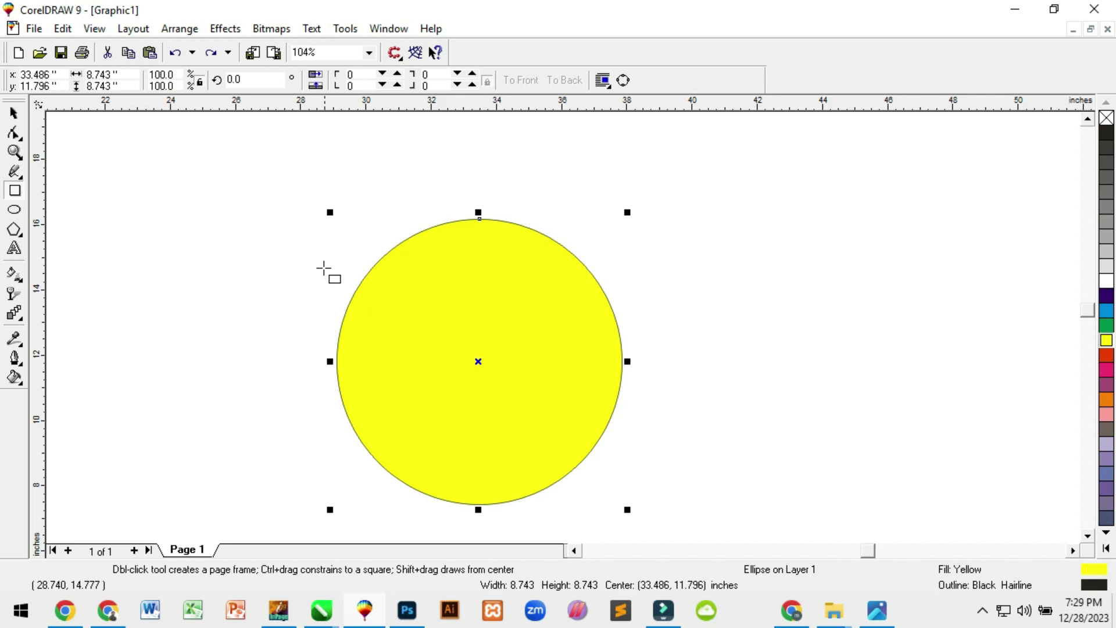
# Draw a rectangle about 21.66 by 3.69 inches over the circle's upper part and colour it cyan.
pyautogui.moveTo(152, 183); pyautogui.dragTo(859, 304)
pyautogui.click(1106, 325)
pyautogui.rightClick(1106, 325)
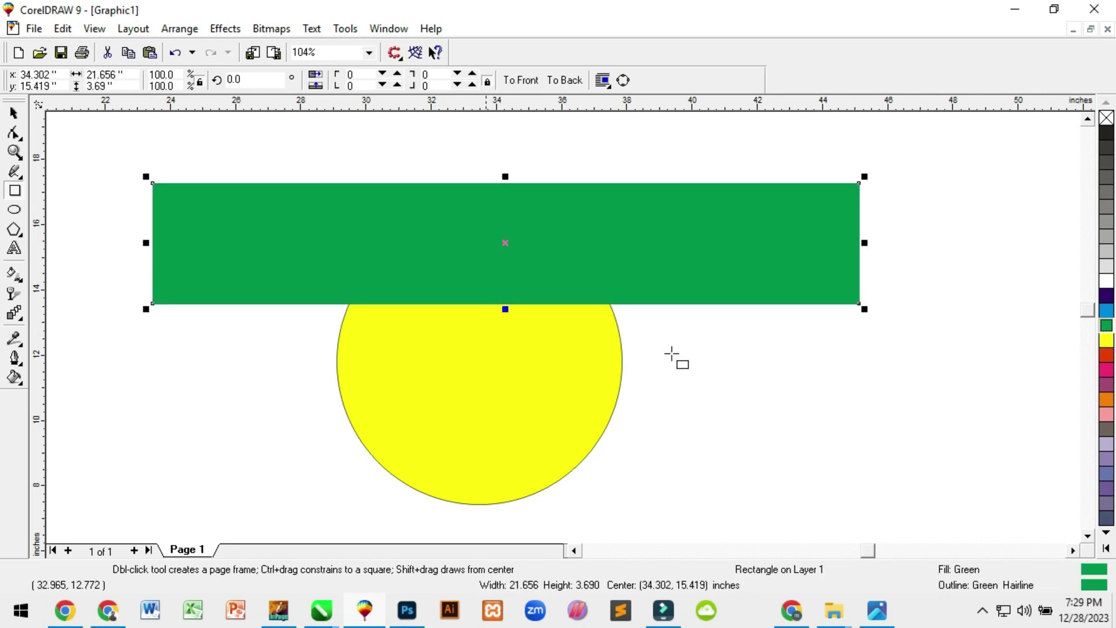
pyautogui.rightClick(1107, 312)
# Move the yellow circle behind the cyan rectangle and place it inside the rectangle with PowerClip.
pyautogui.click(16, 113)
pyautogui.moveTo(494, 422); pyautogui.dragTo(406, 288)
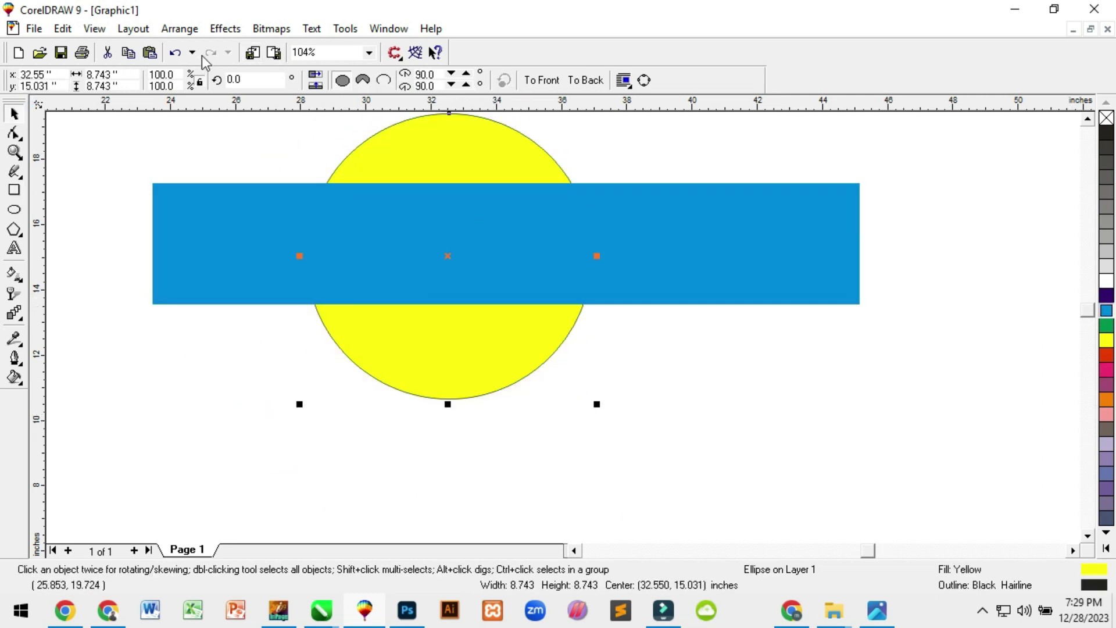
pyautogui.click(225, 29)
pyautogui.moveTo(348, 157)
pyautogui.click(425, 156)
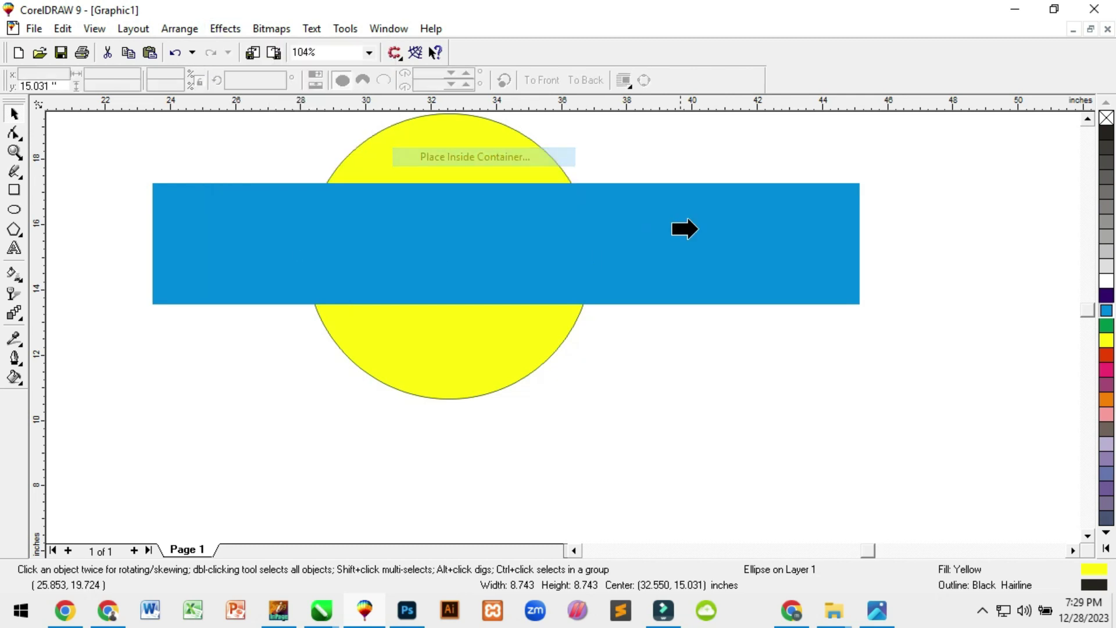
pyautogui.click(683, 231)
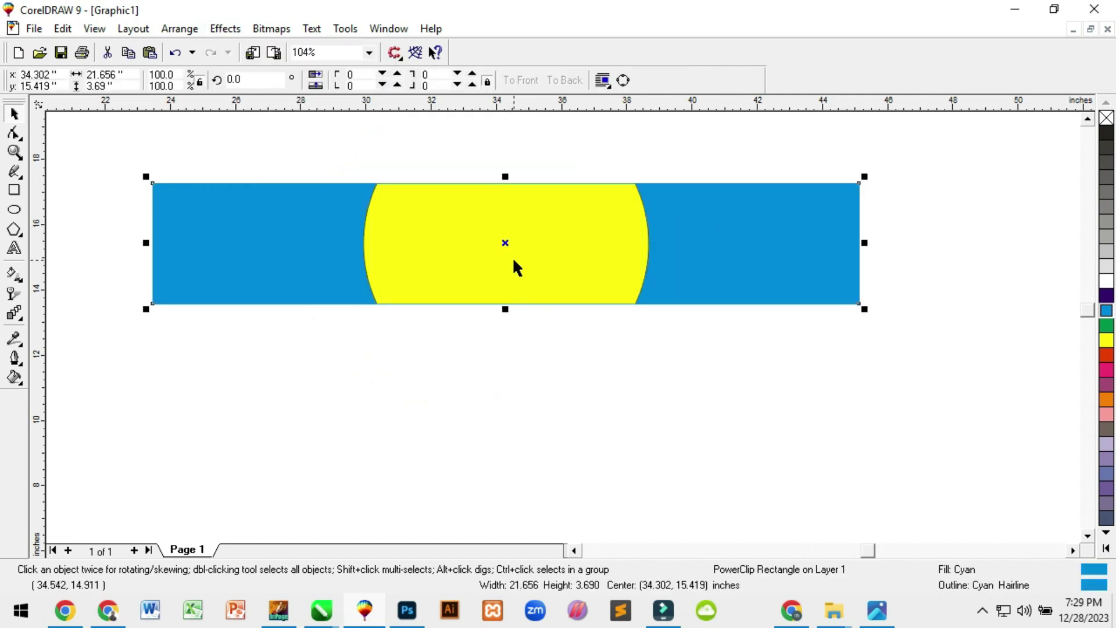
pyautogui.hotkey('shift', 'F2')
pyautogui.click(353, 137)
pyautogui.click(399, 316)
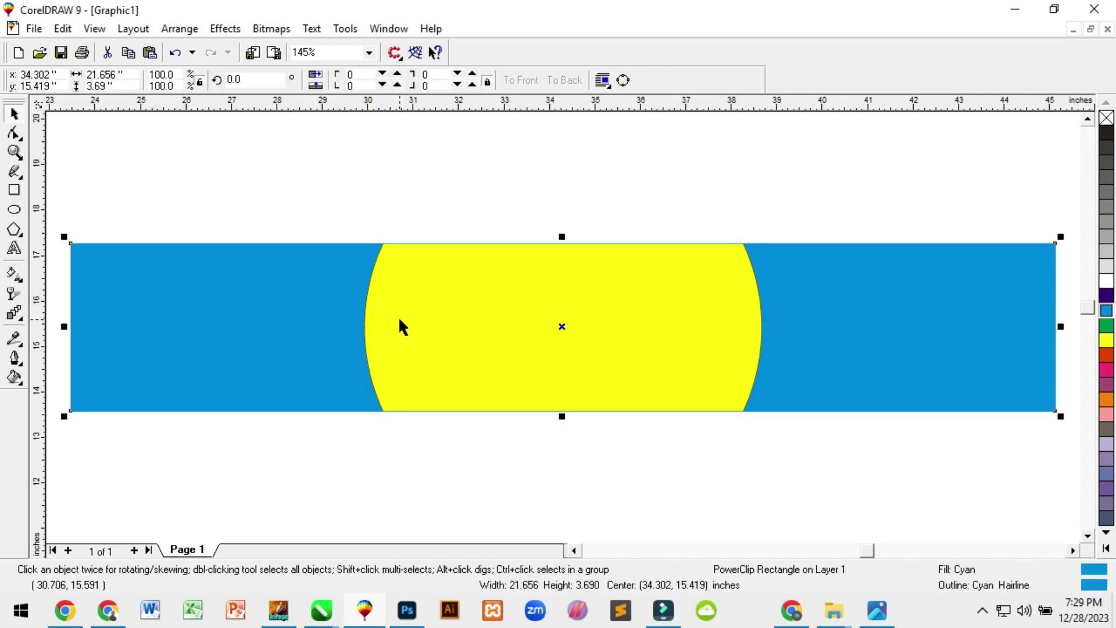
# Delete the clipped rectangle and undo back to editing the banner's PowerClip contents with the upper shape in cyan.
pyautogui.press('Delete')
pyautogui.hotkey('ctrl', 'z')
pyautogui.hotkey('ctrl', 'z')
pyautogui.hotkey('ctrl', 'z')
pyautogui.hotkey('ctrl', 'z')
pyautogui.hotkey('ctrl', 'z')
pyautogui.hotkey('ctrl', 'z')
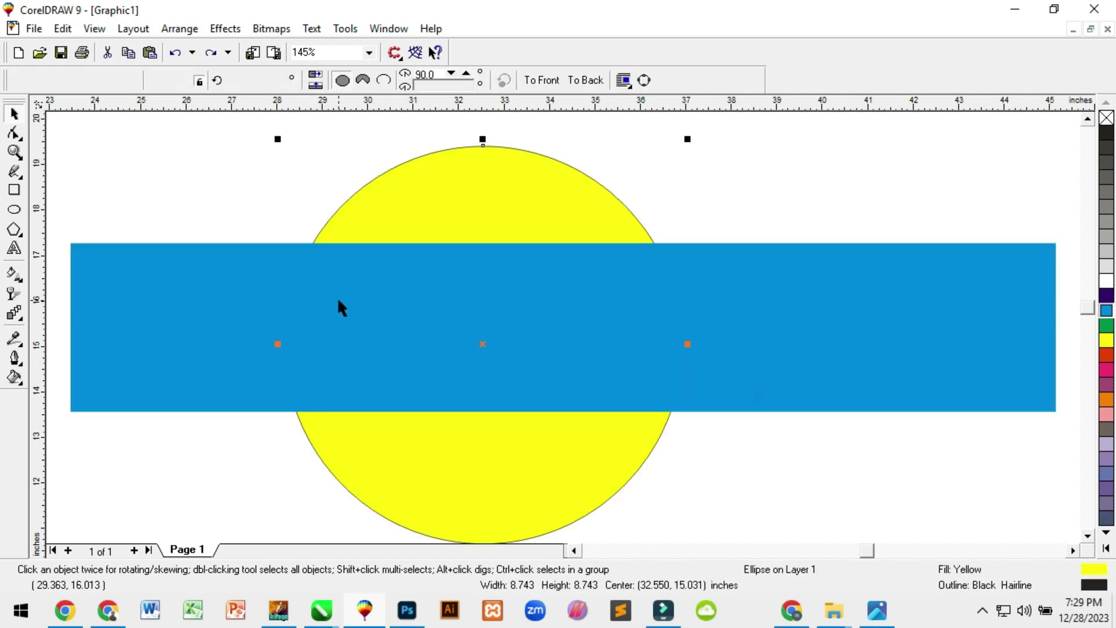
pyautogui.hotkey('ctrl', 'z')
pyautogui.hotkey('ctrl', 'z')
pyautogui.hotkey('ctrl', 'z')
pyautogui.hotkey('ctrl', 'z')
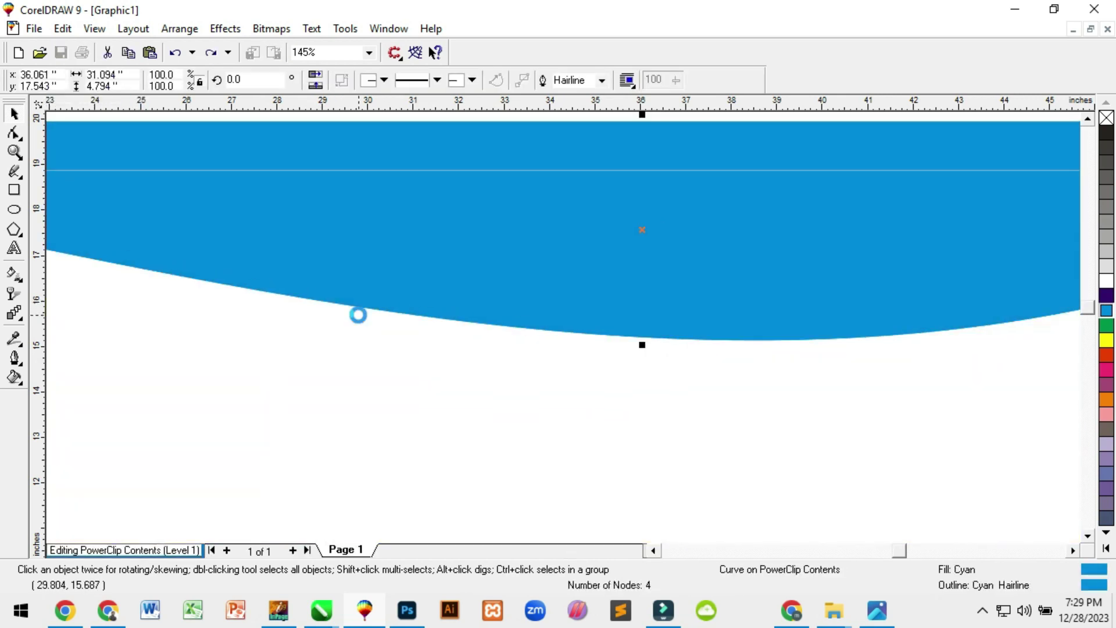
# Undo the banner and the cricket photo's PowerClip, back to the plain magenta circle between the two photo circles.
pyautogui.hotkey('ctrl', 'z')
pyautogui.hotkey('ctrl', 'z')
pyautogui.hotkey('ctrl', 'z')
pyautogui.hotkey('ctrl', 'z')
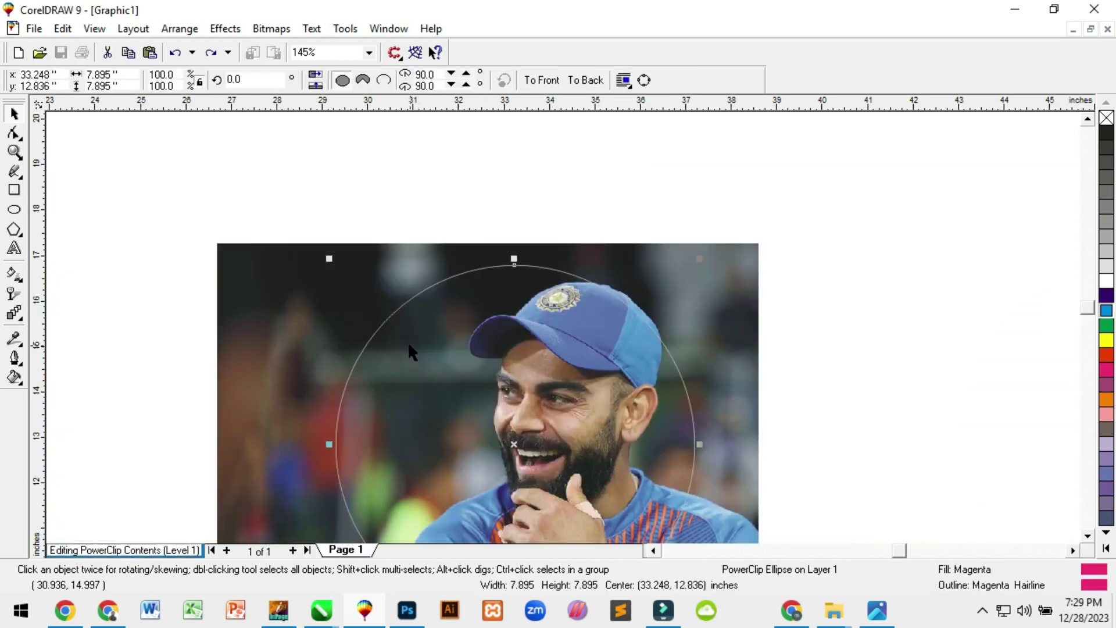
pyautogui.hotkey('ctrl', 'z')
pyautogui.hotkey('ctrl', 'z')
pyautogui.hotkey('ctrl', 'z')
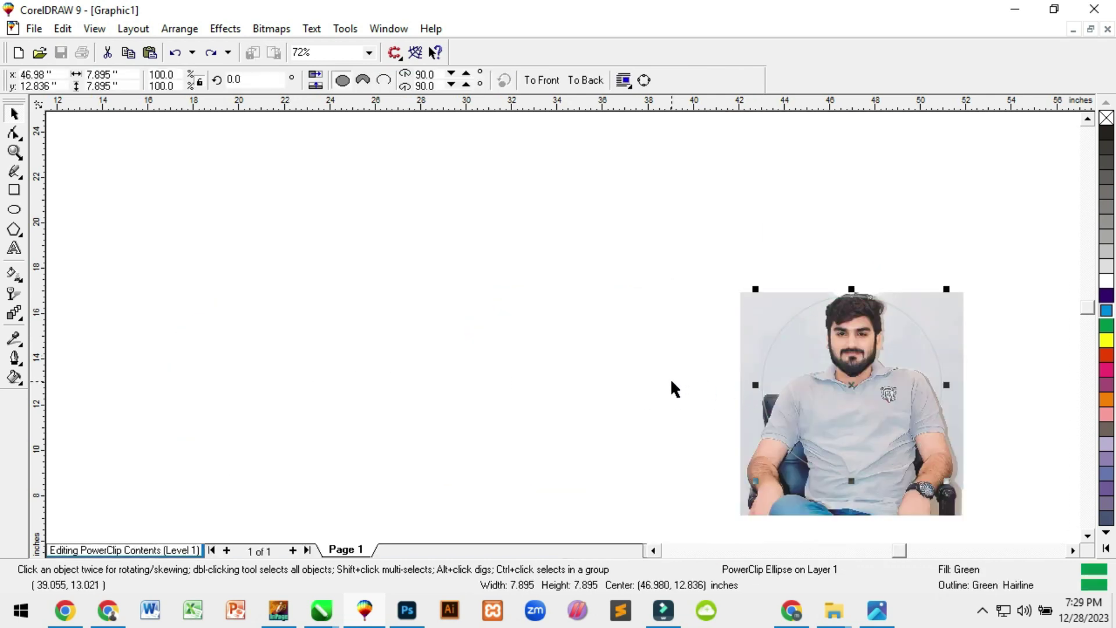
pyautogui.hotkey('ctrl', 'z')
pyautogui.hotkey('ctrl', 'z')
pyautogui.hotkey('ctrl', 'z')
pyautogui.hotkey('ctrl', 'z')
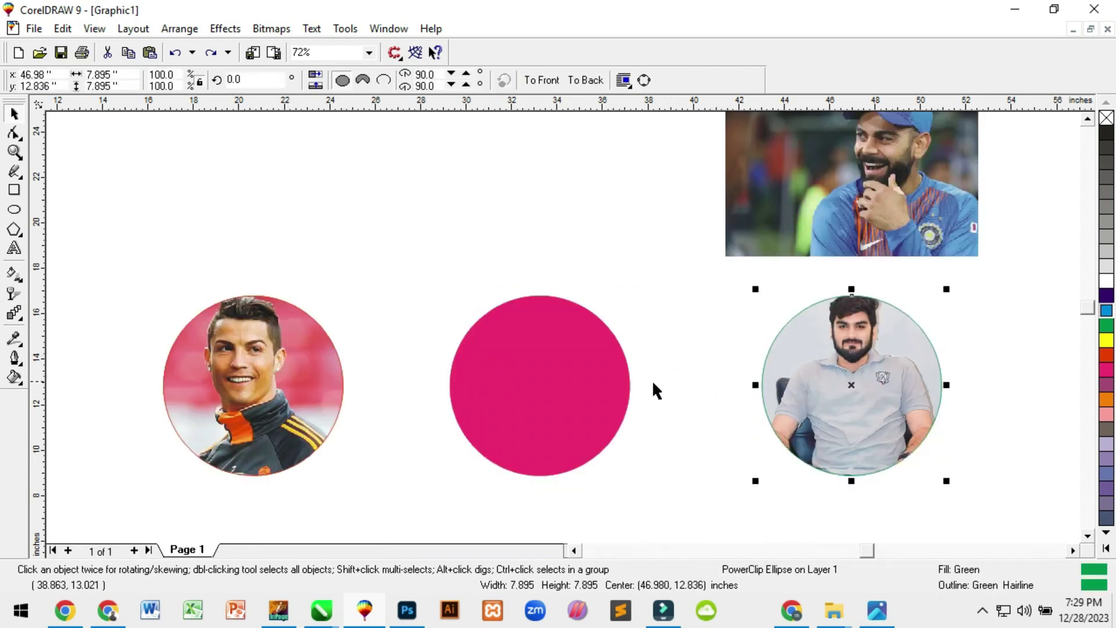
# Undo the remaining circle and PowerClip work, back to the Ronaldo photo outside the plain red circle.
pyautogui.click(538, 382)
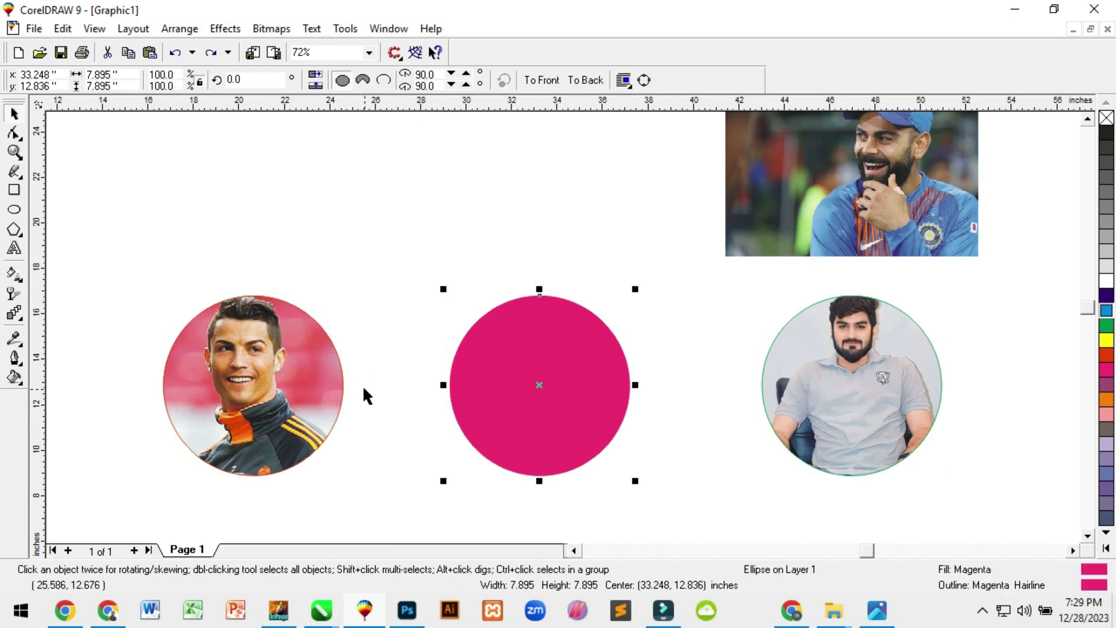
pyautogui.hotkey('ctrl', 'z')
pyautogui.hotkey('ctrl', 'z')
pyautogui.hotkey('ctrl', 'z')
pyautogui.hotkey('ctrl', 'z')
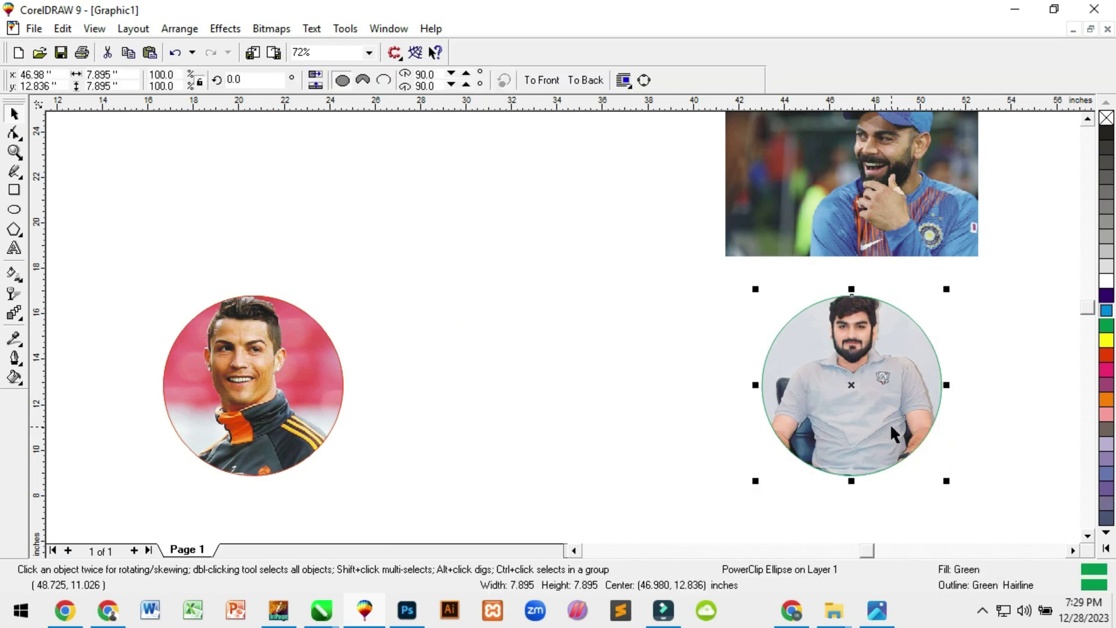
pyautogui.click(255, 375)
pyautogui.rightClick(256, 375)
pyautogui.click(301, 186)
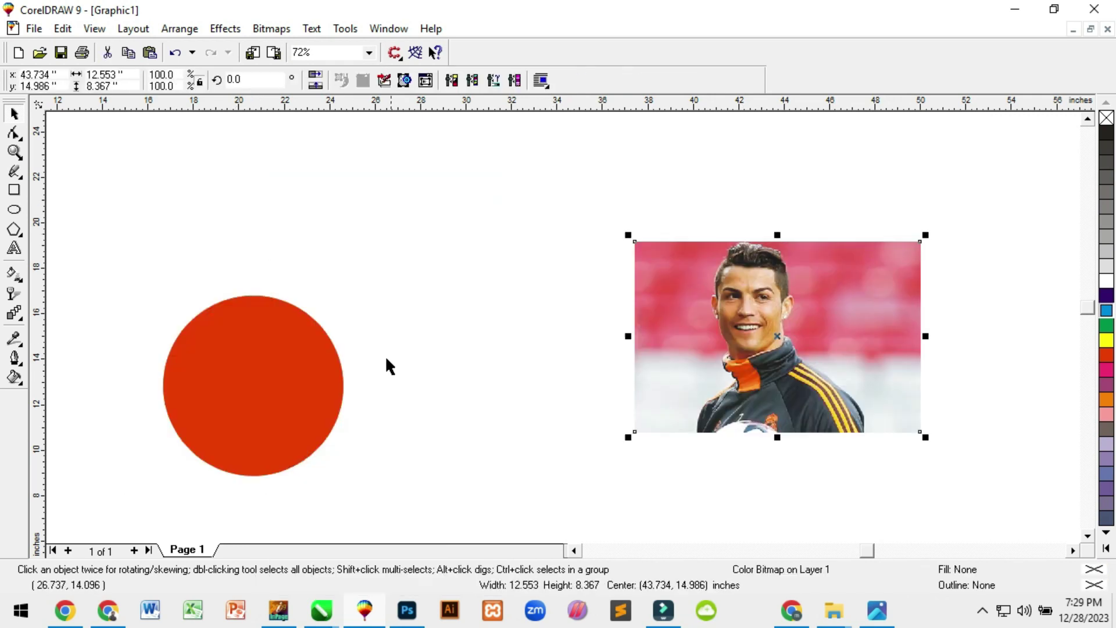
# Delete the red circle and add the artistic text "RONALDO" to the left of the photo.
pyautogui.click(14, 249)
pyautogui.click(246, 279)
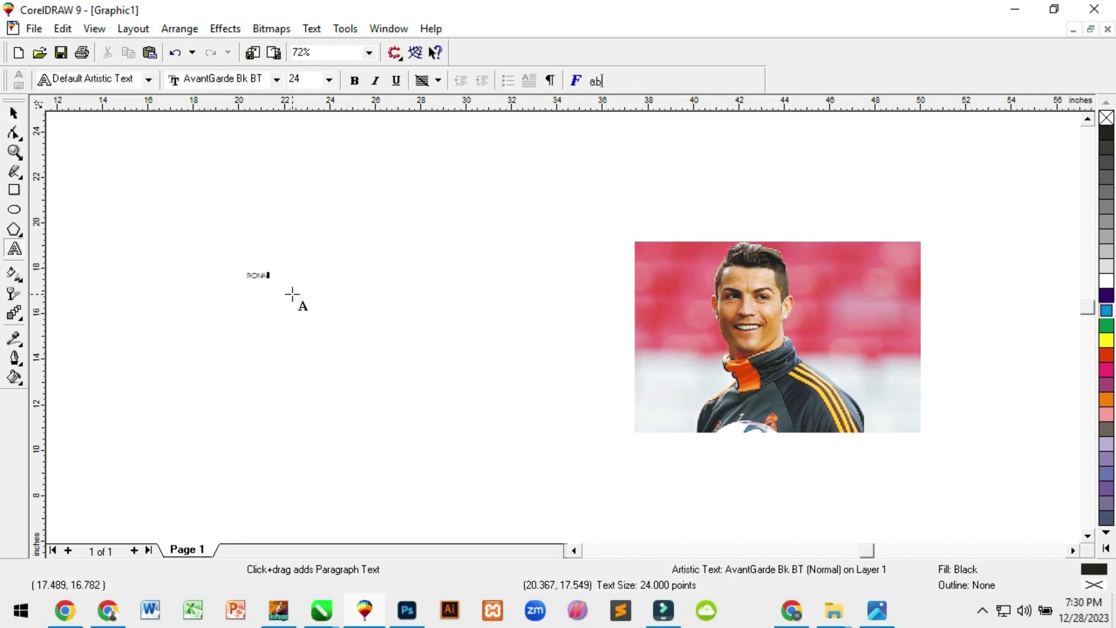
pyautogui.press('Escape')
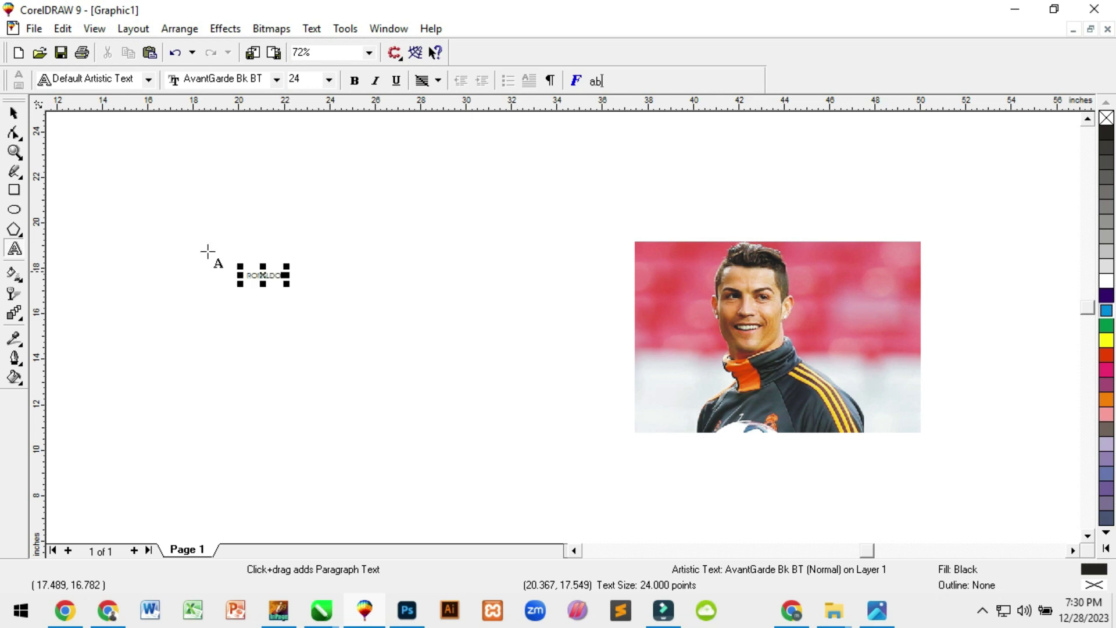
pyautogui.click(13, 112)
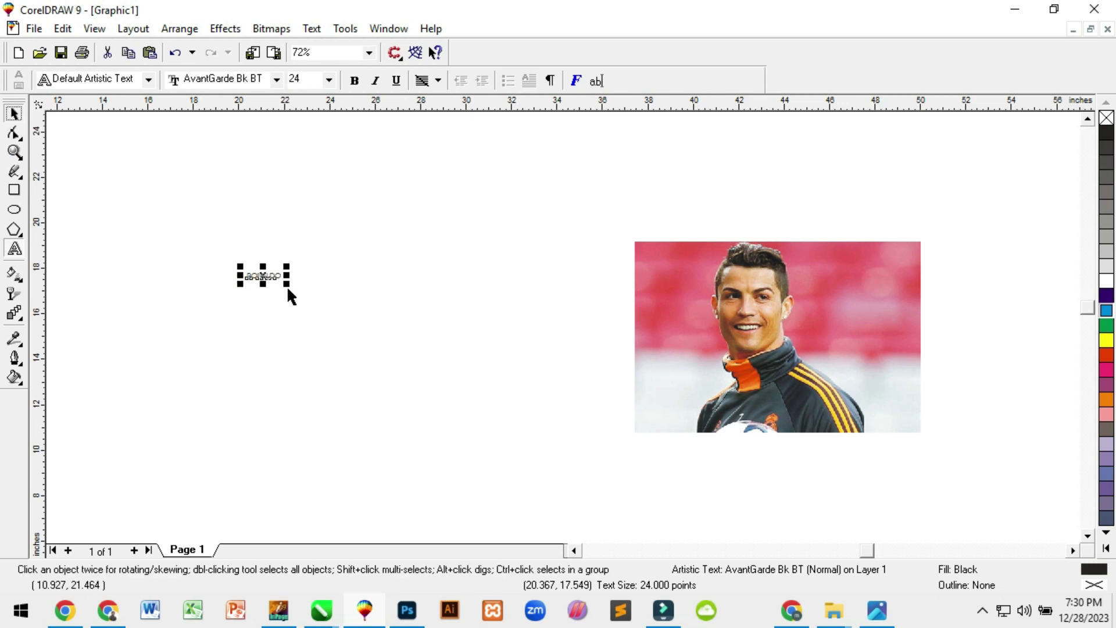
# Set the RONALDO text in Impact, enlarge it to about 319 points, and move the photo closer to it.
pyautogui.moveTo(287, 285); pyautogui.dragTo(486, 409)
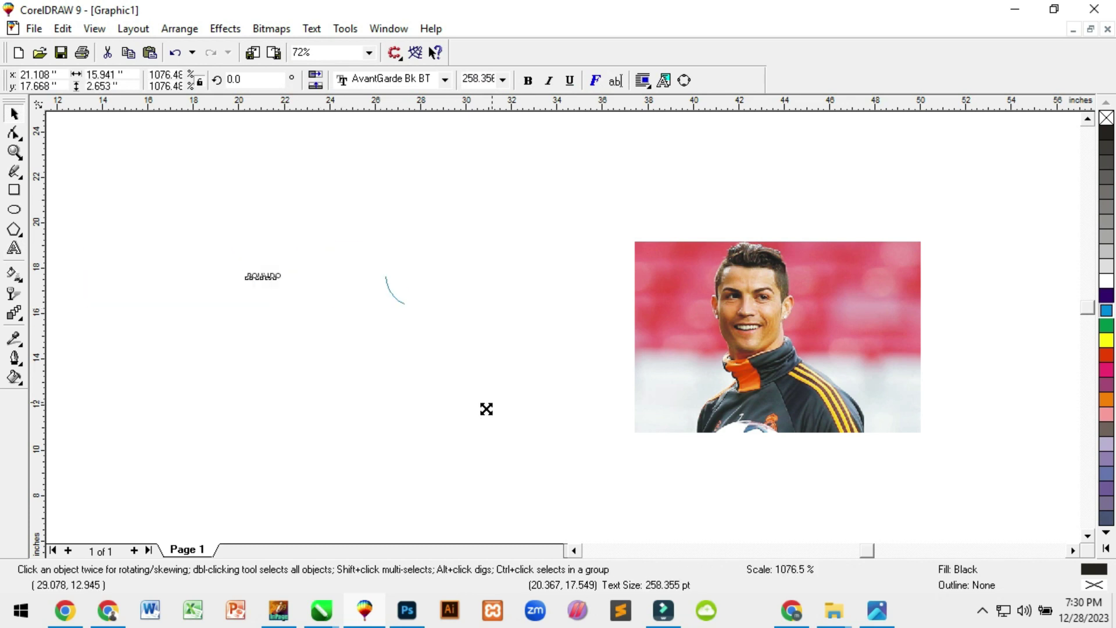
pyautogui.click(445, 79)
pyautogui.write('impact')
pyautogui.press('Return')
pyautogui.scroll(1, 441, 334)
pyautogui.moveTo(811, 338); pyautogui.dragTo(690, 321)
pyautogui.moveTo(378, 261); pyautogui.dragTo(438, 362)
# Place the Ronaldo photo inside the RONALDO text with PowerClip.
pyautogui.click(793, 317)
pyautogui.click(225, 29)
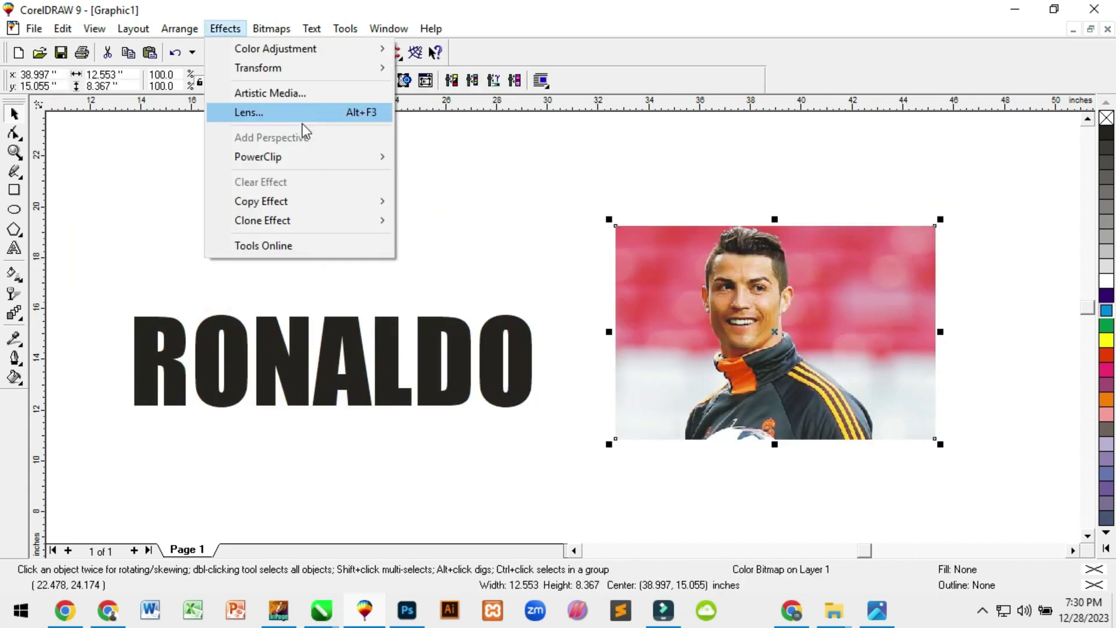
pyautogui.moveTo(297, 157)
pyautogui.click(466, 157)
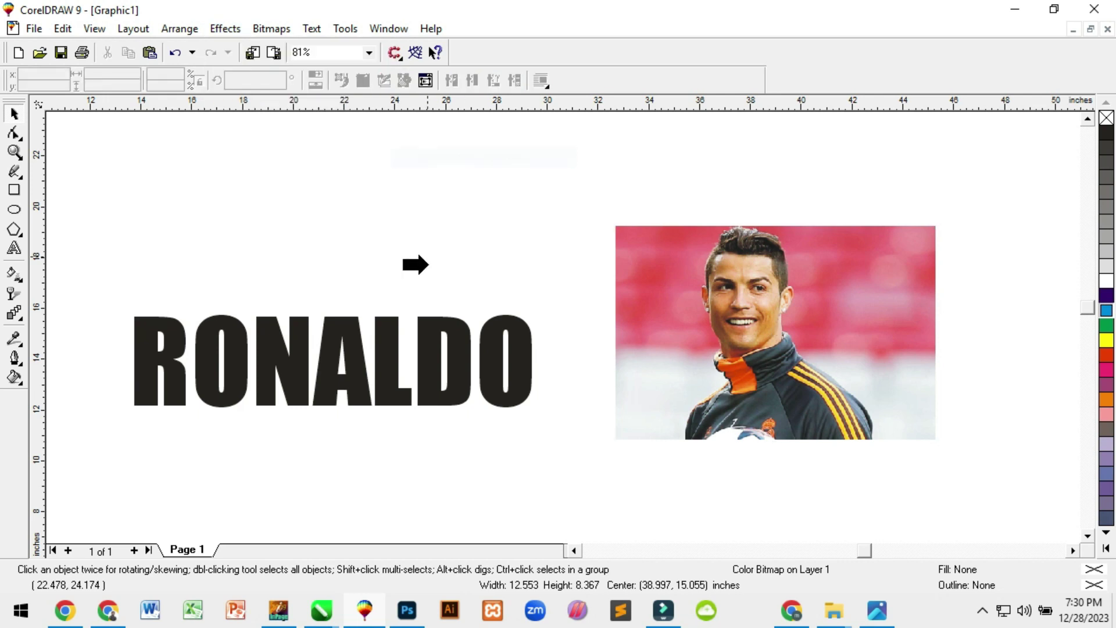
pyautogui.click(428, 346)
pyautogui.hotkey('shift', 'F2')
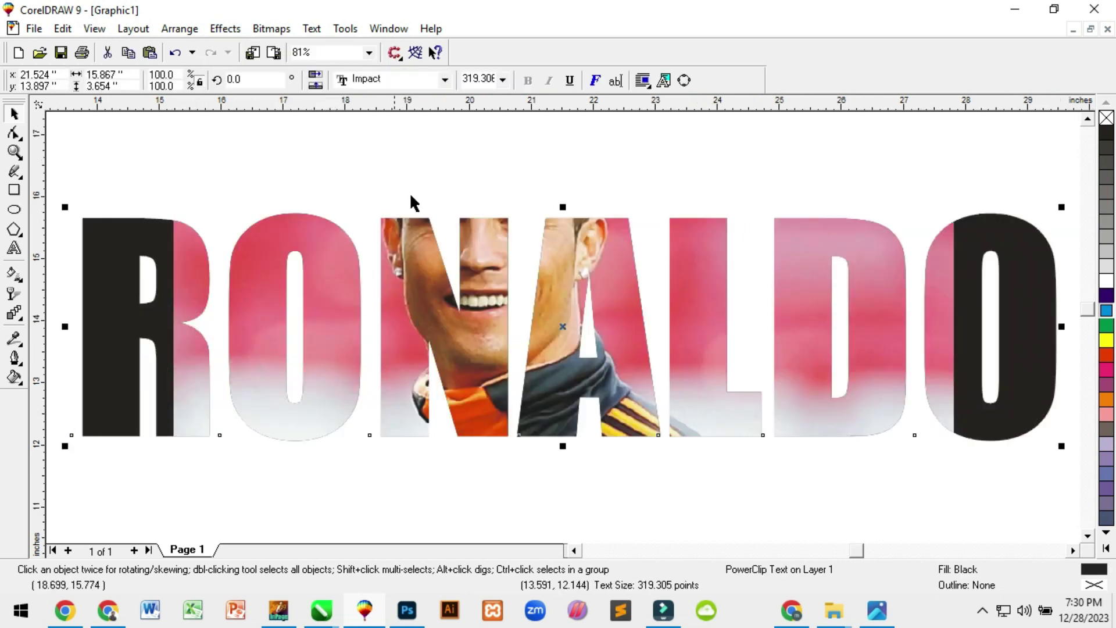
pyautogui.press('Escape')
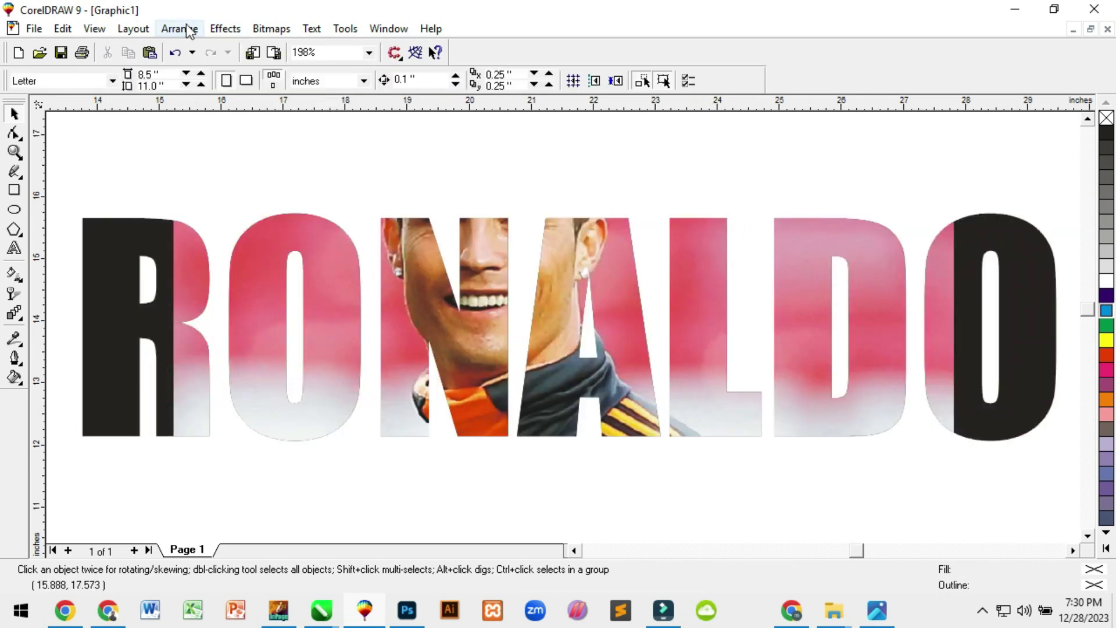
# Edit the text's PowerClip contents, enlarging the photo to about 17.8 by 11.9 inches and moving it to cover every letter.
pyautogui.click(278, 225)
pyautogui.click(224, 28)
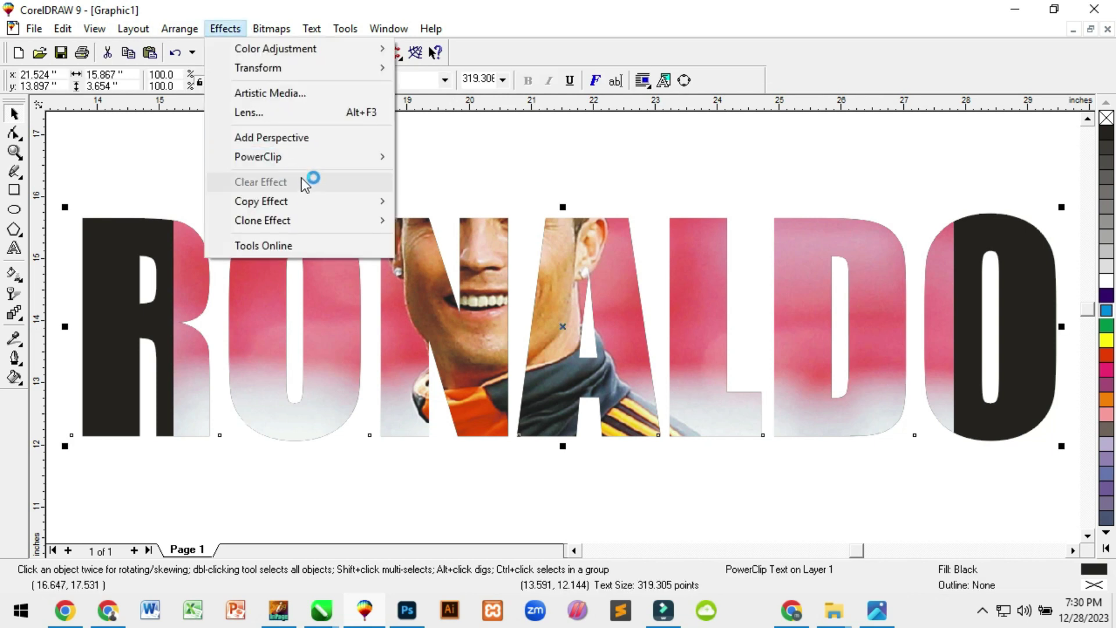
pyautogui.moveTo(291, 156)
pyautogui.click(435, 200)
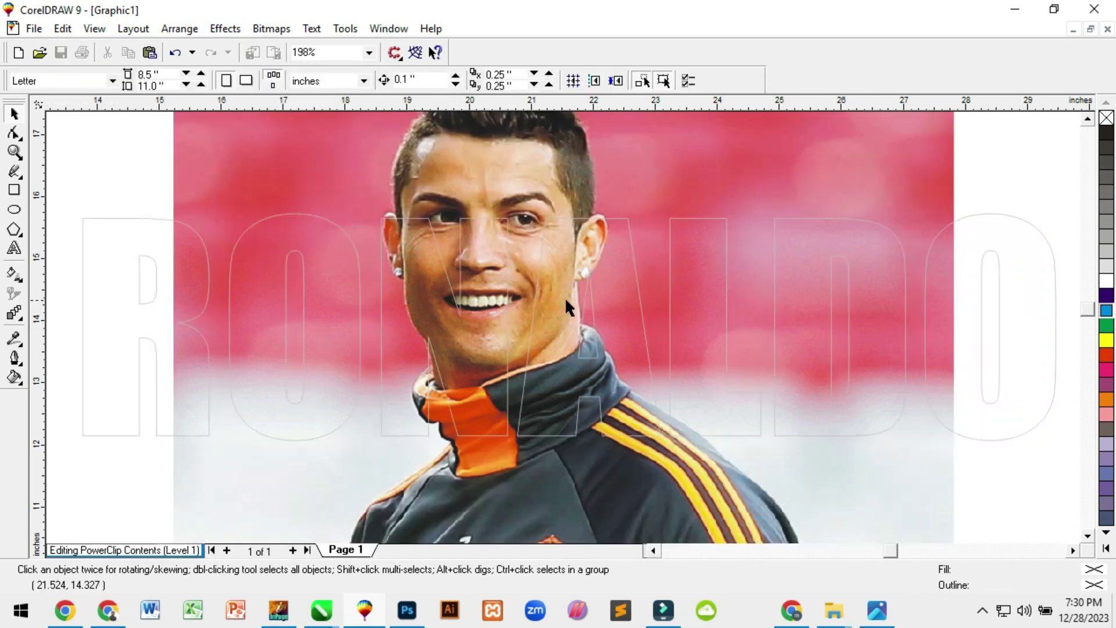
pyautogui.press('F3')
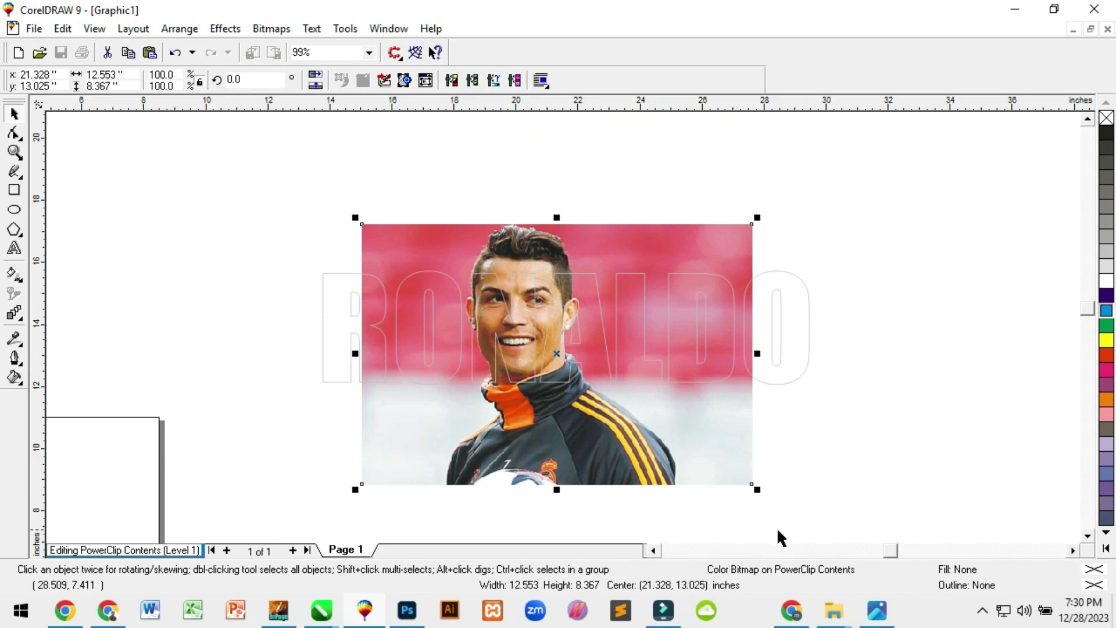
pyautogui.moveTo(759, 493); pyautogui.dragTo(835, 542)
pyautogui.moveTo(636, 442); pyautogui.dragTo(627, 476)
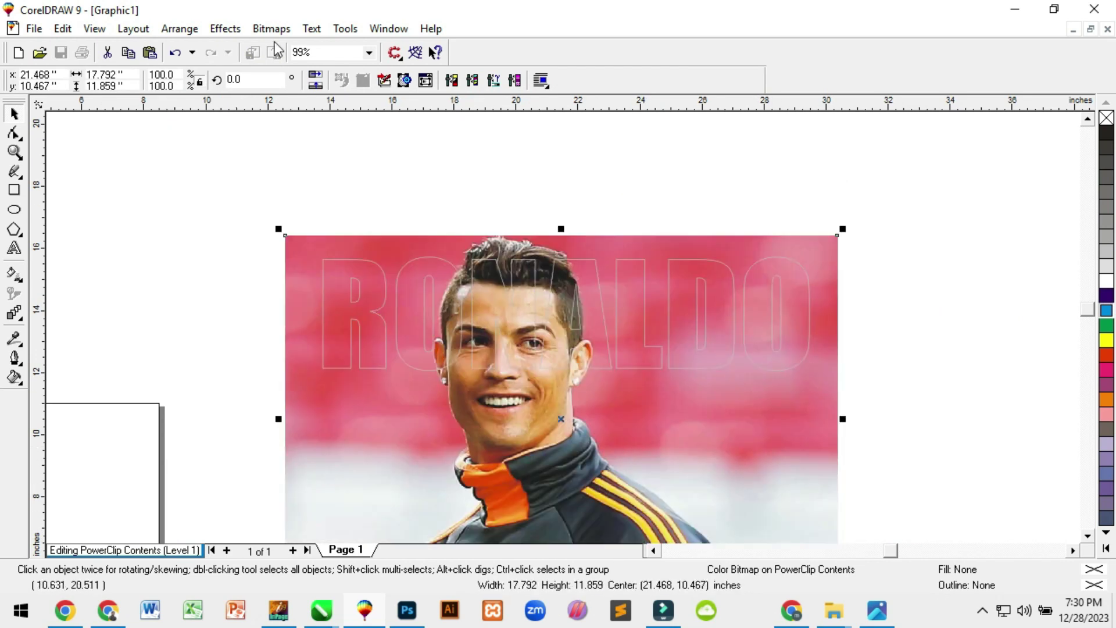
pyautogui.click(226, 28)
pyautogui.moveTo(290, 157)
pyautogui.click(475, 220)
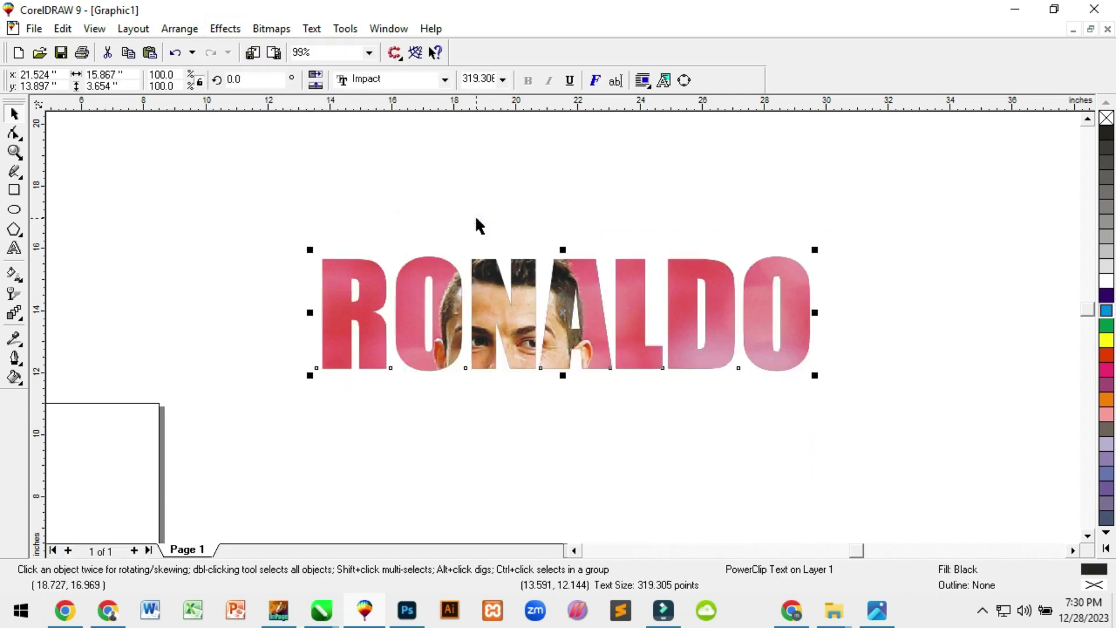
# Draw a rectangle about 10.5 by 1.1 inches across the upper edge of the RONALDO text and colour its fill and outline yellow.
pyautogui.click(422, 164)
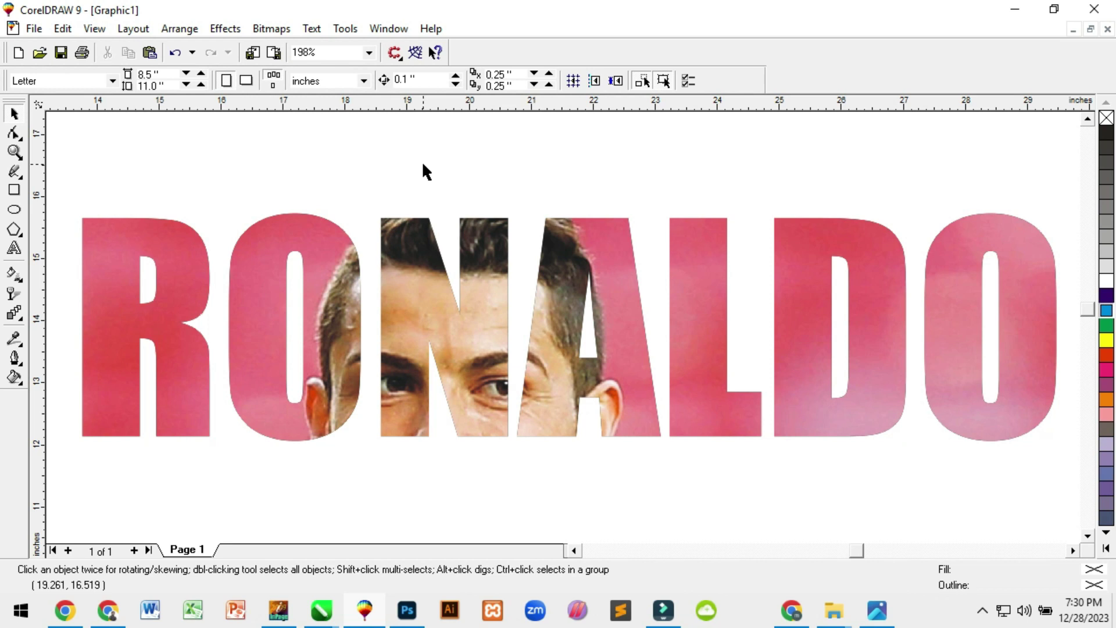
pyautogui.click(14, 190)
pyautogui.moveTo(226, 165); pyautogui.dragTo(879, 233)
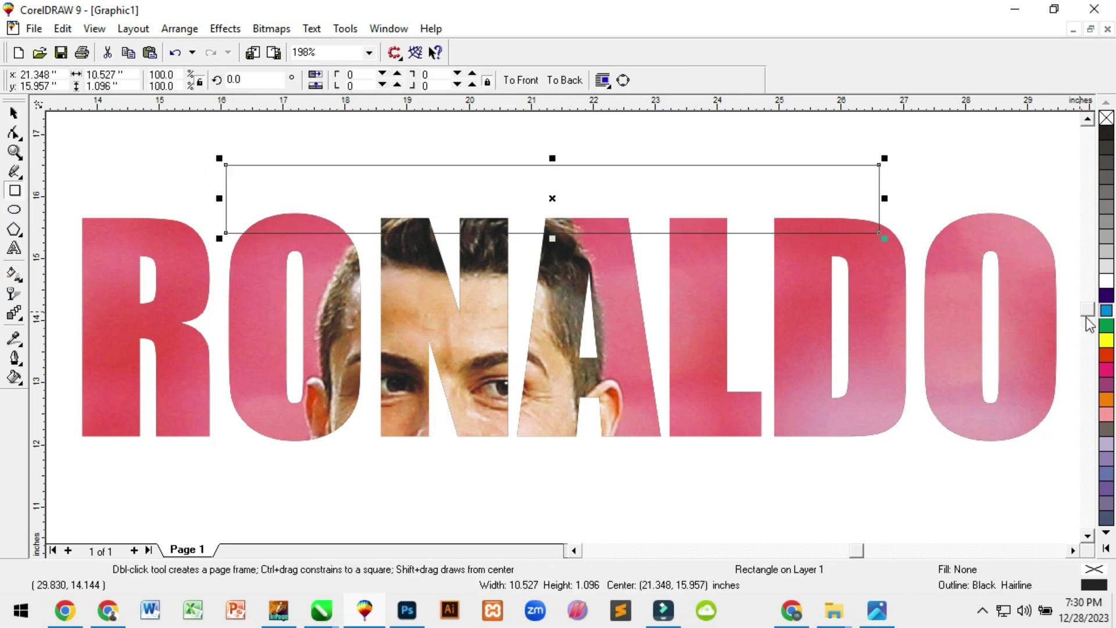
pyautogui.click(1108, 342)
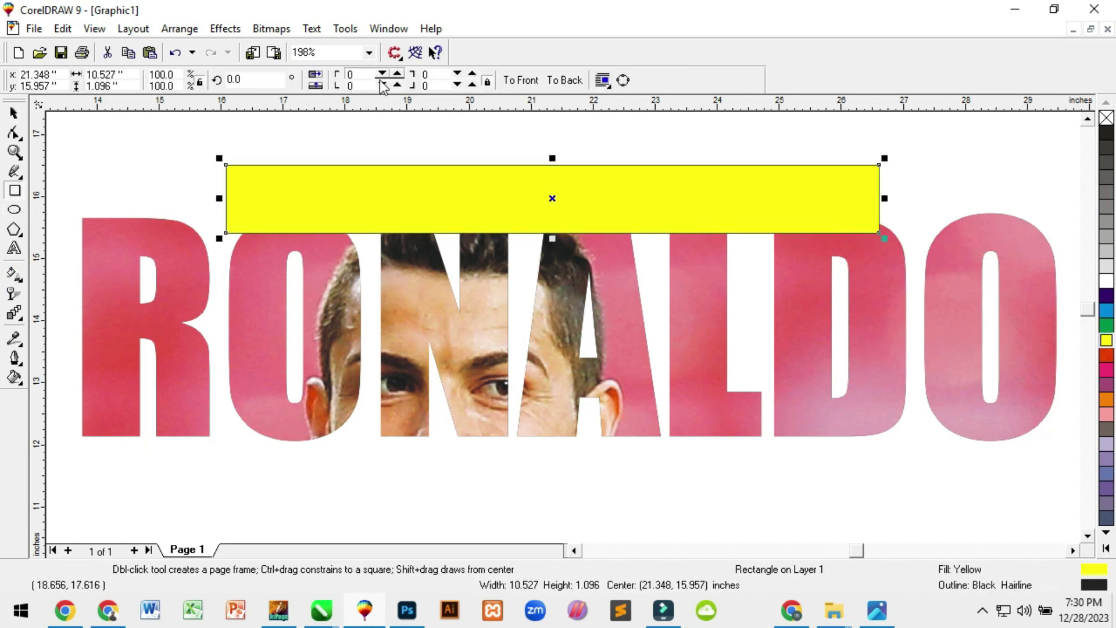
pyautogui.rightClick(1107, 355)
pyautogui.rightClick(1106, 343)
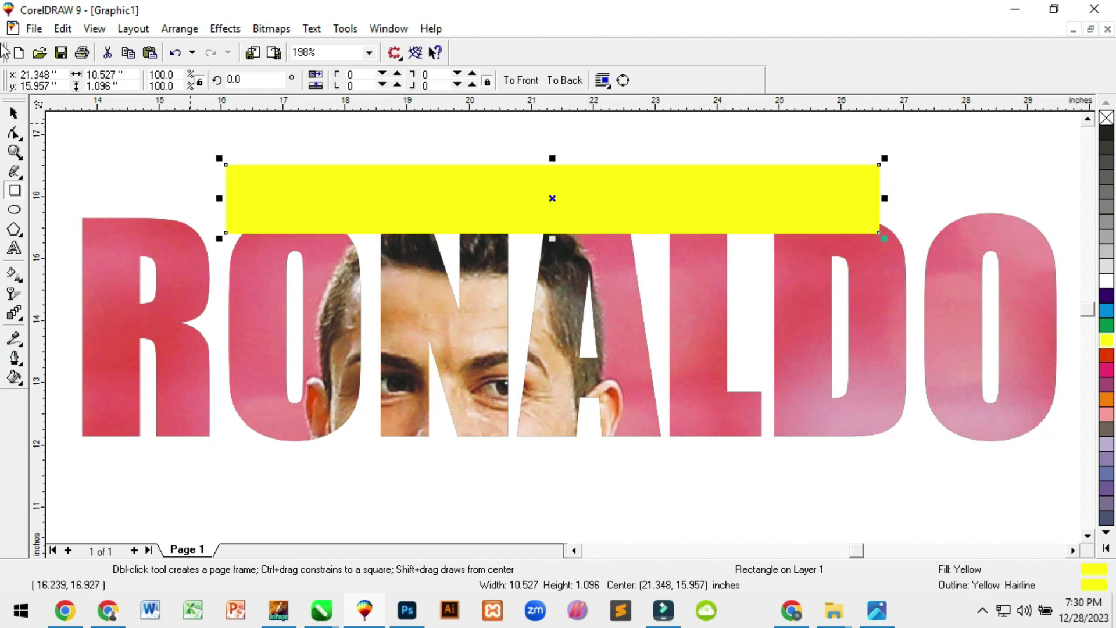
# Place the yellow rectangle inside the RONALDO text with PowerClip.
pyautogui.click(225, 28)
pyautogui.moveTo(288, 159)
pyautogui.click(457, 160)
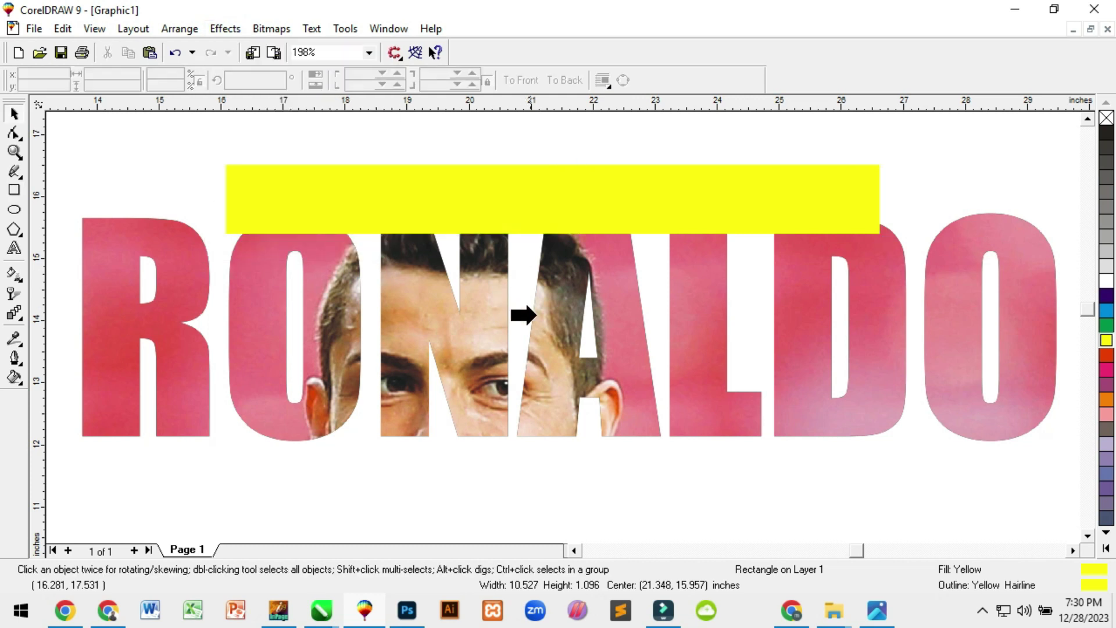
pyautogui.click(534, 315)
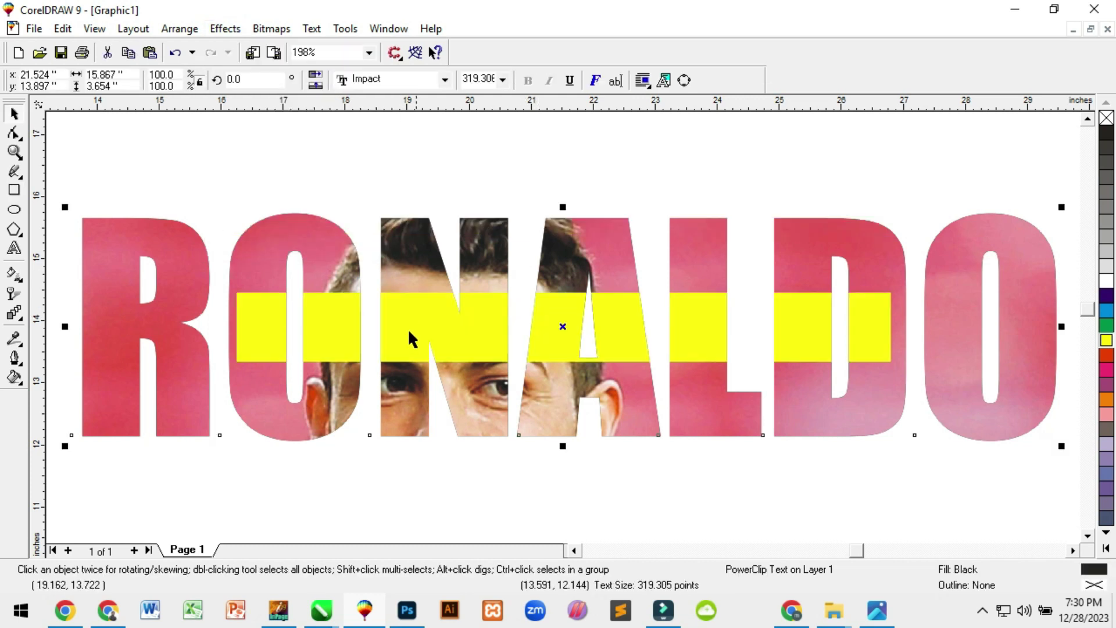
# Draw a circle about 2.2 inches across over the first O and colour its fill and outline red.
pyautogui.click(14, 210)
pyautogui.moveTo(219, 155); pyautogui.dragTo(356, 292)
pyautogui.click(1106, 355)
pyautogui.rightClick(1106, 355)
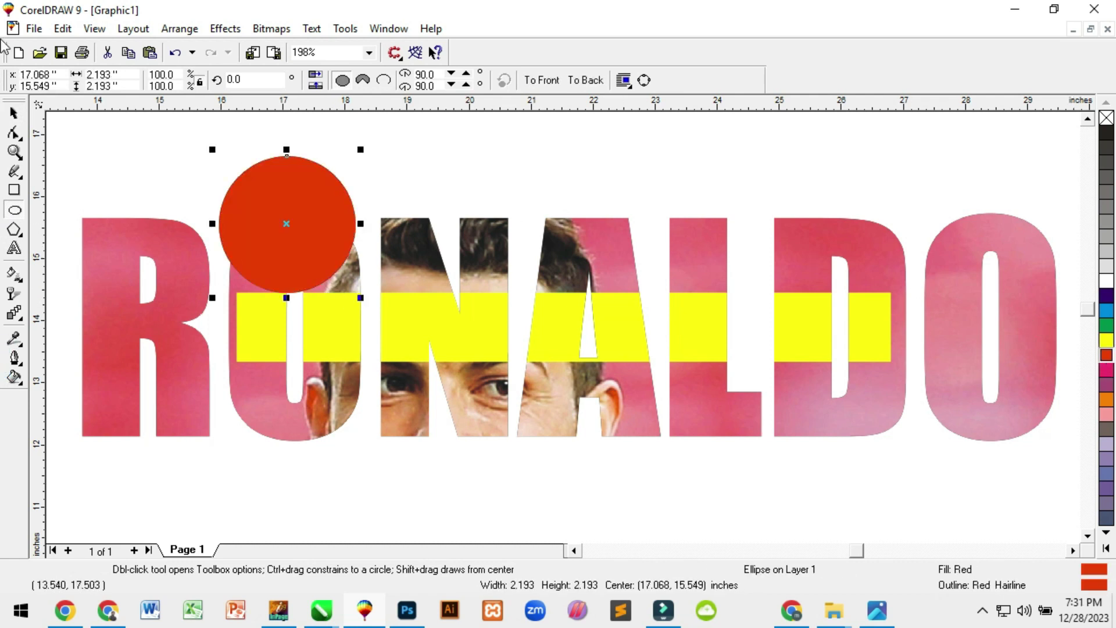
# Place the red circle inside the RONALDO text with PowerClip.
pyautogui.click(225, 29)
pyautogui.moveTo(347, 155)
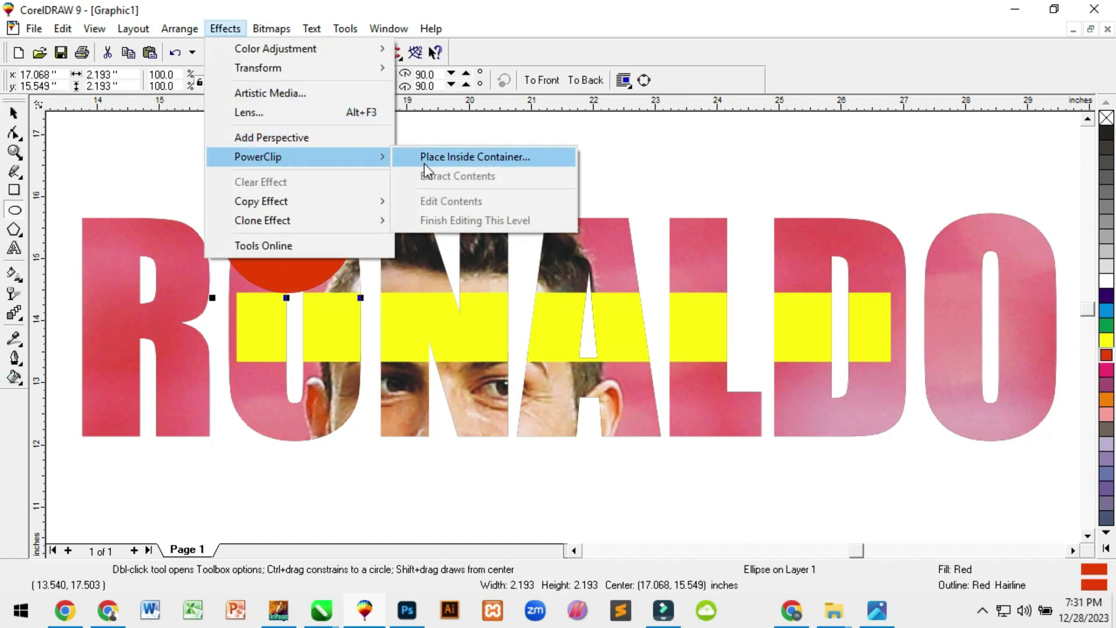
pyautogui.click(460, 156)
pyautogui.click(498, 333)
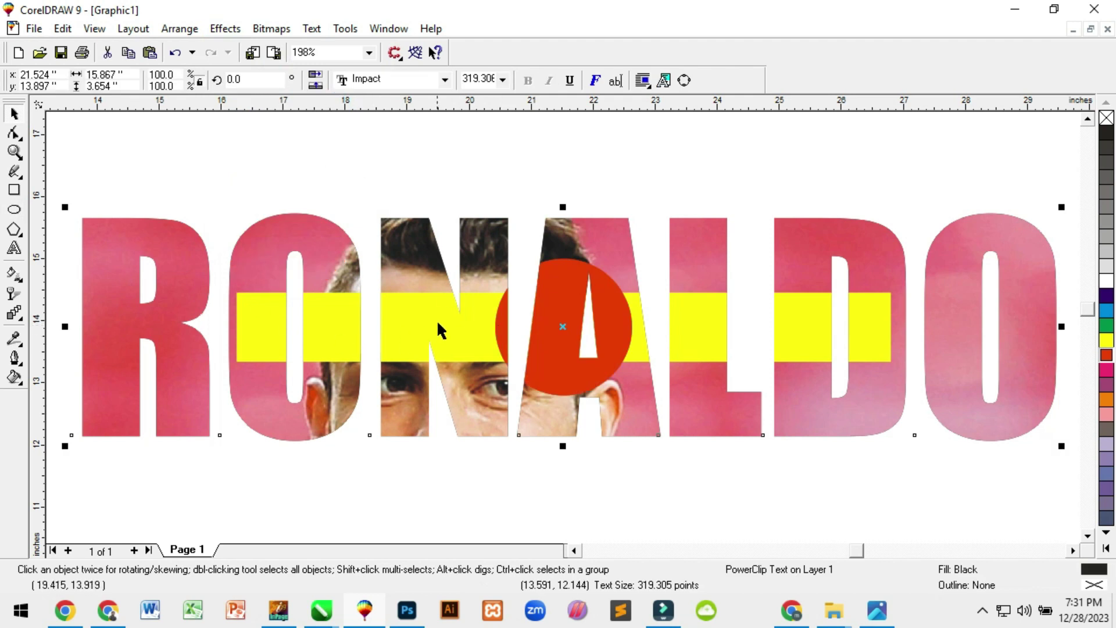
# Undo the clipped shapes and the whole RONALDO text exercise back to the plain Ronaldo photo, and delete the photo.
pyautogui.hotkey('ctrl', 'z')
pyautogui.hotkey('ctrl', 'z')
pyautogui.hotkey('ctrl', 'z')
pyautogui.hotkey('ctrl', 'z')
pyautogui.hotkey('ctrl', 'z')
pyautogui.hotkey('ctrl', 'z')
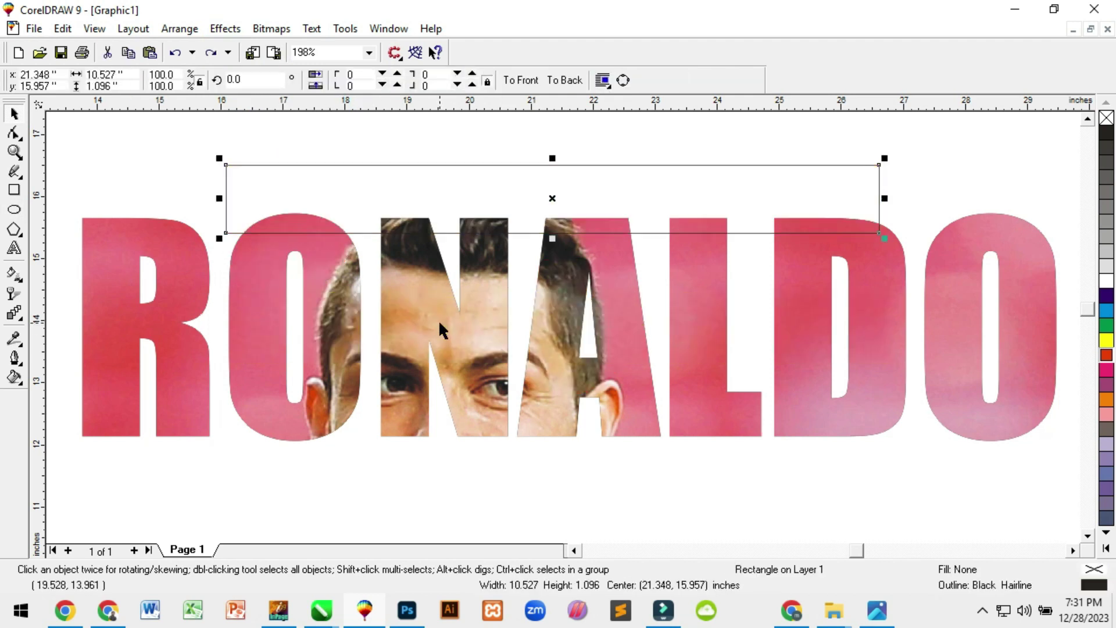
pyautogui.hotkey('ctrl', 'z')
pyautogui.hotkey('ctrl', 'z')
pyautogui.hotkey('ctrl', 'z')
pyautogui.hotkey('ctrl', 'z')
pyautogui.hotkey('ctrl', 'z')
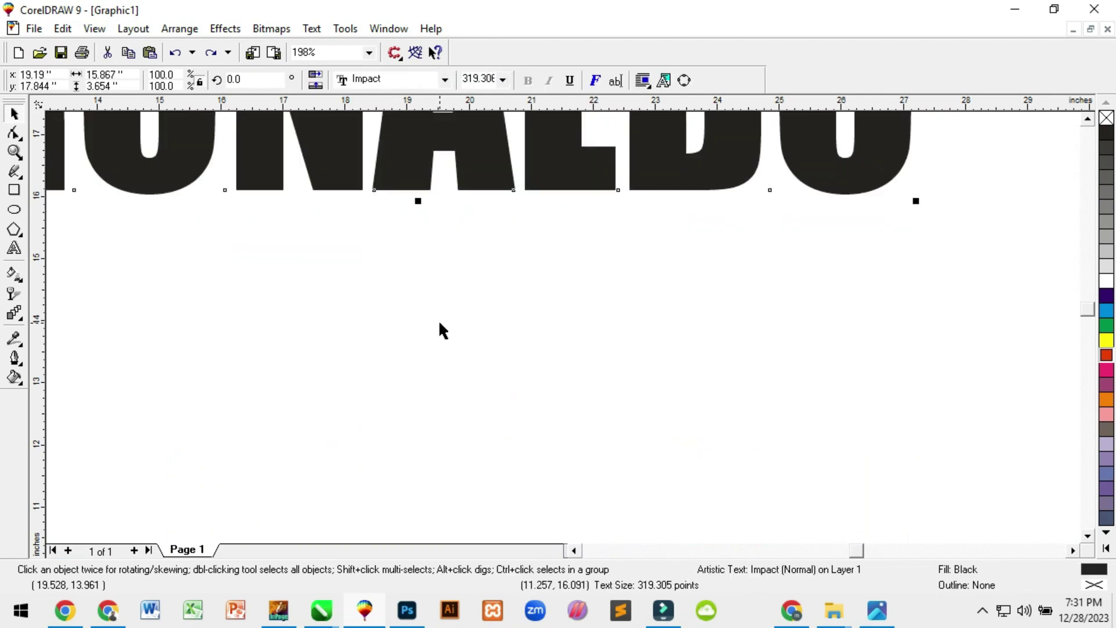
pyautogui.hotkey('ctrl', 'z')
pyautogui.hotkey('ctrl', 'z')
pyautogui.hotkey('ctrl', 'z')
pyautogui.hotkey('ctrl', 'z')
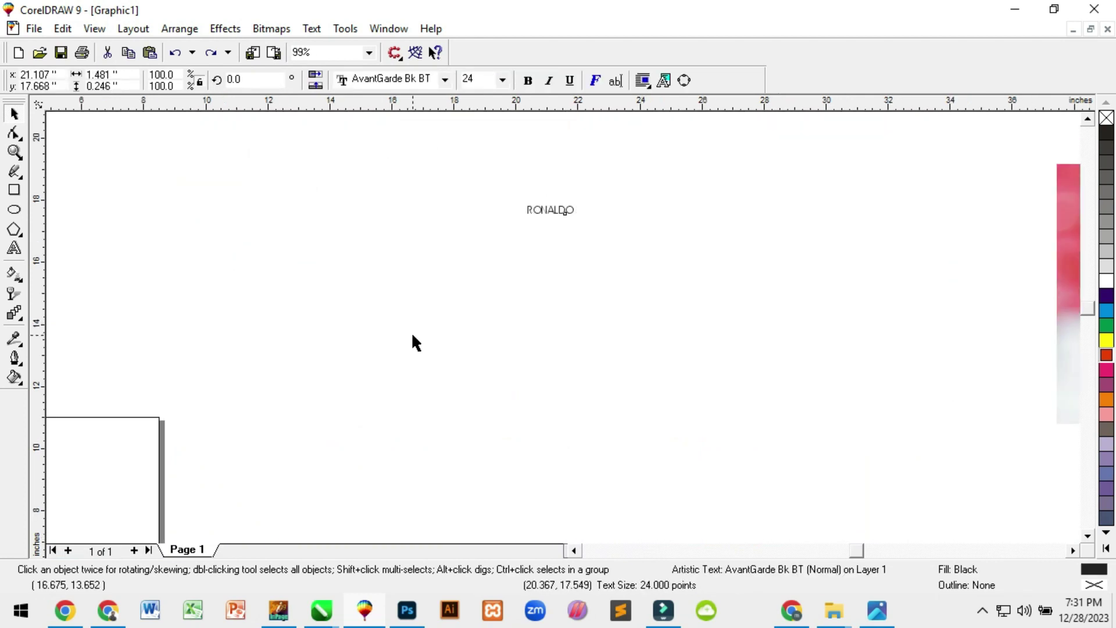
pyautogui.hotkey('ctrl', 'z')
pyautogui.hotkey('ctrl', 'z')
pyautogui.hotkey('ctrl', 'z')
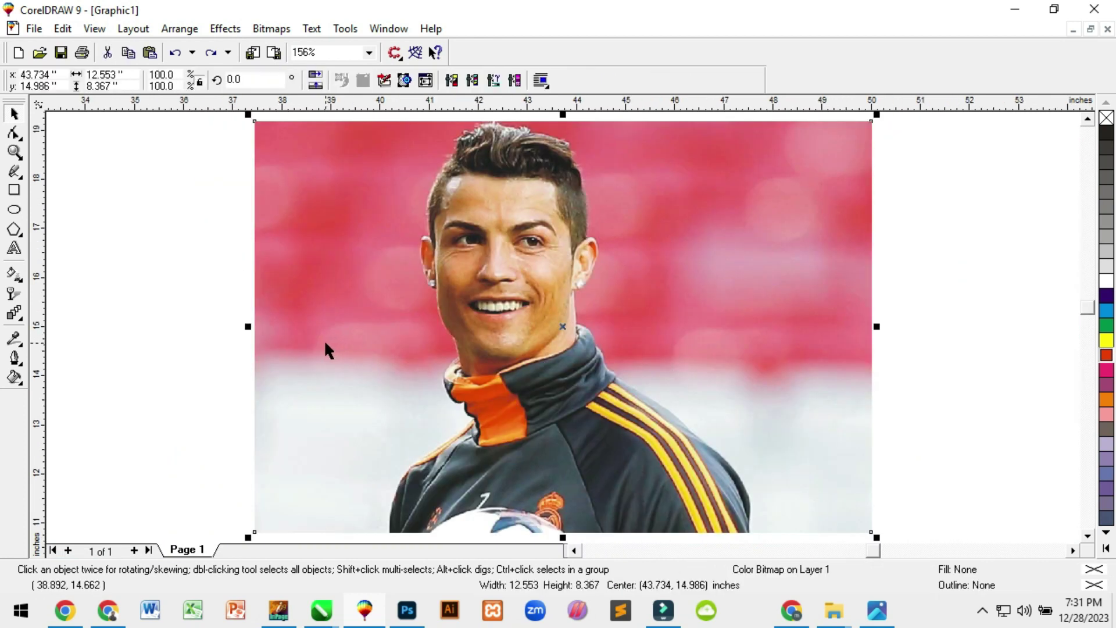
pyautogui.press('Delete')
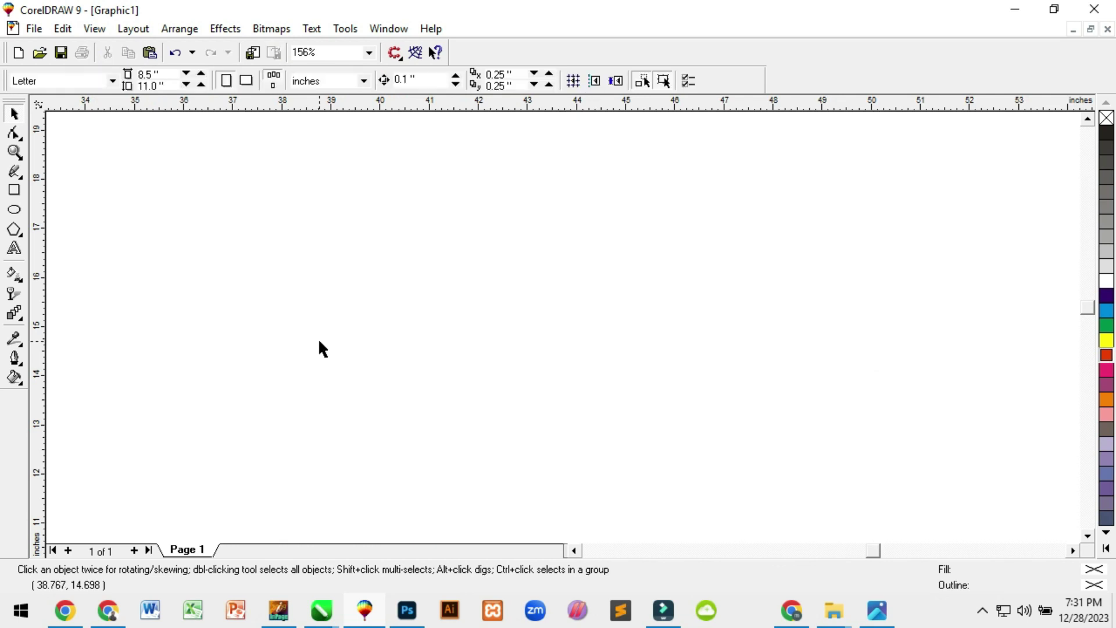
# Switch to the Untitled-1 document in the newer CorelDRAW and place the Ronaldo photo inside the yellow pentagon with PowerClip.
pyautogui.click(315, 617)
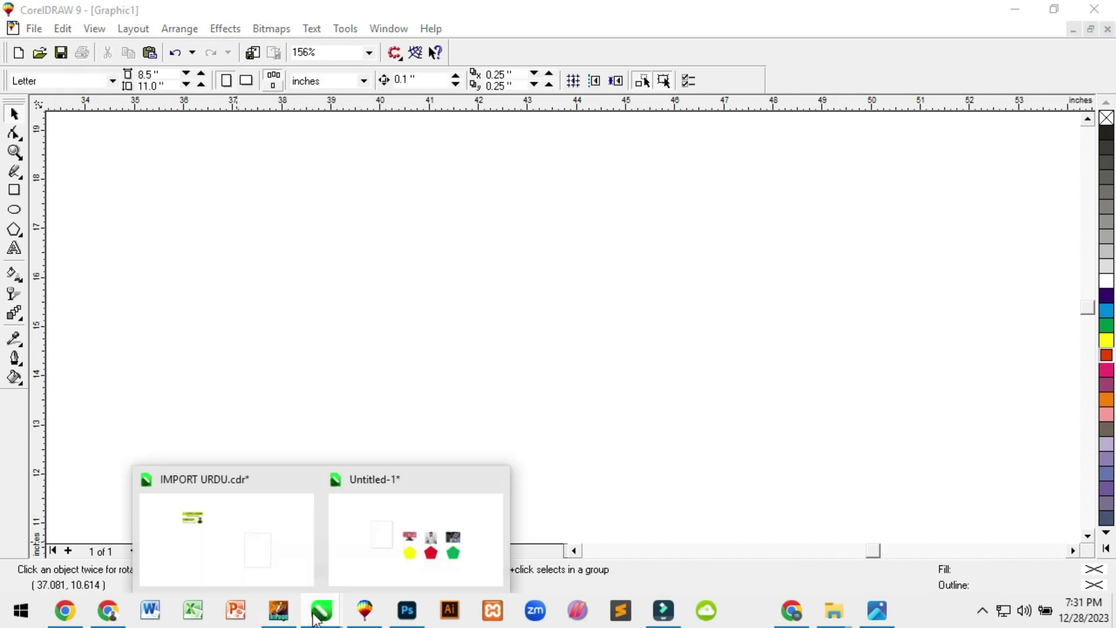
pyautogui.click(361, 571)
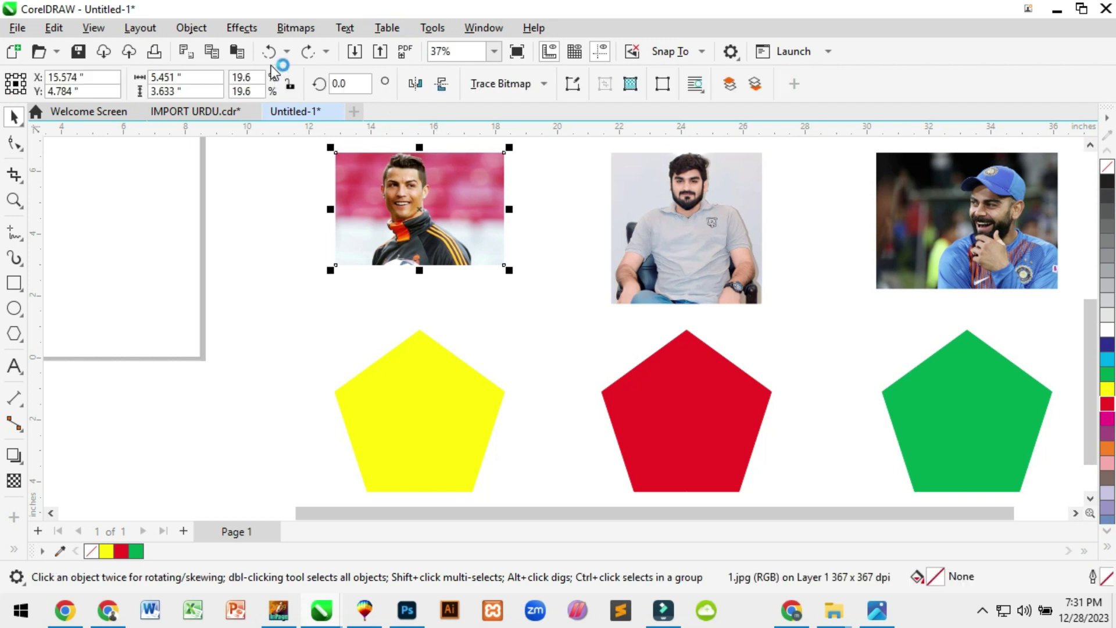
pyautogui.click(245, 30)
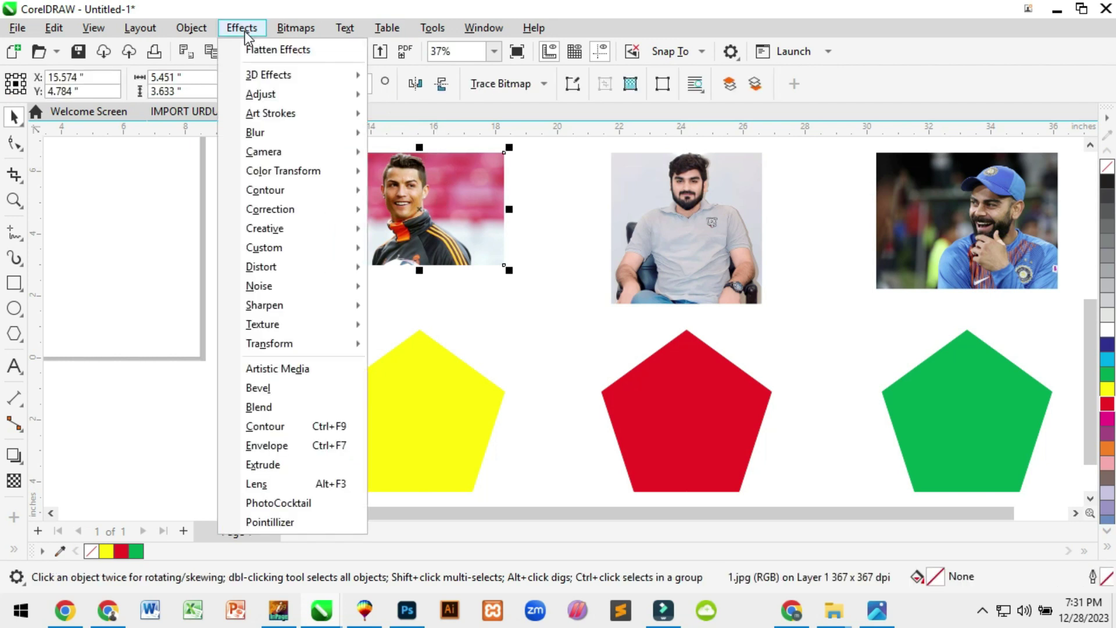
pyautogui.moveTo(316, 30)
pyautogui.click(213, 32)
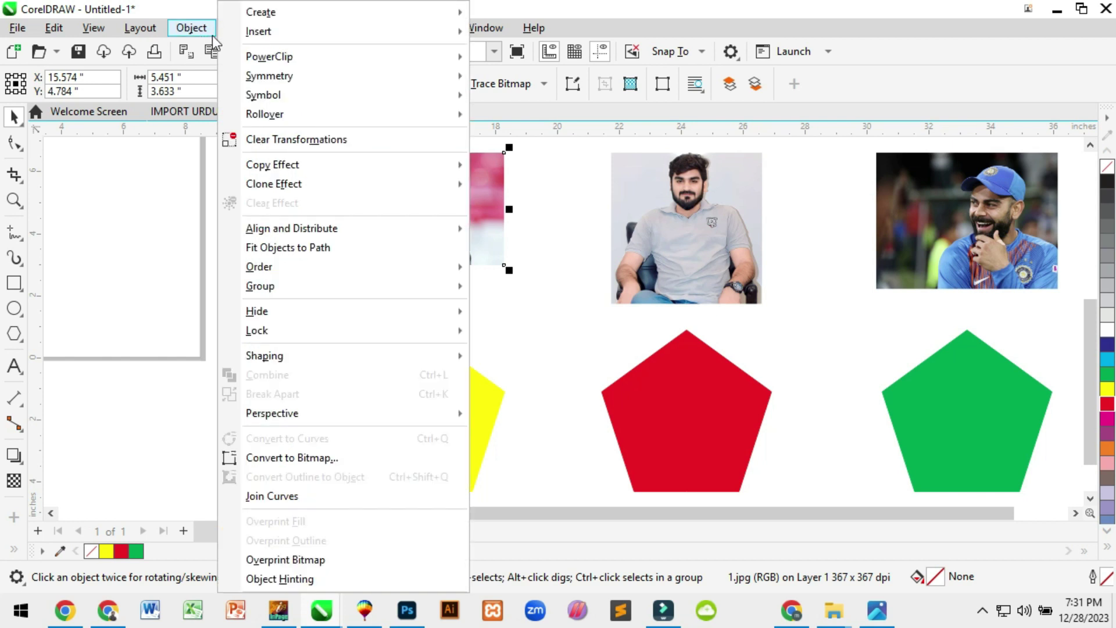
pyautogui.moveTo(283, 51)
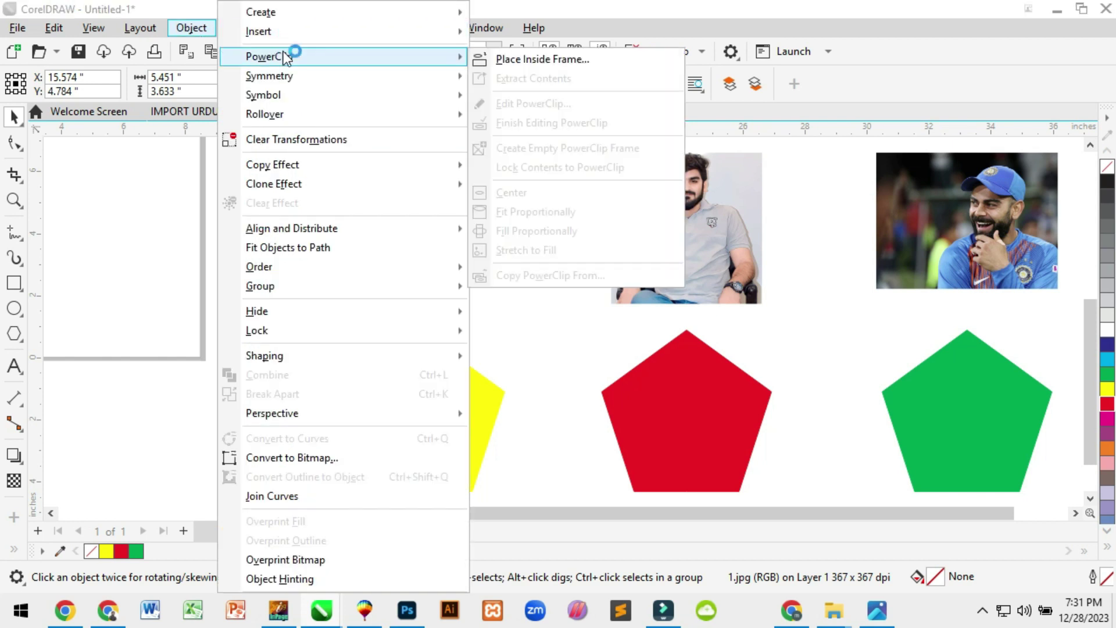
pyautogui.click(538, 58)
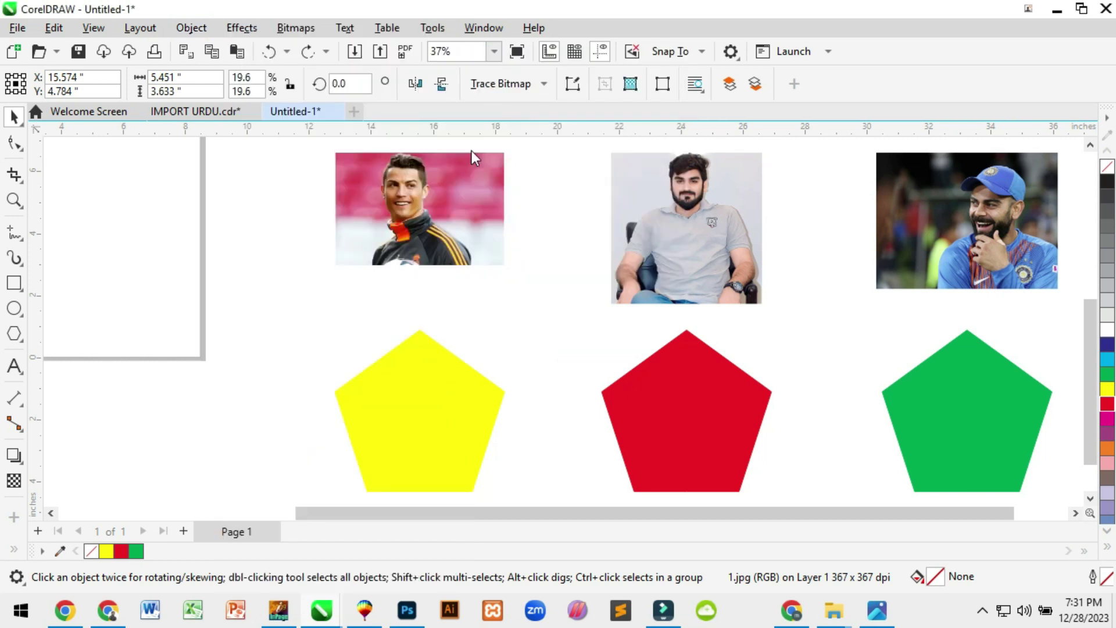
pyautogui.click(412, 428)
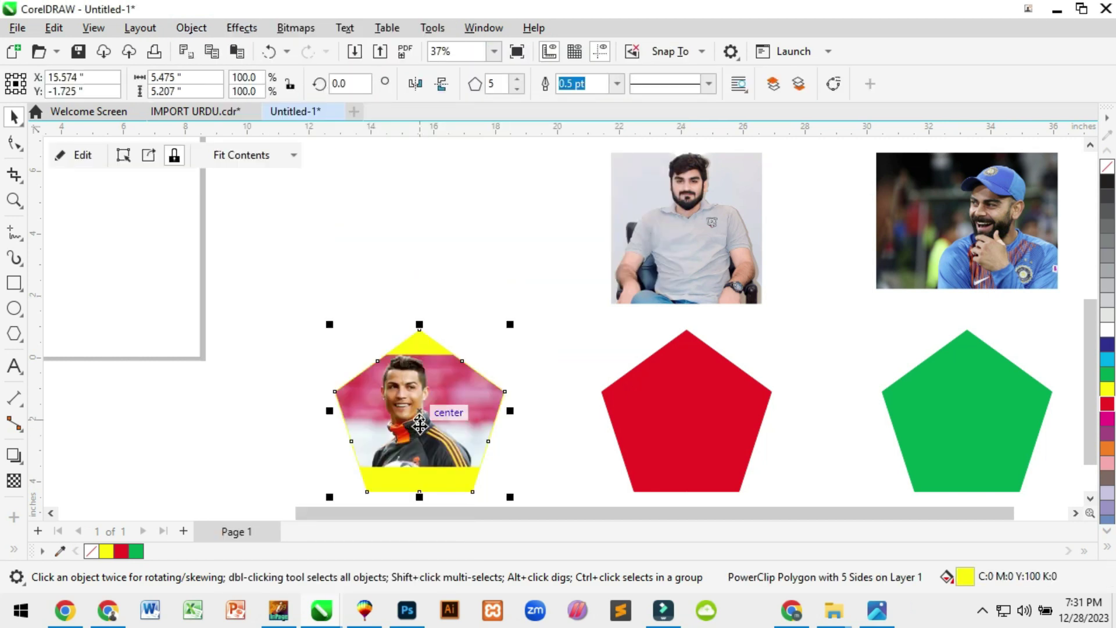
pyautogui.click(455, 233)
# Place the photo of the seated man in the grey shirt inside the red pentagon with PowerClip.
pyautogui.click(689, 268)
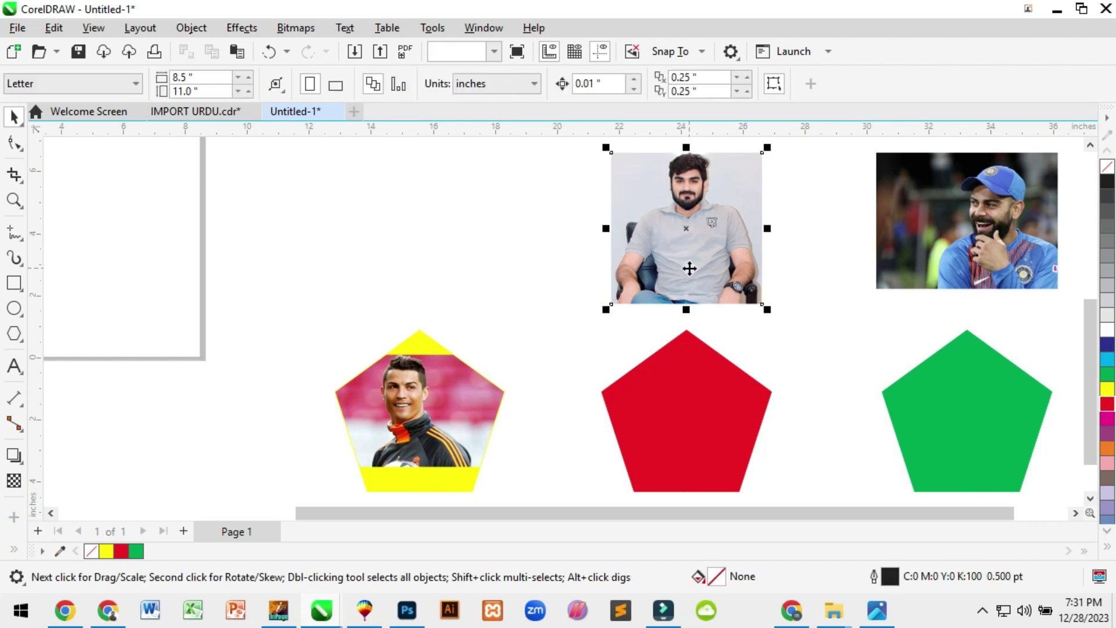
pyautogui.rightClick(689, 269)
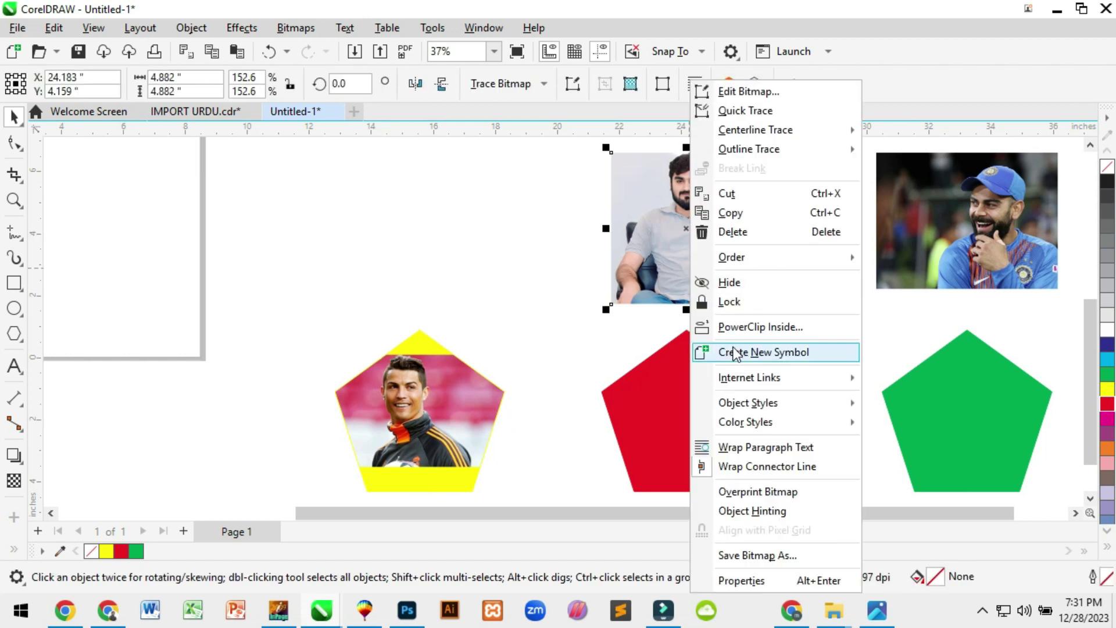
pyautogui.click(760, 327)
pyautogui.click(683, 385)
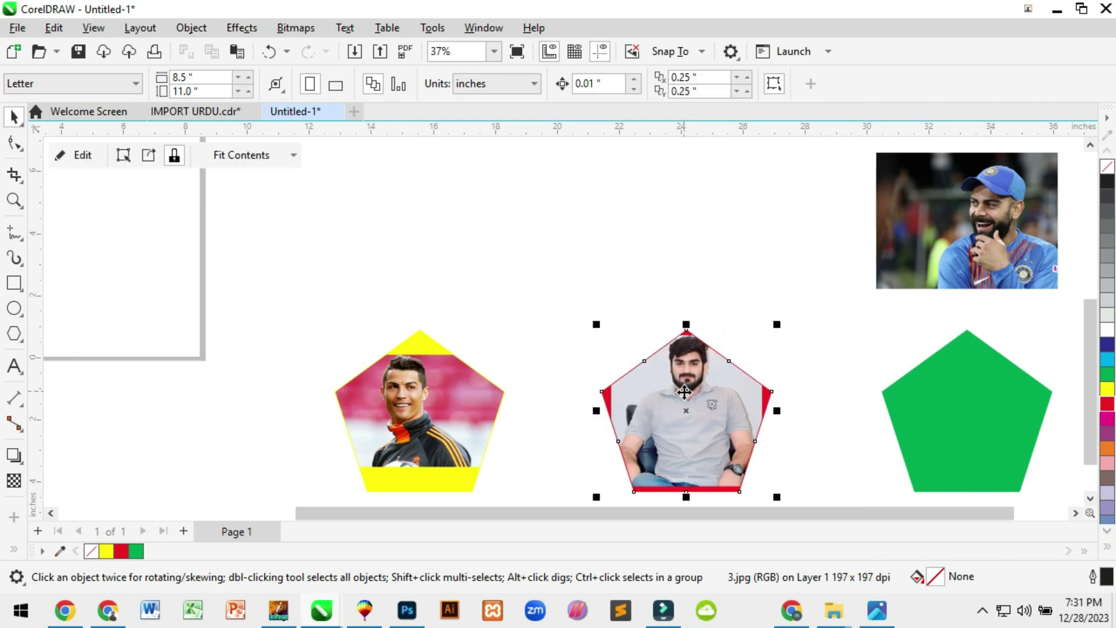
# Place the photo of the man in the blue cap inside the green pentagon with PowerClip.
pyautogui.click(990, 213)
pyautogui.rightClick(989, 211)
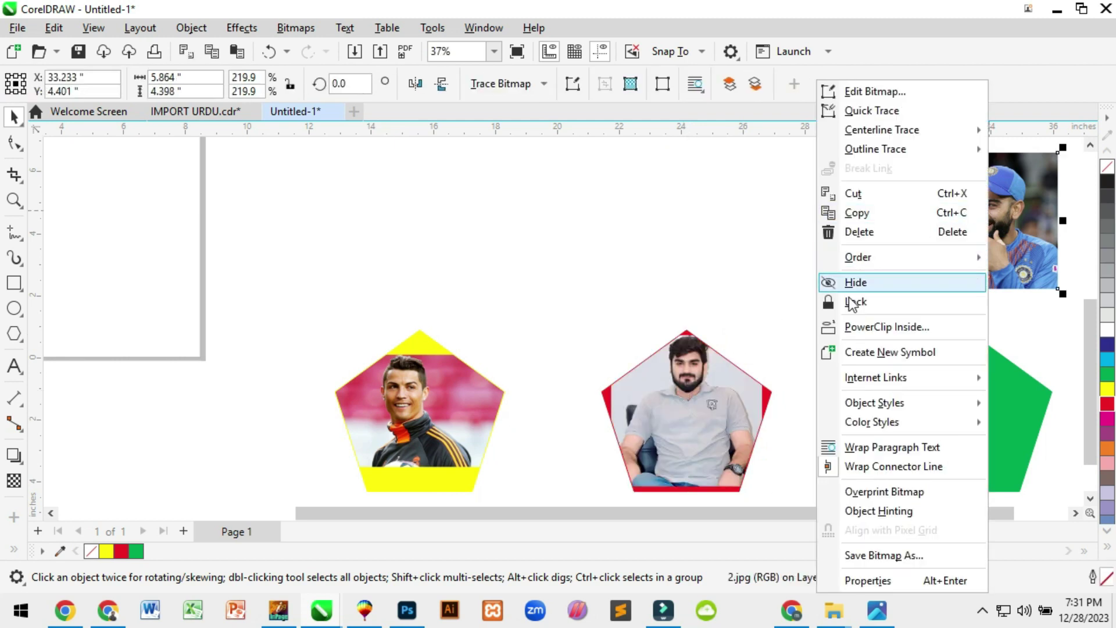
pyautogui.click(887, 327)
pyautogui.click(940, 372)
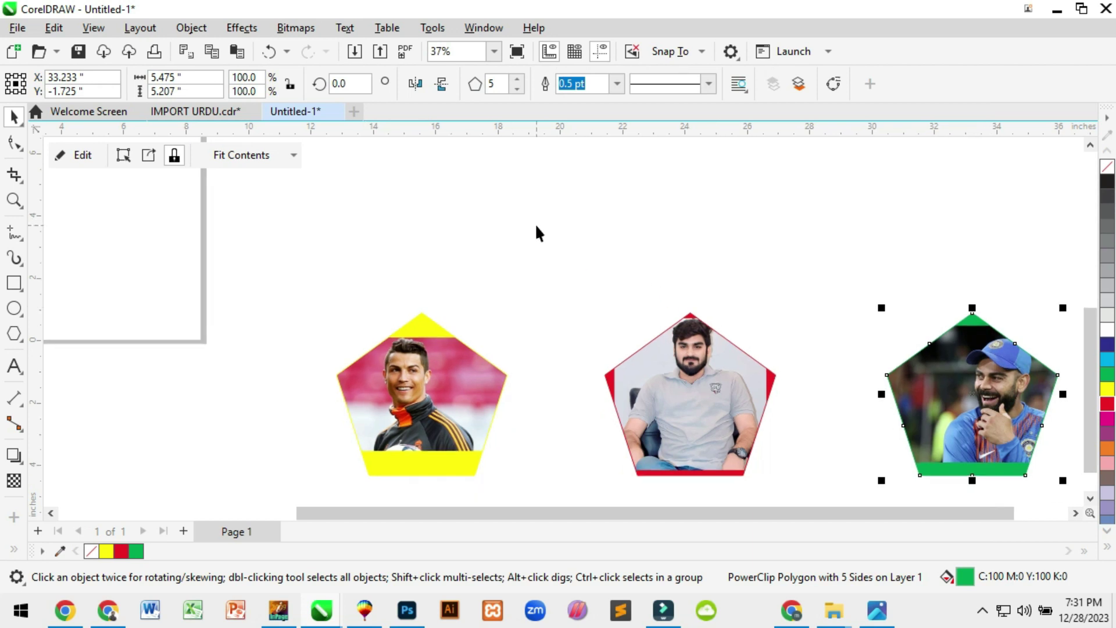
# Edit the red pentagon's PowerClip contents, enlarging the photo to about 7.8 inches square and moving it down so it covers the frame.
pyautogui.click(678, 398)
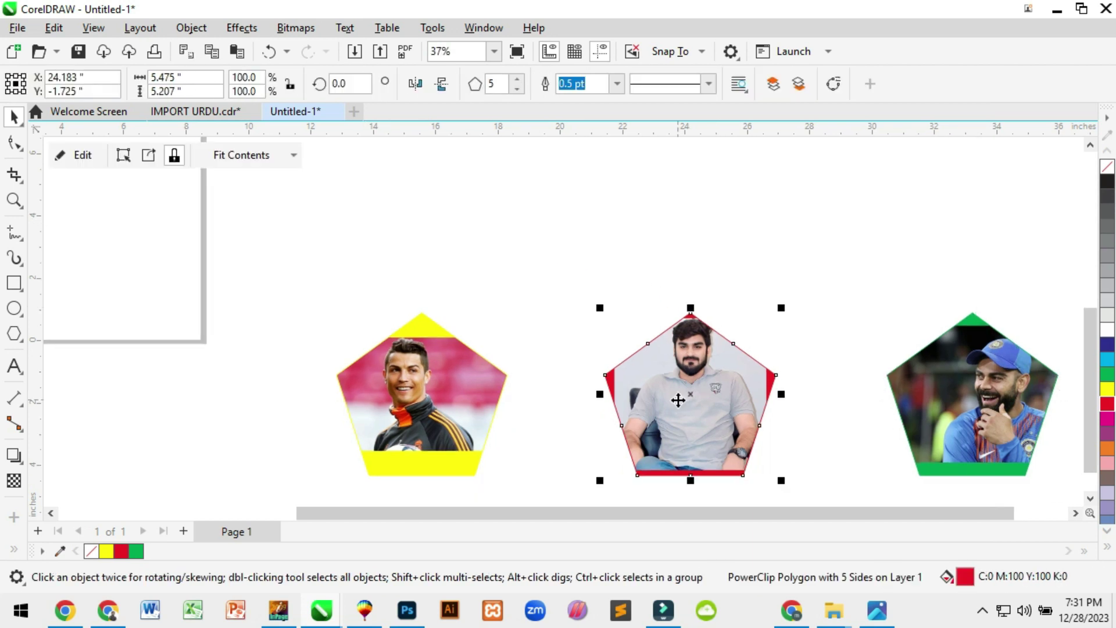
pyautogui.rightClick(678, 399)
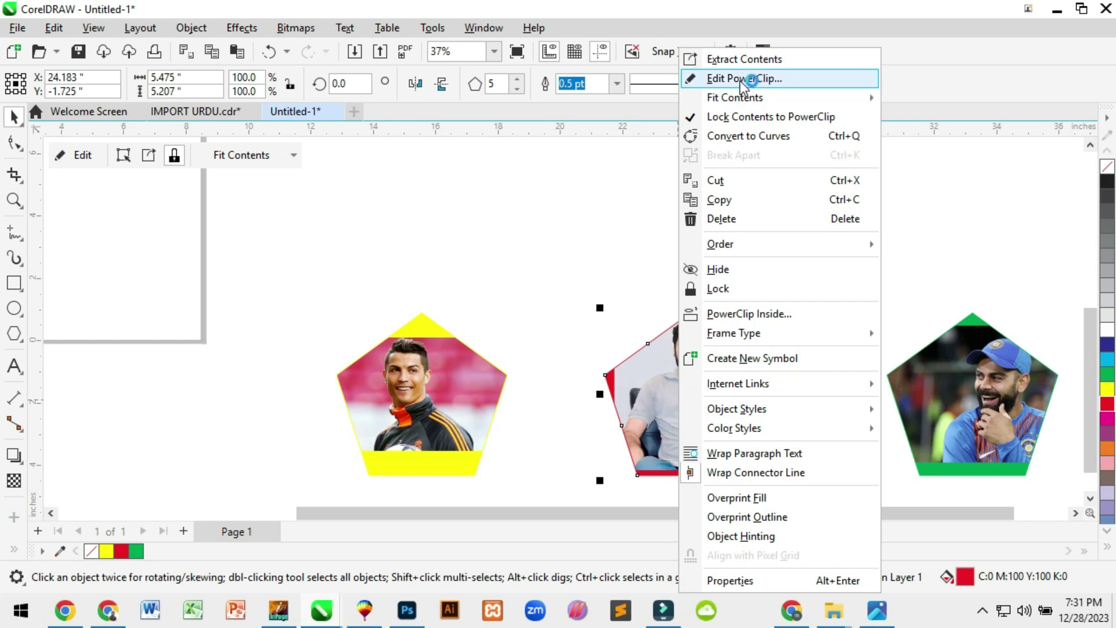
pyautogui.click(769, 313)
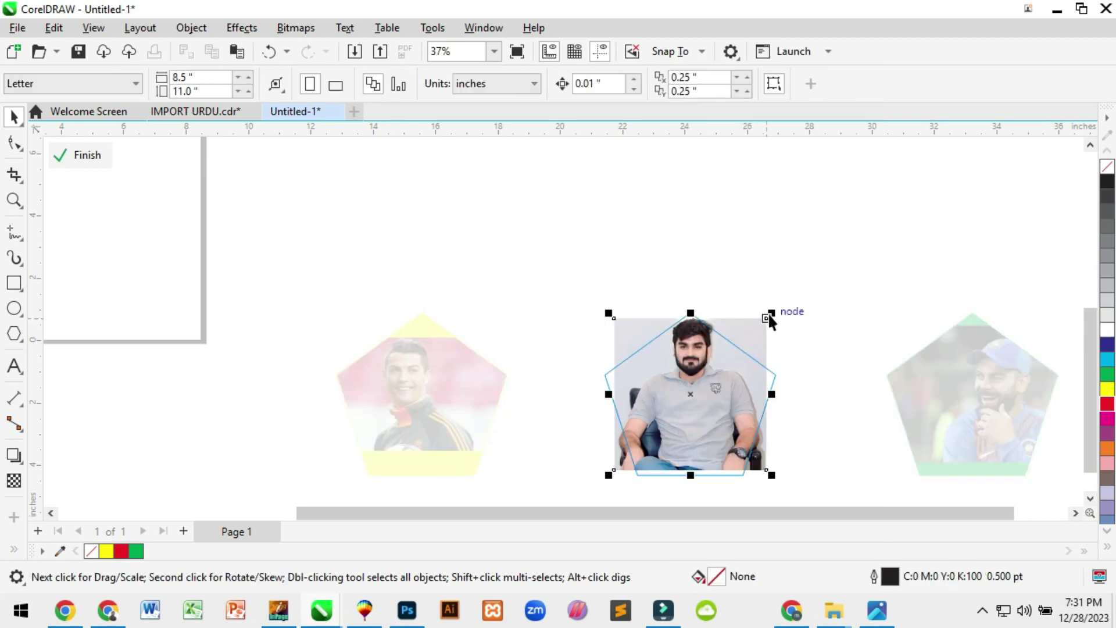
pyautogui.moveTo(772, 314); pyautogui.dragTo(821, 265)
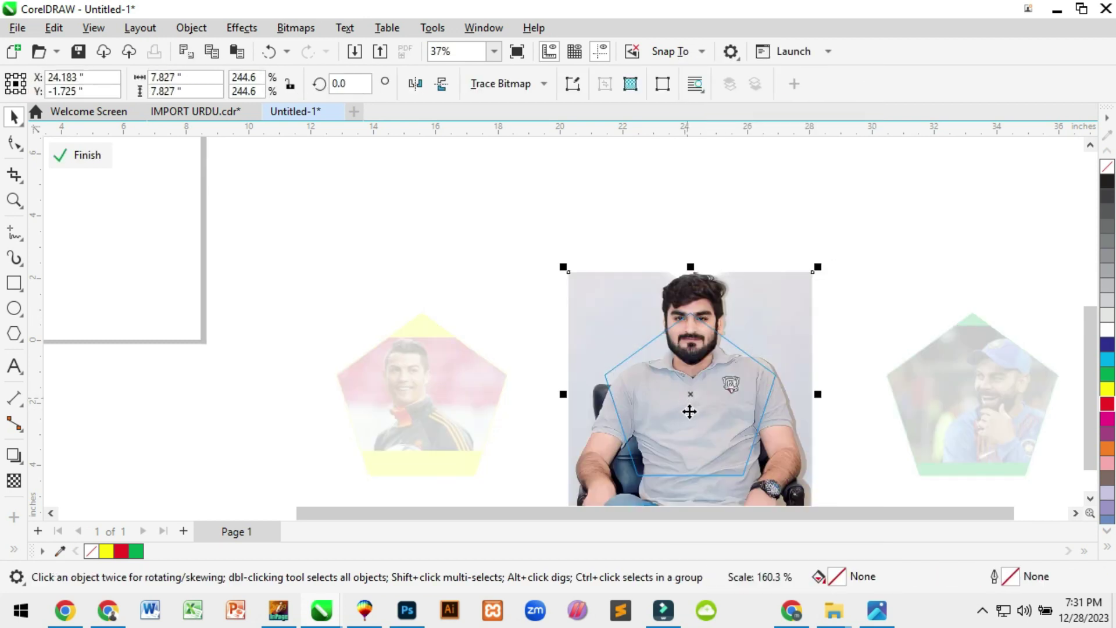
pyautogui.moveTo(690, 411); pyautogui.dragTo(689, 446)
pyautogui.moveTo(698, 395); pyautogui.dragTo(701, 412)
pyautogui.rightClick(701, 412)
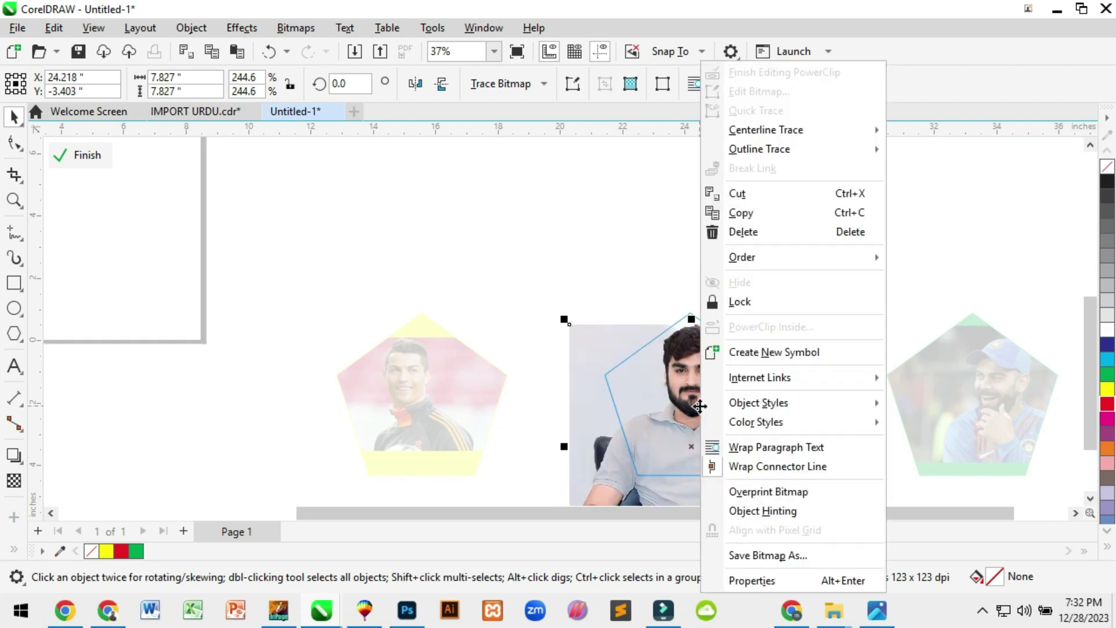
pyautogui.press('Escape')
pyautogui.hotkey('ctrl', 'z')
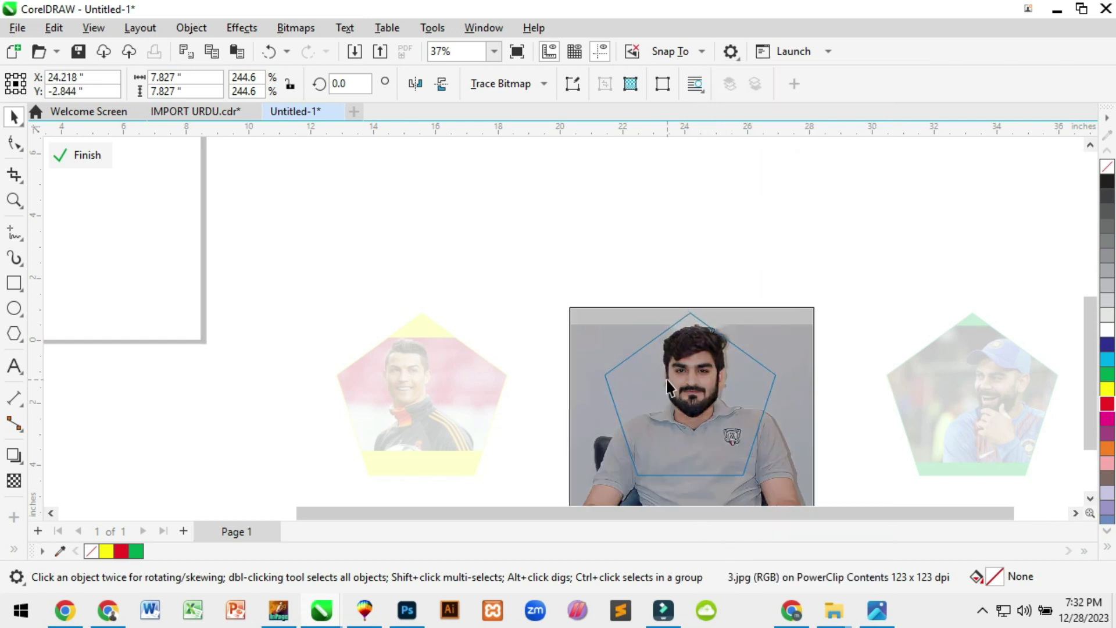
# Finish editing the red pentagon's PowerClip contents and set the pentagon's outline to white.
pyautogui.rightClick(667, 379)
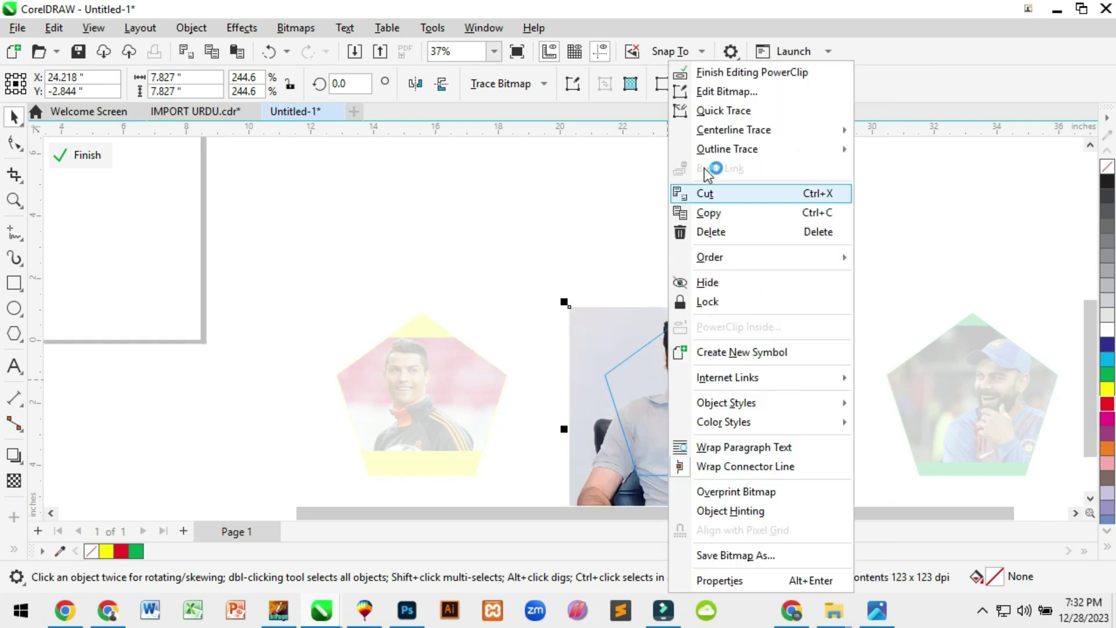
pyautogui.click(713, 72)
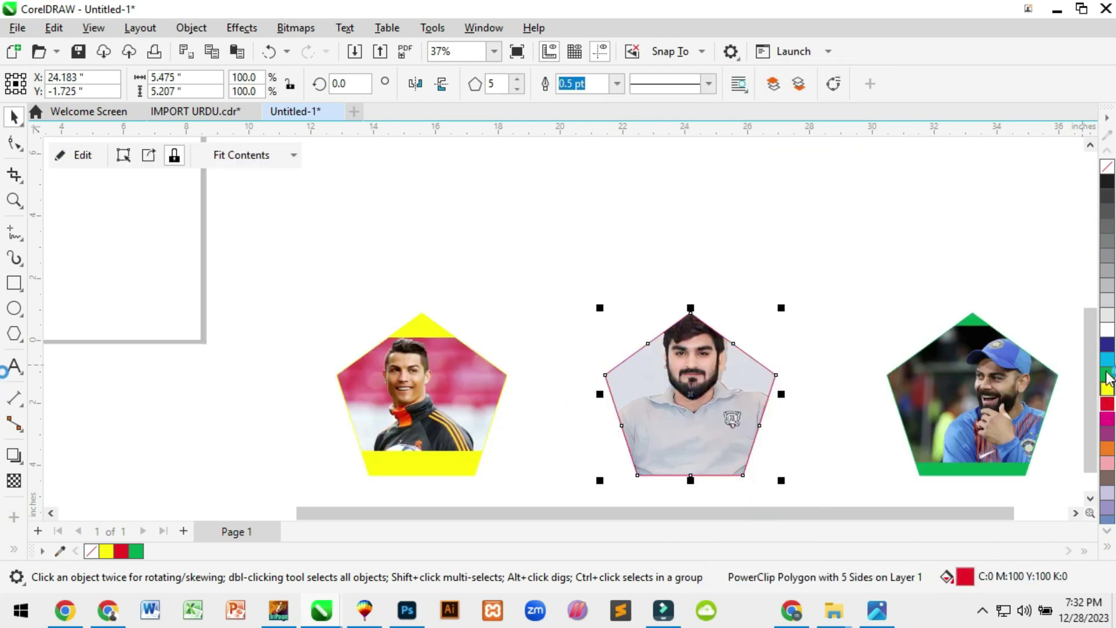
pyautogui.rightClick(1106, 332)
pyautogui.click(536, 278)
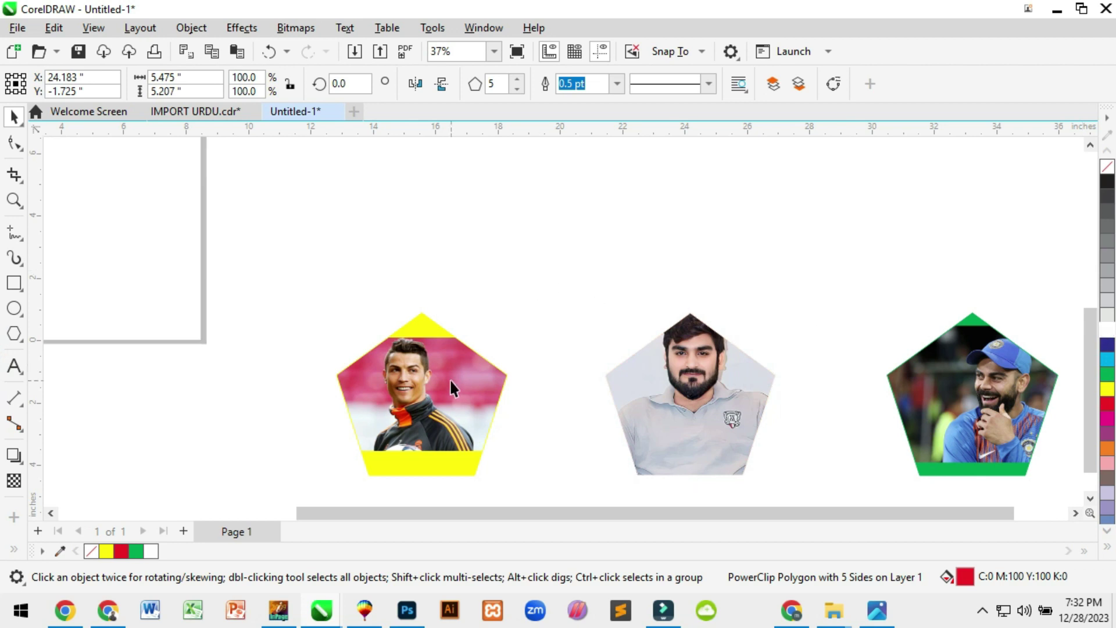
# Review the PowerClip commands available for the yellow pentagon and for the middle pentagon.
pyautogui.click(448, 379)
pyautogui.click(192, 28)
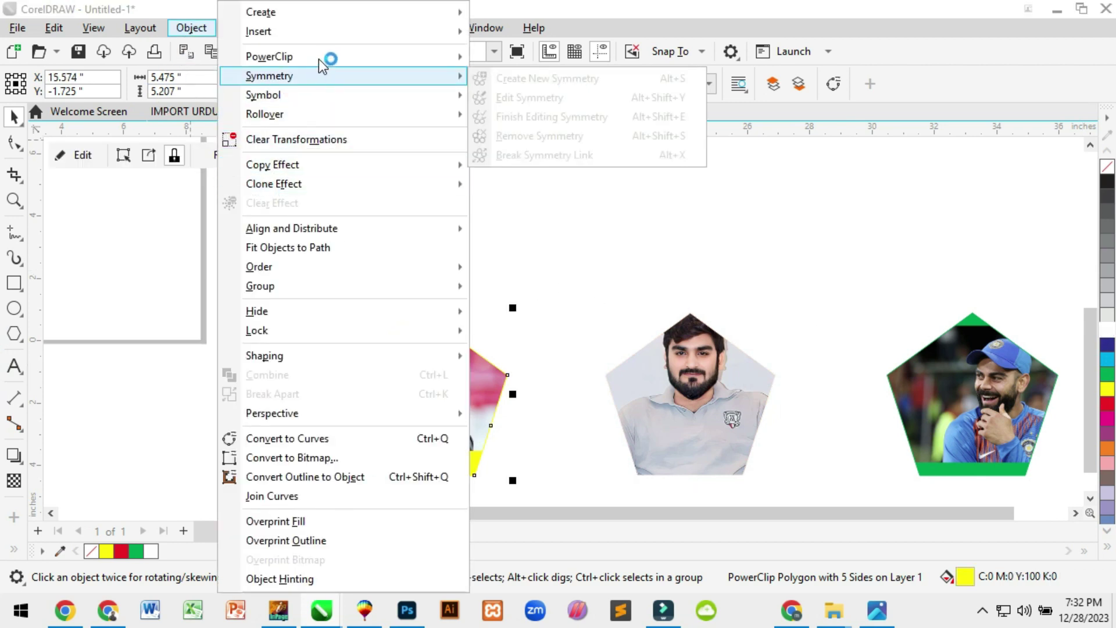
pyautogui.moveTo(451, 57)
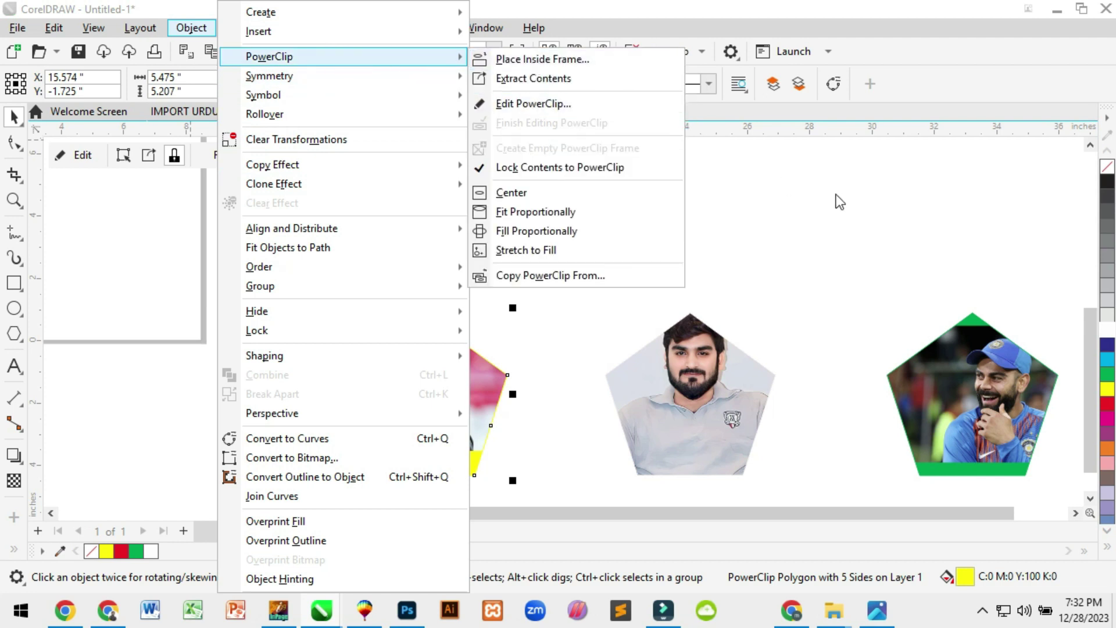
pyautogui.click(727, 372)
pyautogui.click(723, 378)
pyautogui.rightClick(723, 376)
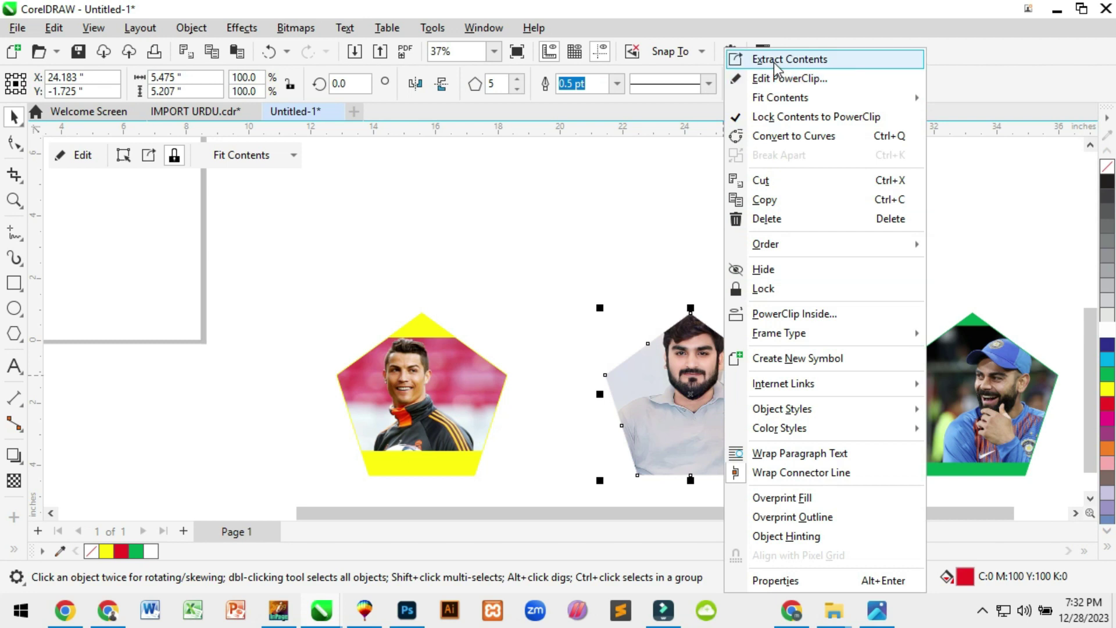
# Edit the yellow pentagon's PowerClip contents, enlarging the photo to about 10.6 by 7.1 inches and shifting it slightly down and right.
pyautogui.click(442, 364)
pyautogui.click(442, 365)
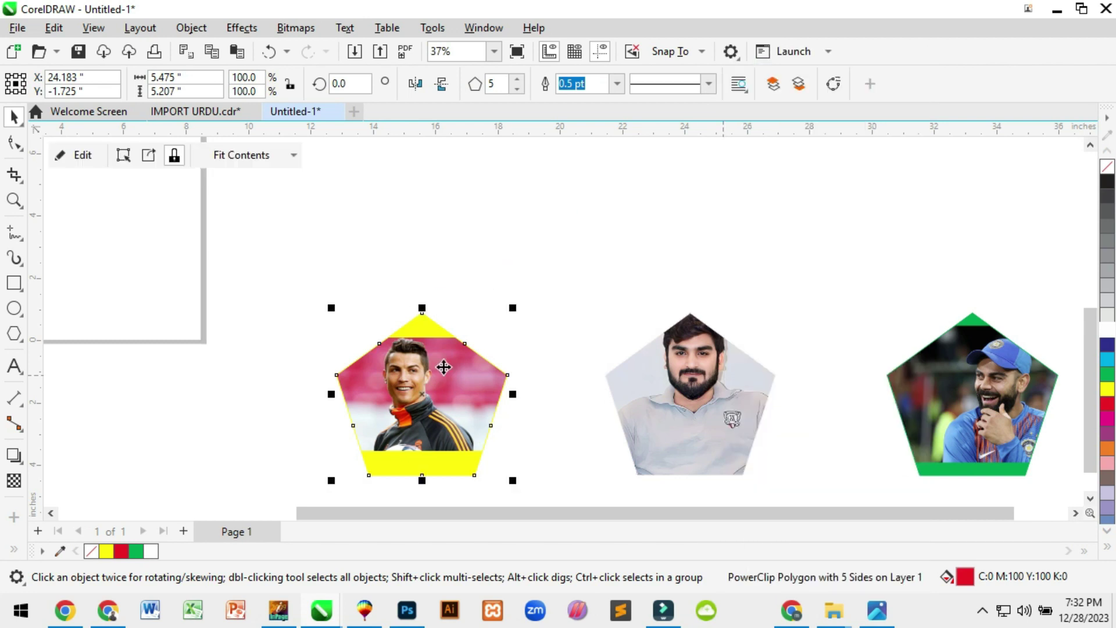
pyautogui.rightClick(443, 367)
pyautogui.click(500, 78)
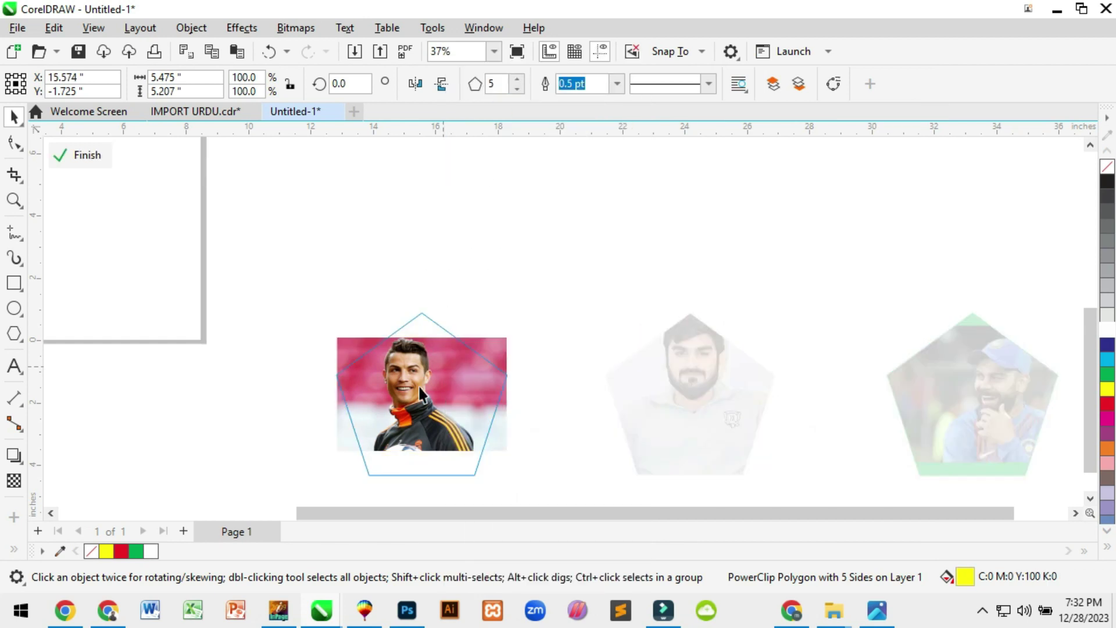
pyautogui.click(505, 343)
pyautogui.moveTo(510, 327); pyautogui.dragTo(593, 278)
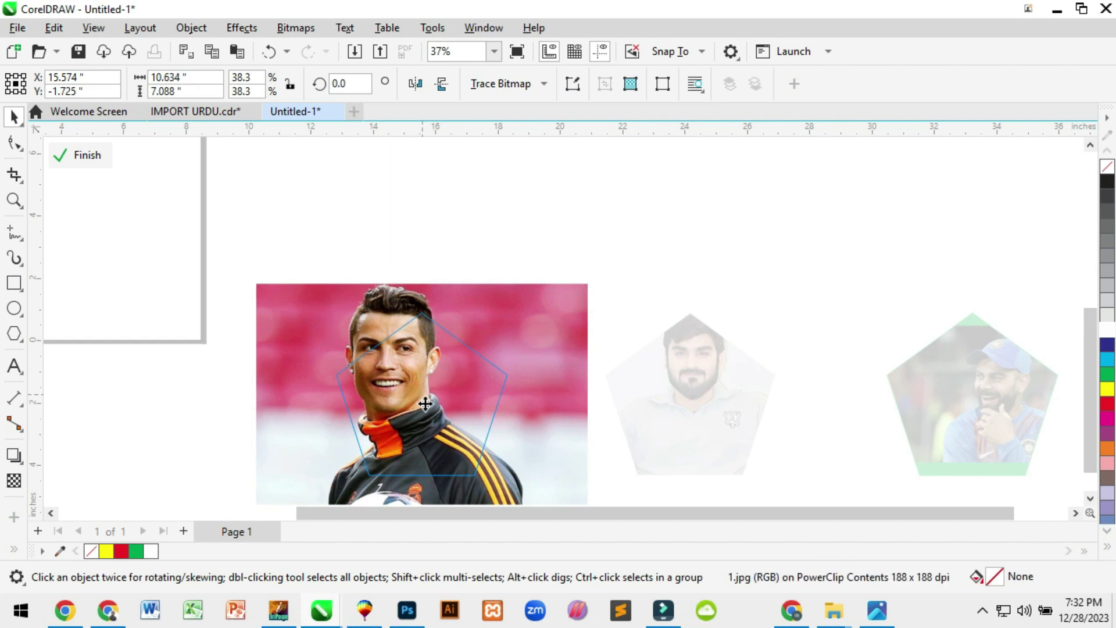
pyautogui.moveTo(423, 394); pyautogui.dragTo(443, 411)
pyautogui.rightClick(420, 398)
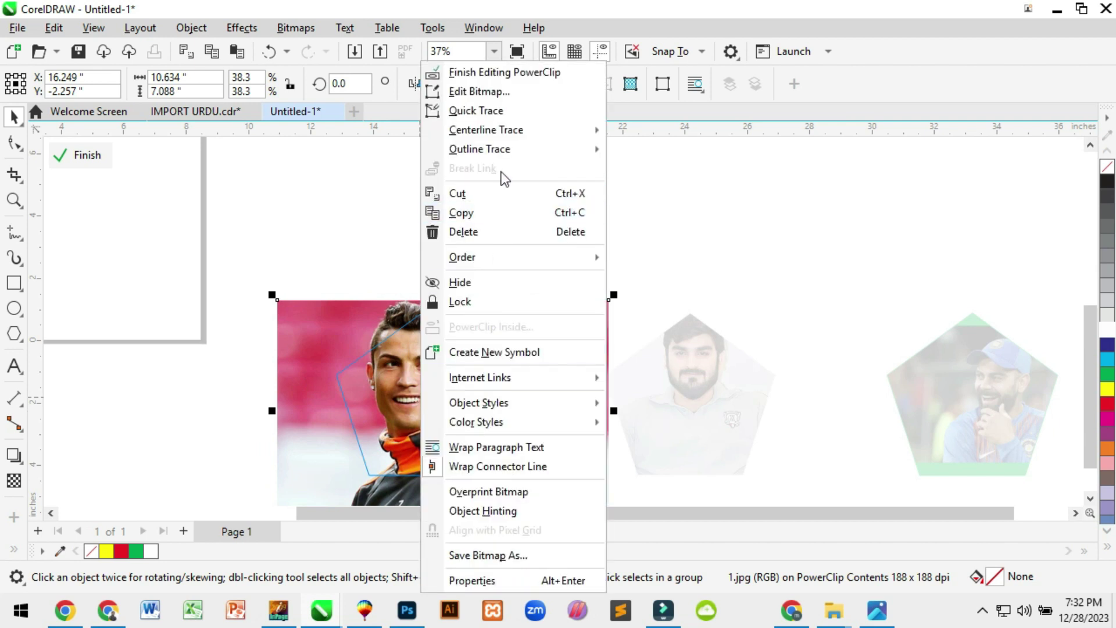
pyautogui.click(494, 74)
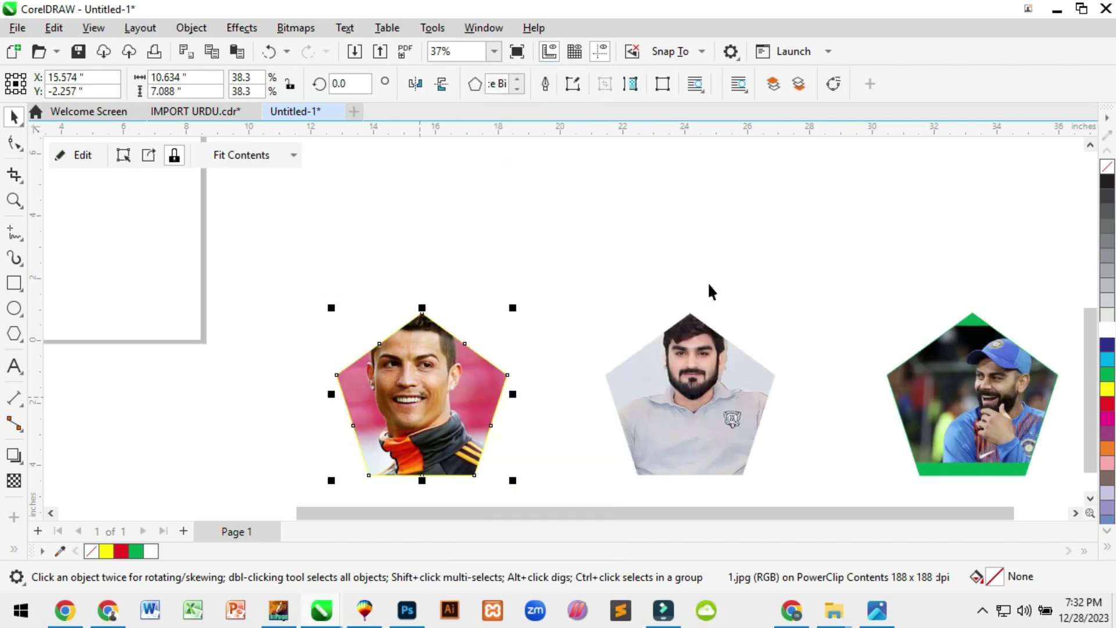
# Delete all objects and draw a rectangle about 24.6 by 9 inches with a yellow fill and outline.
pyautogui.hotkey('ctrl', 'a')
pyautogui.press('Delete')
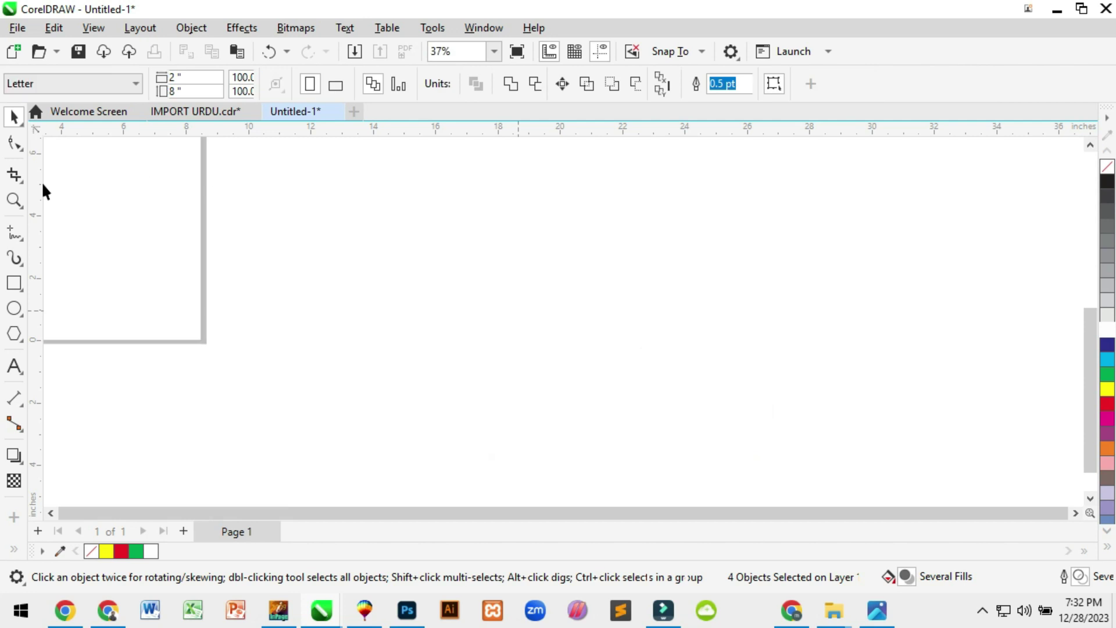
pyautogui.moveTo(183, 202); pyautogui.dragTo(948, 384)
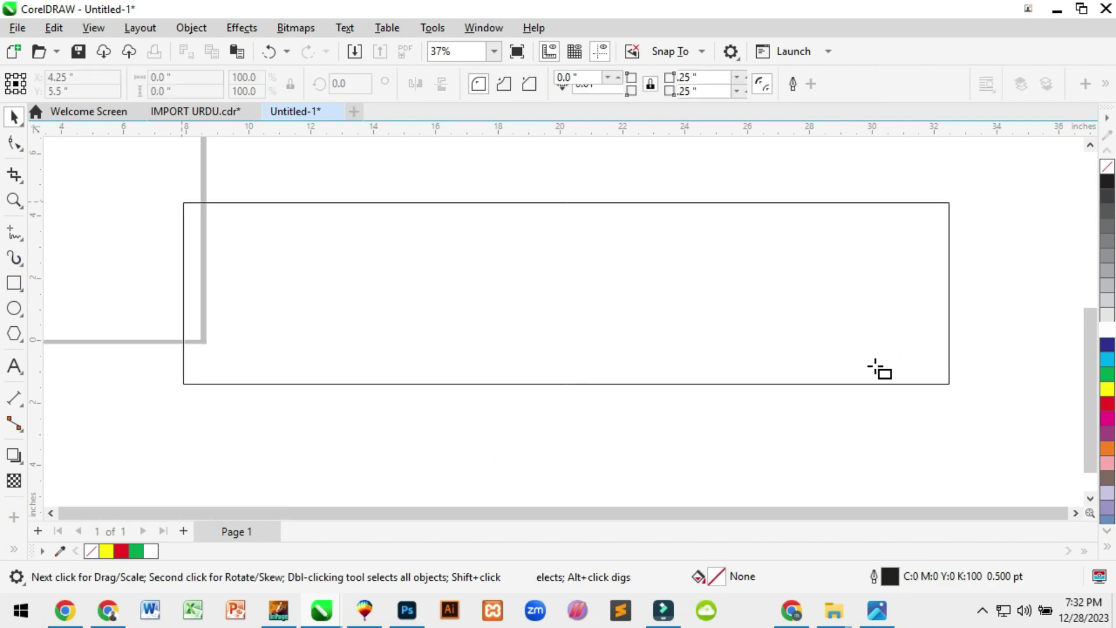
pyautogui.click(1107, 388)
pyautogui.moveTo(566, 390); pyautogui.dragTo(572, 488)
pyautogui.click(789, 395)
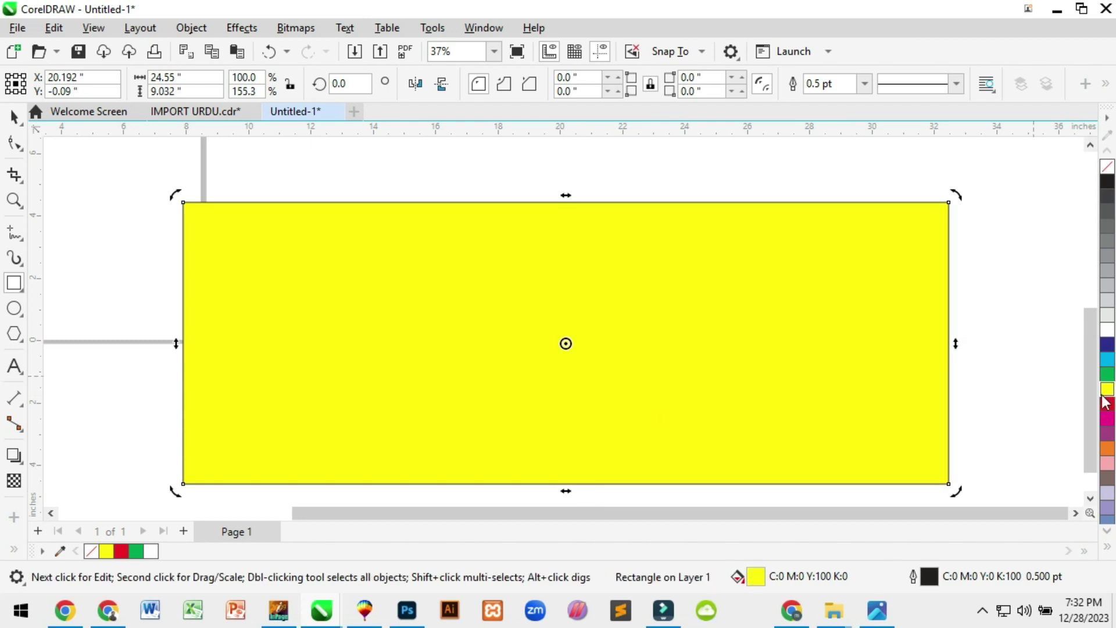
# Draw a white circle about 9.8 inches wide over the yellow rectangle's left end and PowerClip it inside the rectangle.
pyautogui.scroll(1, 478, 239)
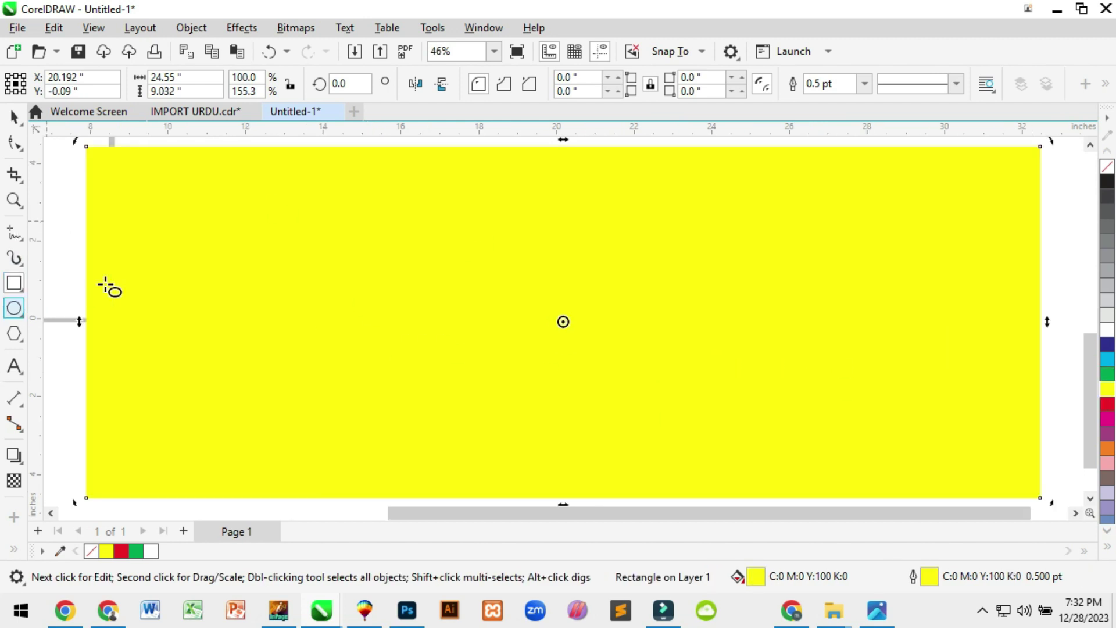
pyautogui.moveTo(70, 168); pyautogui.dragTo(159, 351)
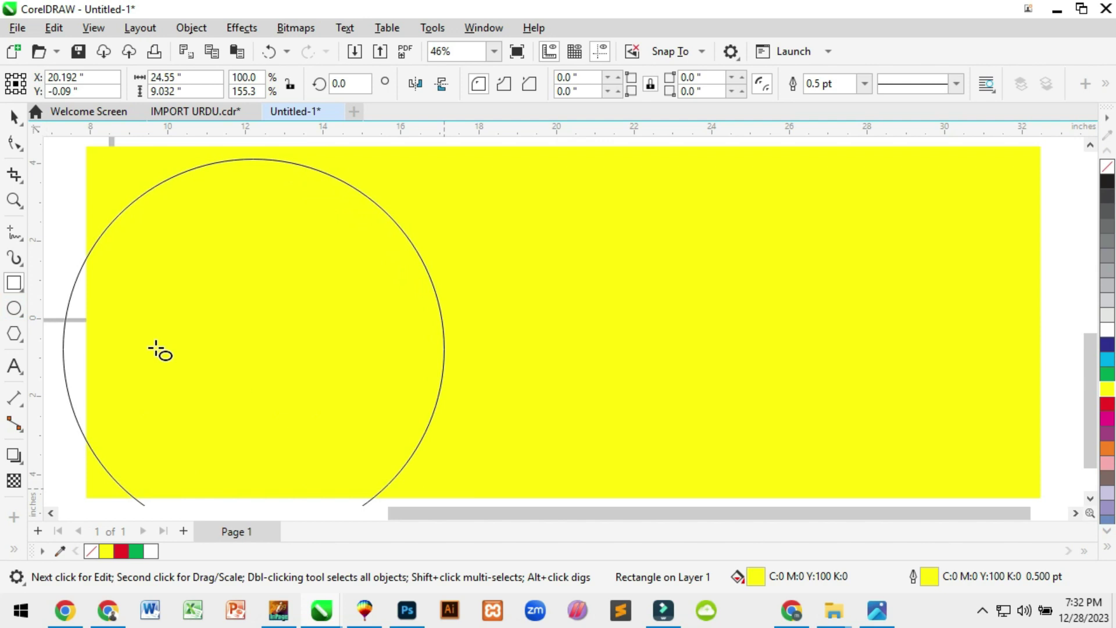
pyautogui.click(1108, 330)
pyautogui.rightClick(1107, 329)
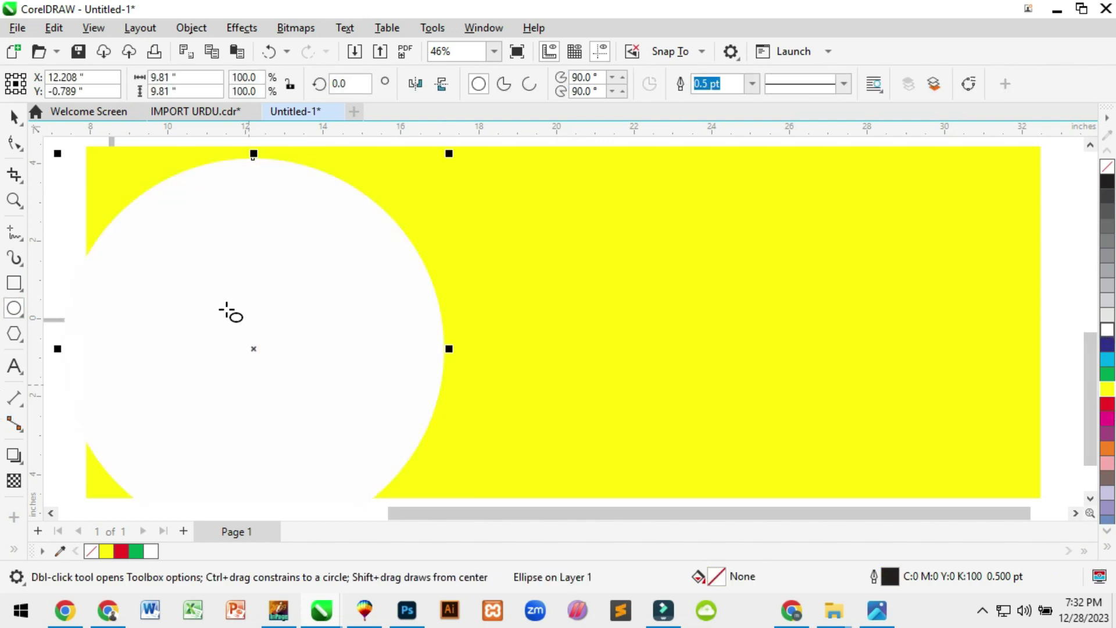
pyautogui.rightClick(212, 250)
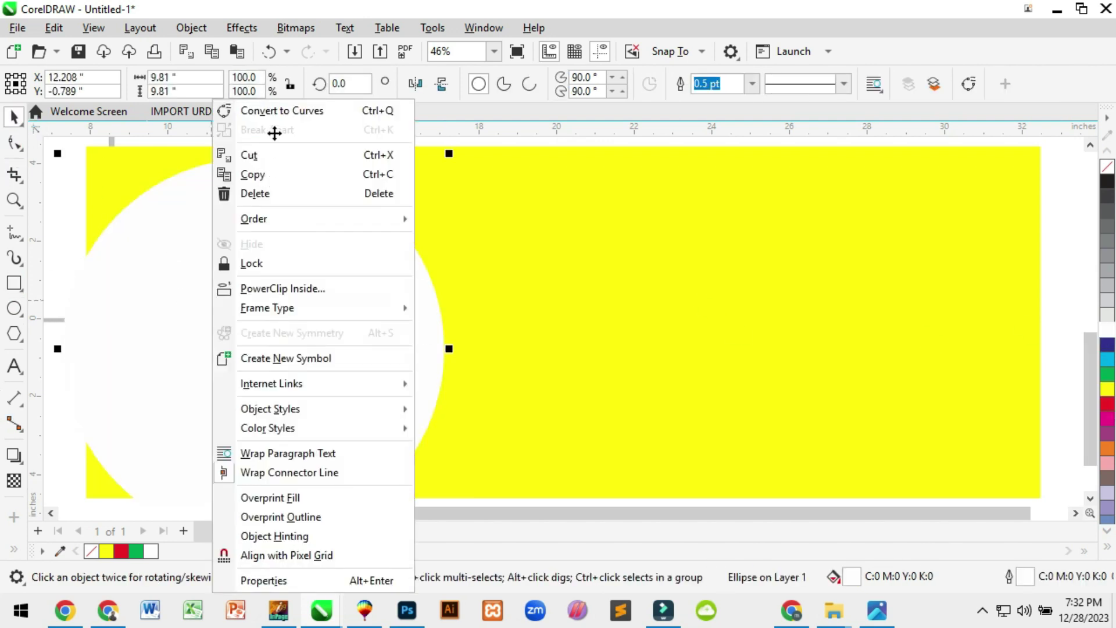
pyautogui.click(351, 289)
pyautogui.click(549, 263)
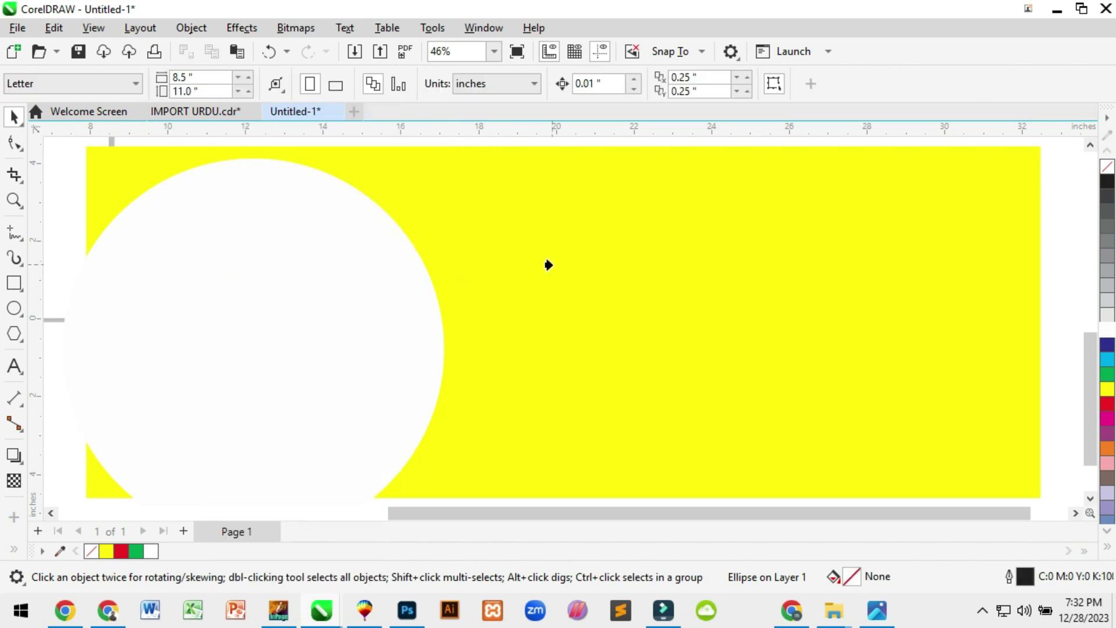
# Edit the rectangle's PowerClip contents, colouring the circle cyan and moving it left so its centre lies near the rectangle's left edge.
pyautogui.rightClick(326, 239)
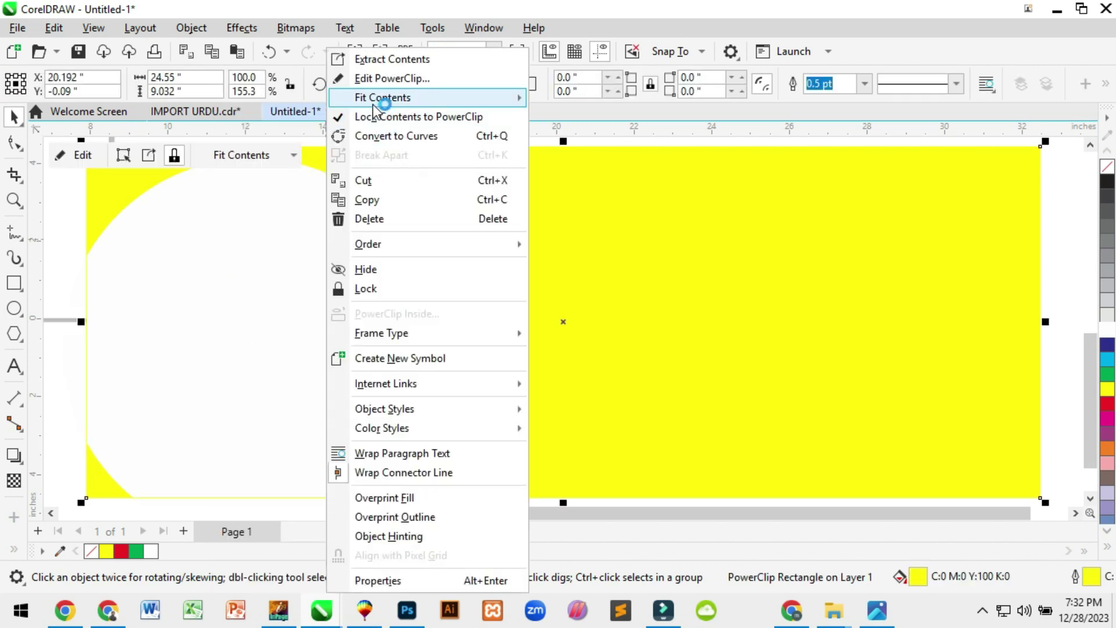
pyautogui.click(406, 79)
pyautogui.moveTo(218, 312); pyautogui.dragTo(122, 284)
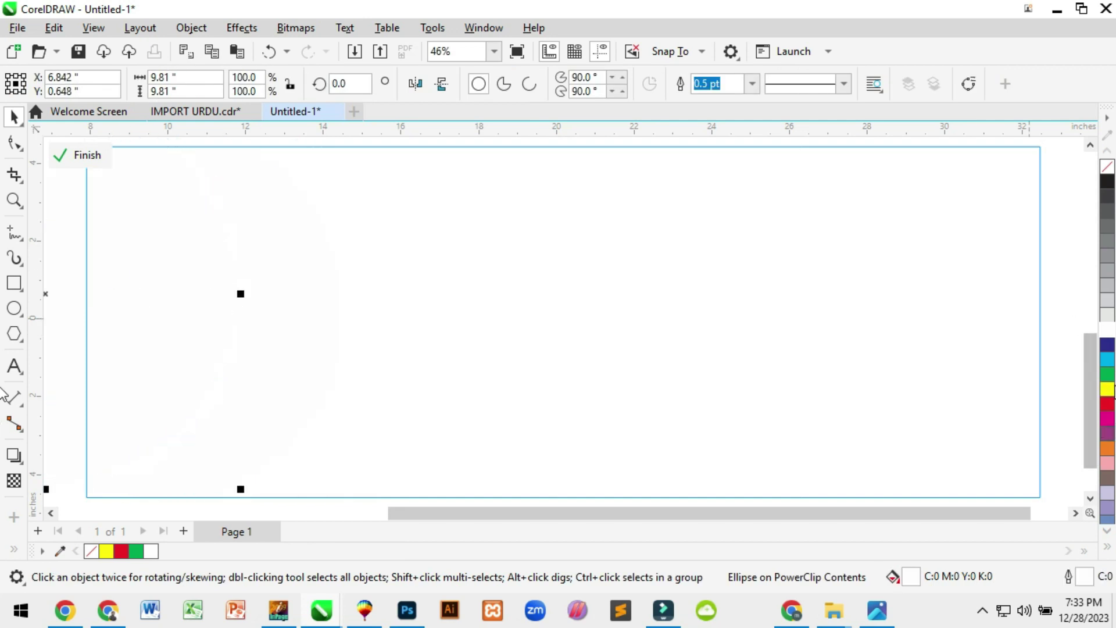
pyautogui.click(1107, 359)
pyautogui.moveTo(162, 299); pyautogui.dragTo(214, 304)
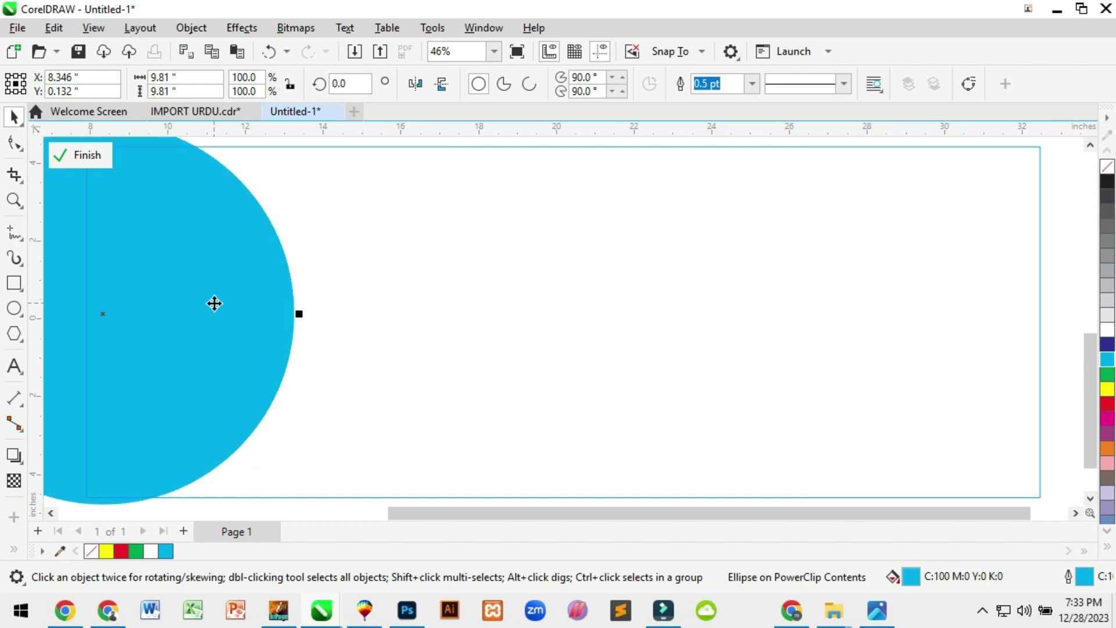
pyautogui.rightClick(216, 314)
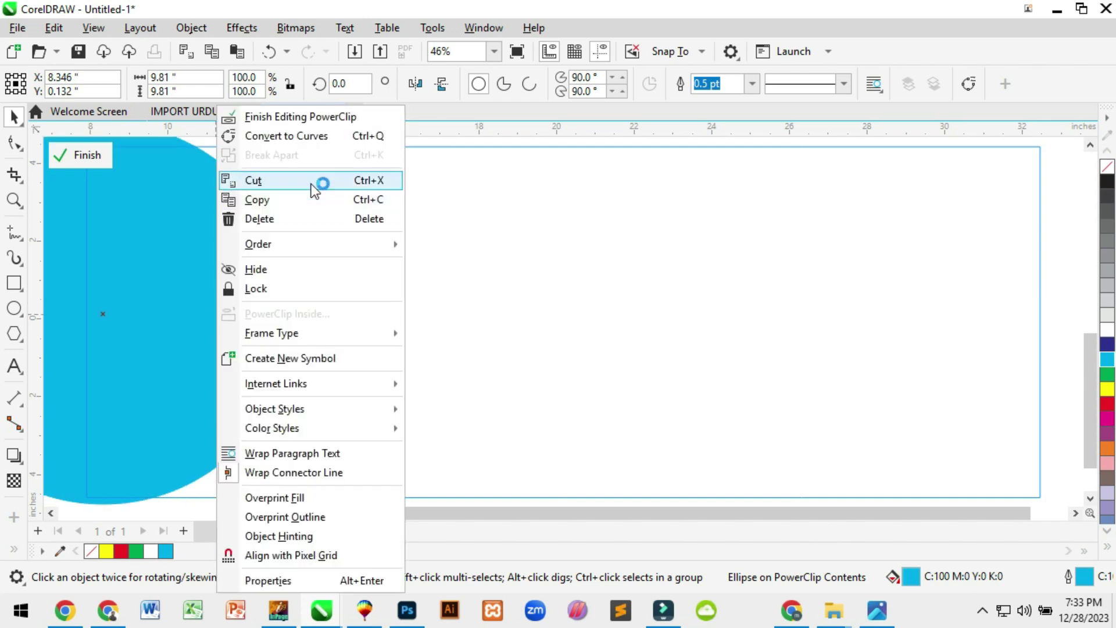
pyautogui.click(319, 116)
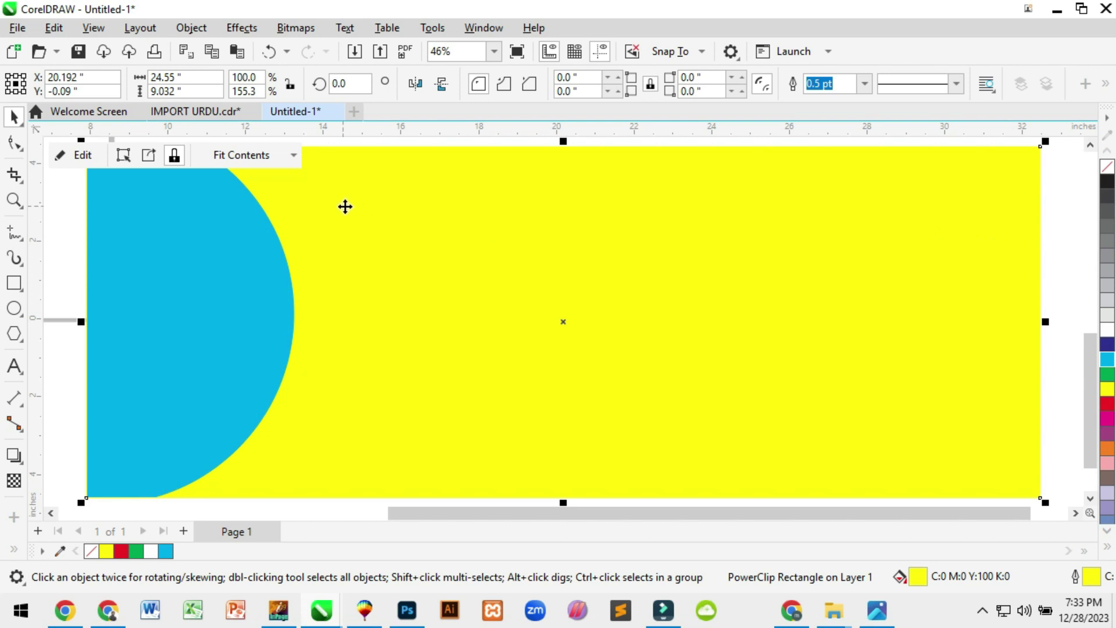
# Draw a red bar about 25.3 by 1.7 inches across the yellow rectangle and PowerClip it inside the rectangle.
pyautogui.click(21, 291)
pyautogui.moveTo(70, 208); pyautogui.dragTo(1054, 273)
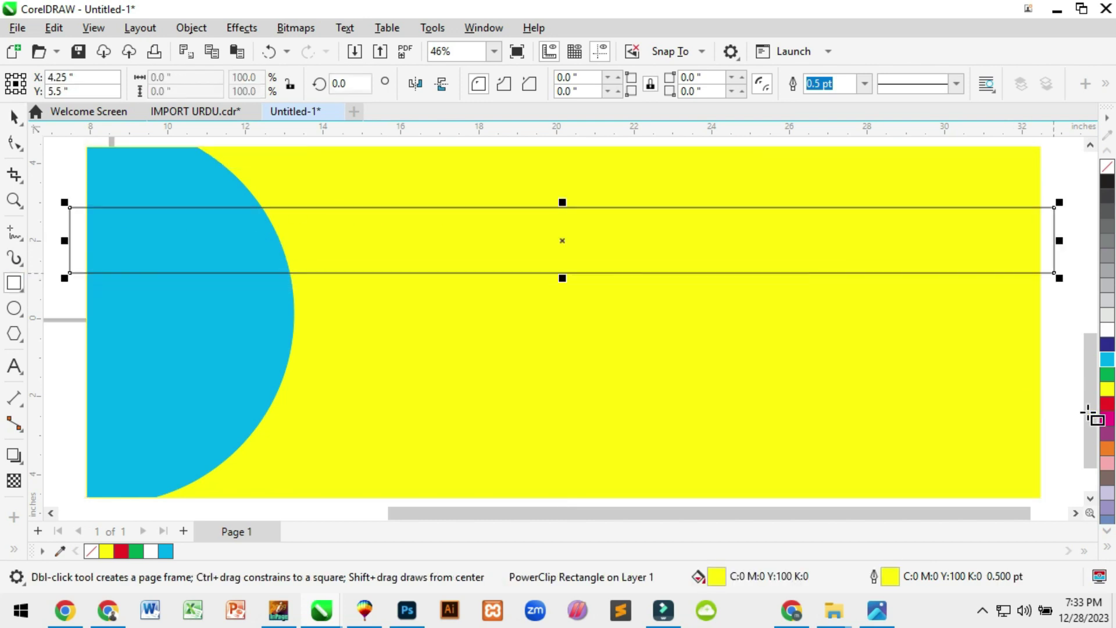
pyautogui.click(1107, 403)
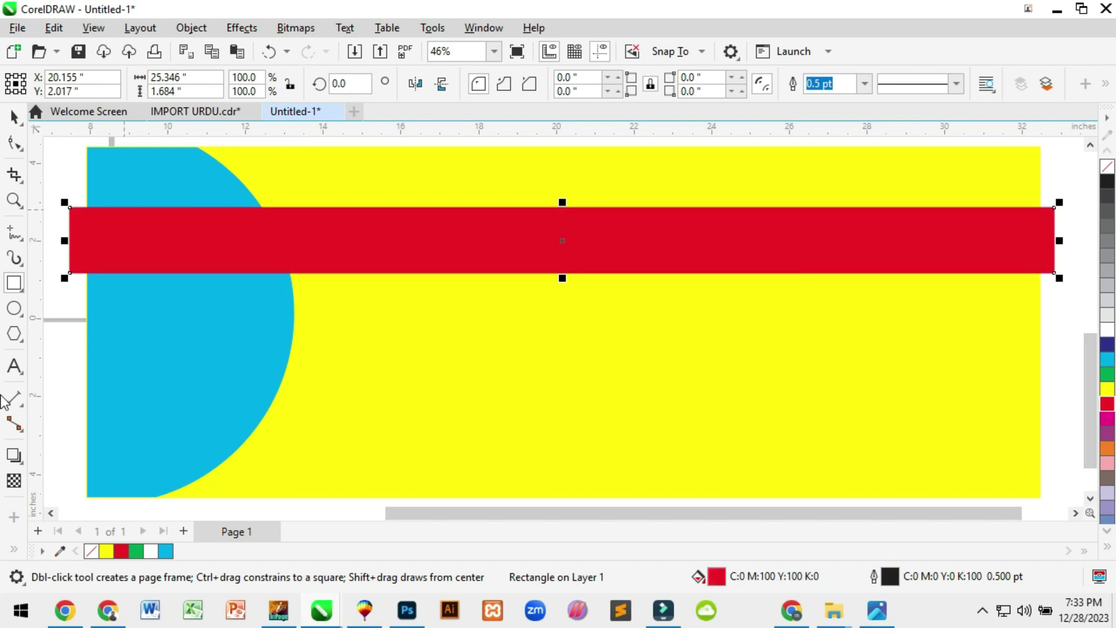
pyautogui.rightClick(595, 239)
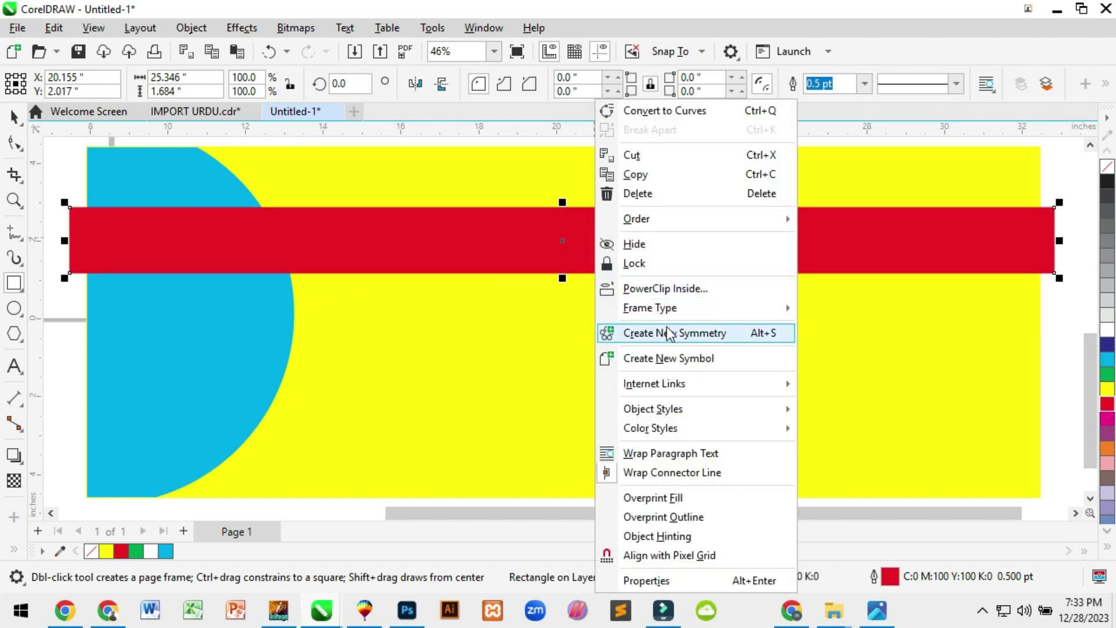
pyautogui.click(658, 289)
pyautogui.click(680, 314)
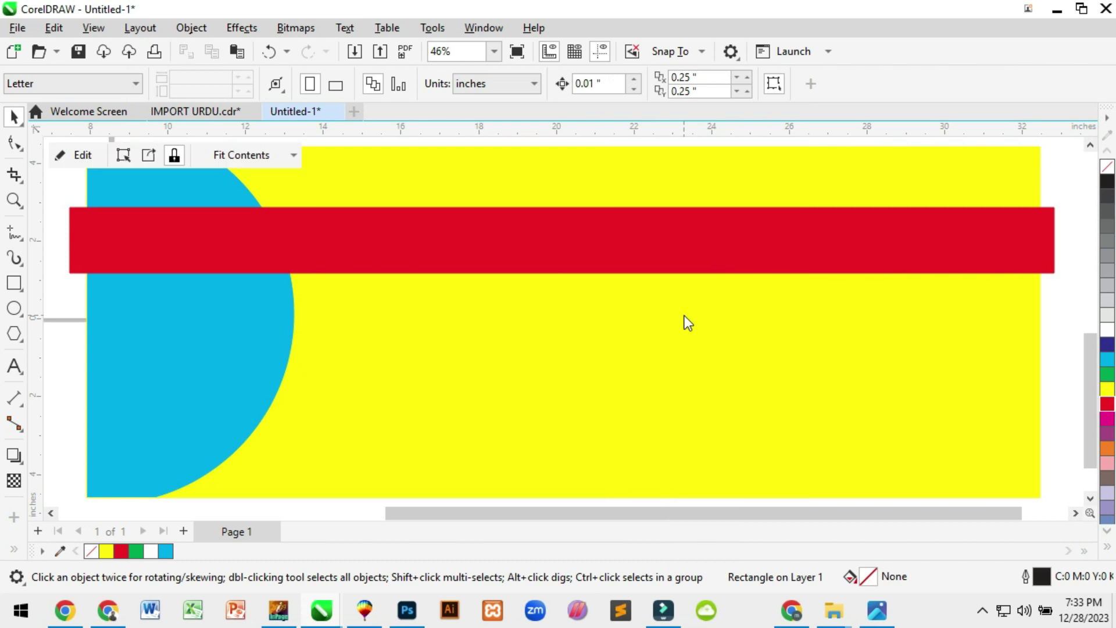
# Edit the rectangle's PowerClip contents, moving the red bar to the frame's upper edge and ordering it one level back behind the cyan circle.
pyautogui.rightClick(684, 316)
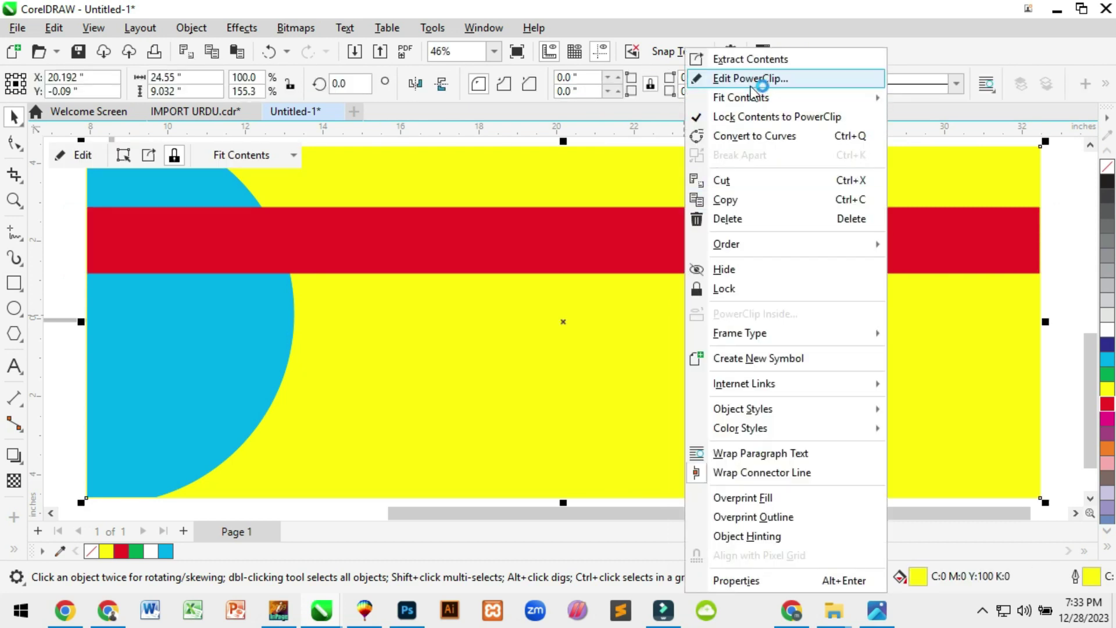
pyautogui.click(734, 78)
pyautogui.moveTo(577, 208); pyautogui.dragTo(591, 173)
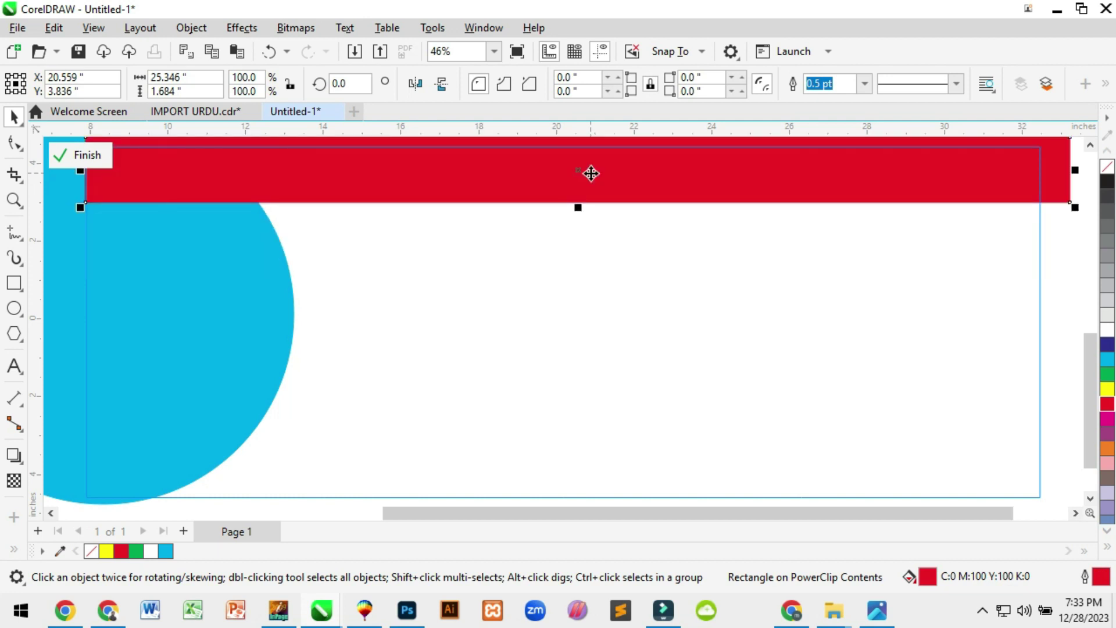
pyautogui.rightClick(591, 173)
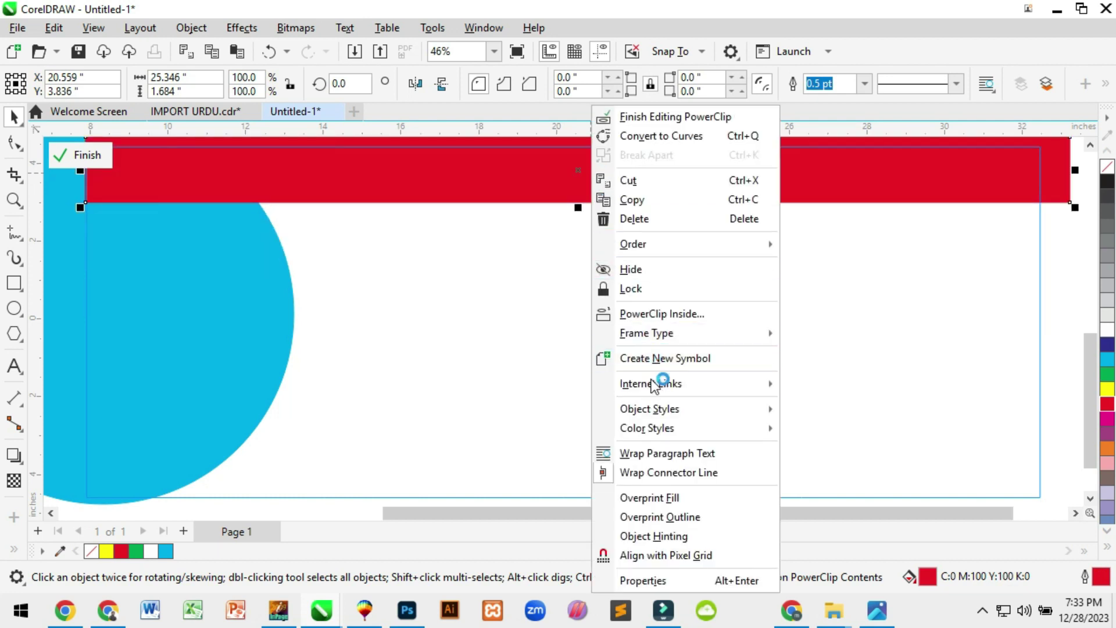
pyautogui.moveTo(663, 410)
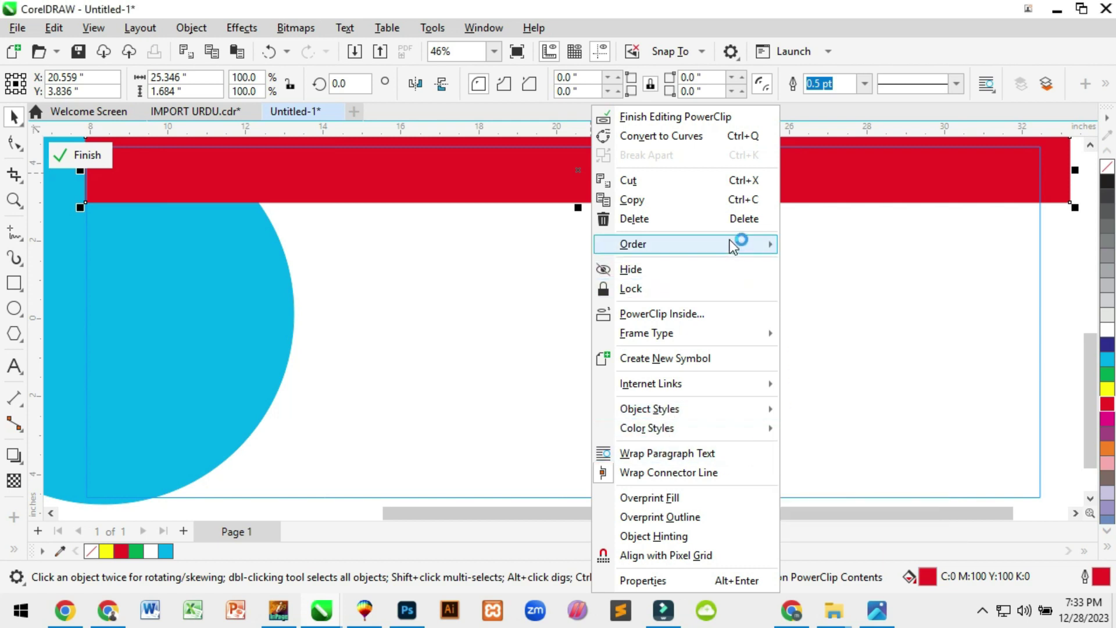
pyautogui.moveTo(730, 239)
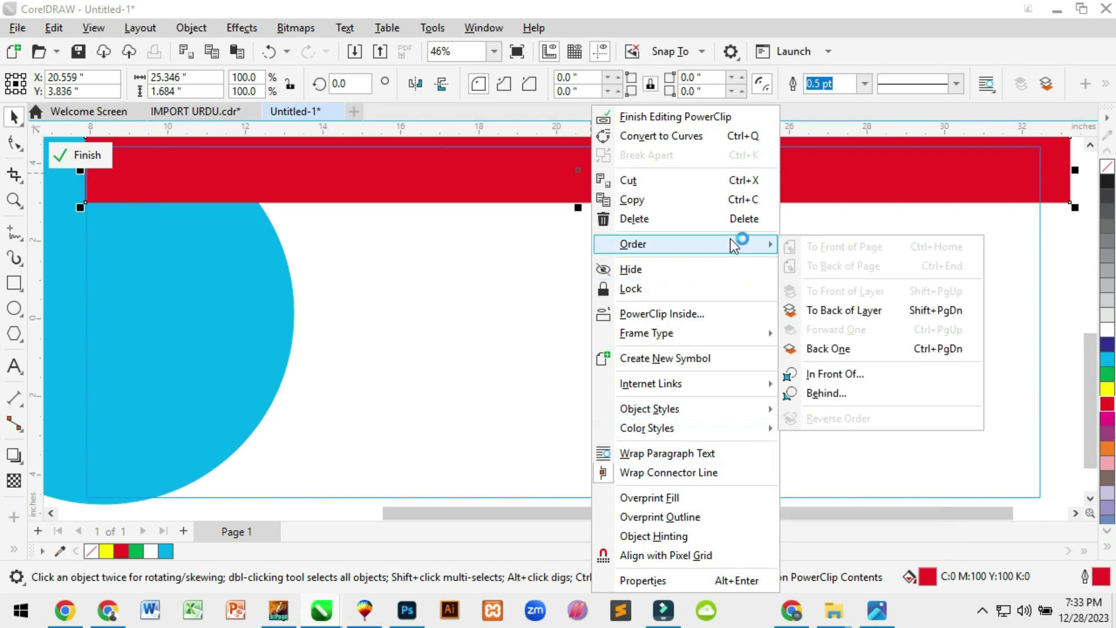
pyautogui.click(835, 351)
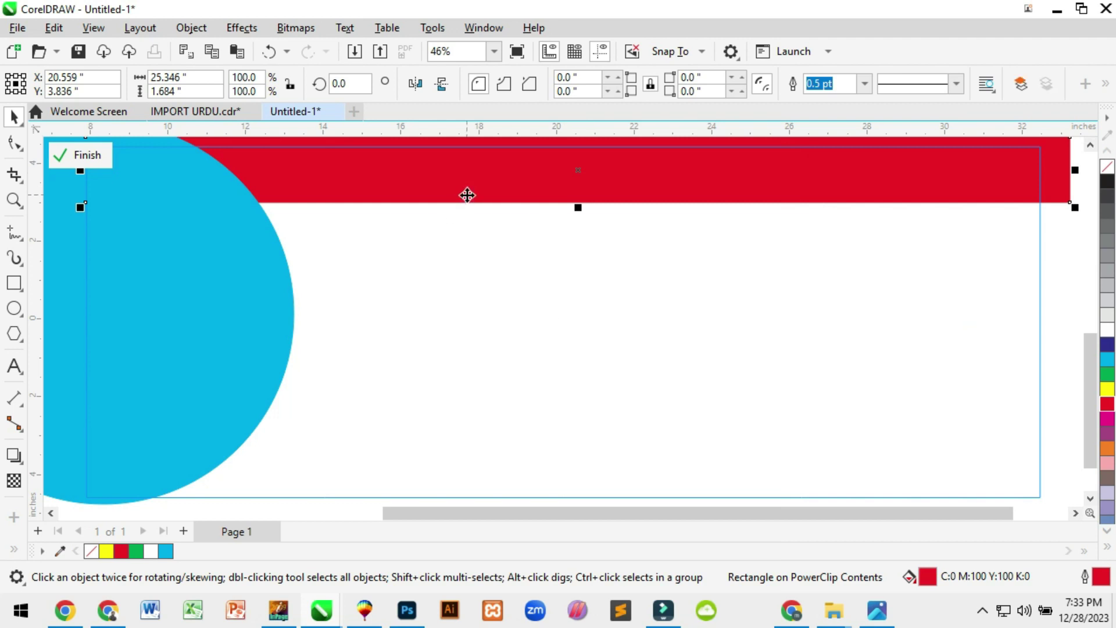
# Duplicate the red bar along the frame's lower edge and finish editing the PowerClip.
pyautogui.moveTo(468, 195); pyautogui.dragTo(456, 494)
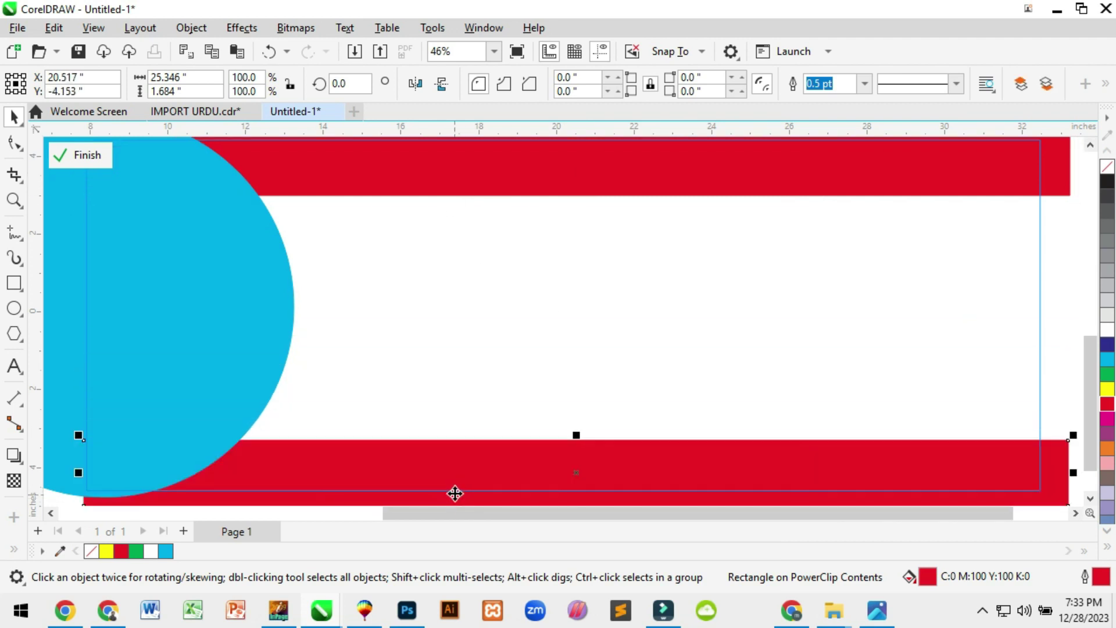
pyautogui.rightClick(448, 478)
pyautogui.click(536, 117)
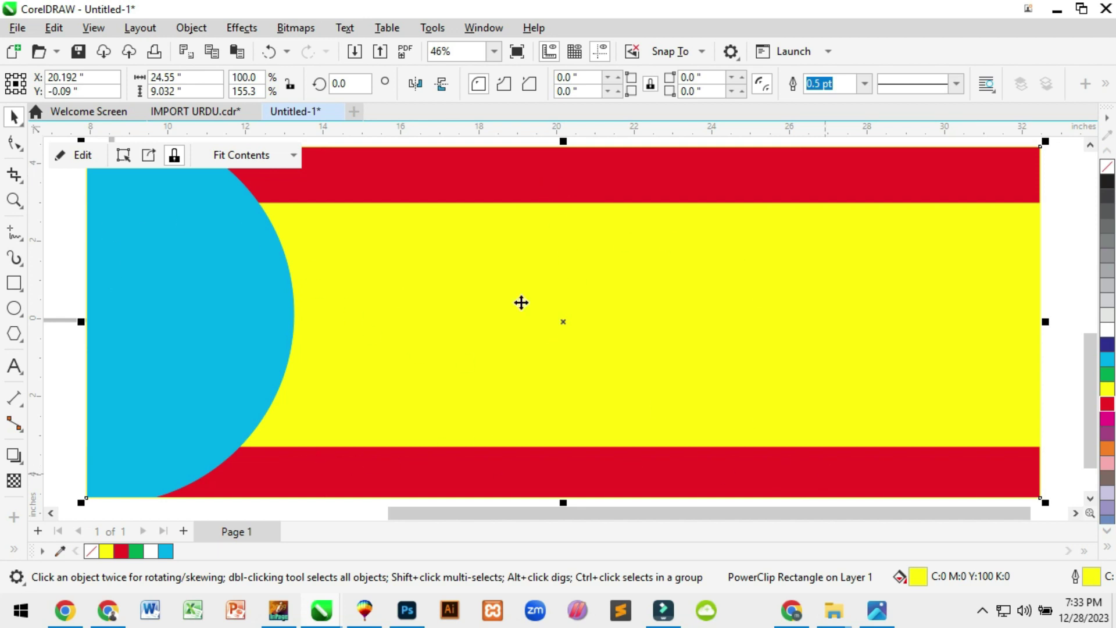
# Draw a cyan parallelogram about 4.6 by 1.5 inches beside the circle and repeat it to make an evenly spaced row of three.
pyautogui.moveTo(337, 247); pyautogui.dragTo(505, 307)
pyautogui.click(1107, 359)
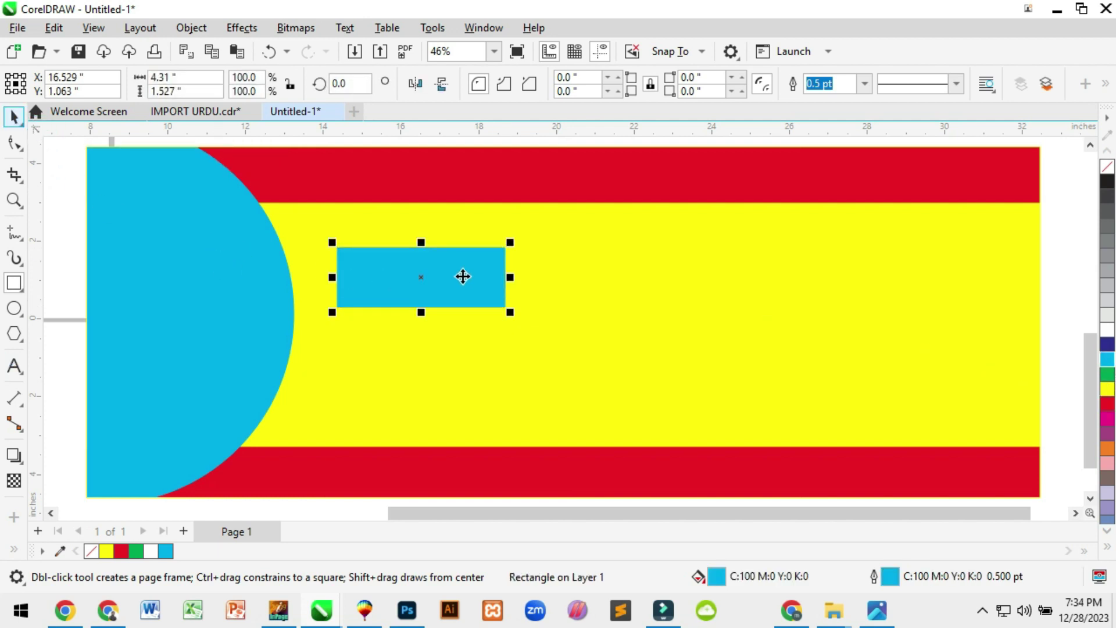
pyautogui.press('space')
pyautogui.click(425, 273)
pyautogui.moveTo(421, 244); pyautogui.dragTo(614, 276)
pyautogui.hotkey('ctrl', 'r')
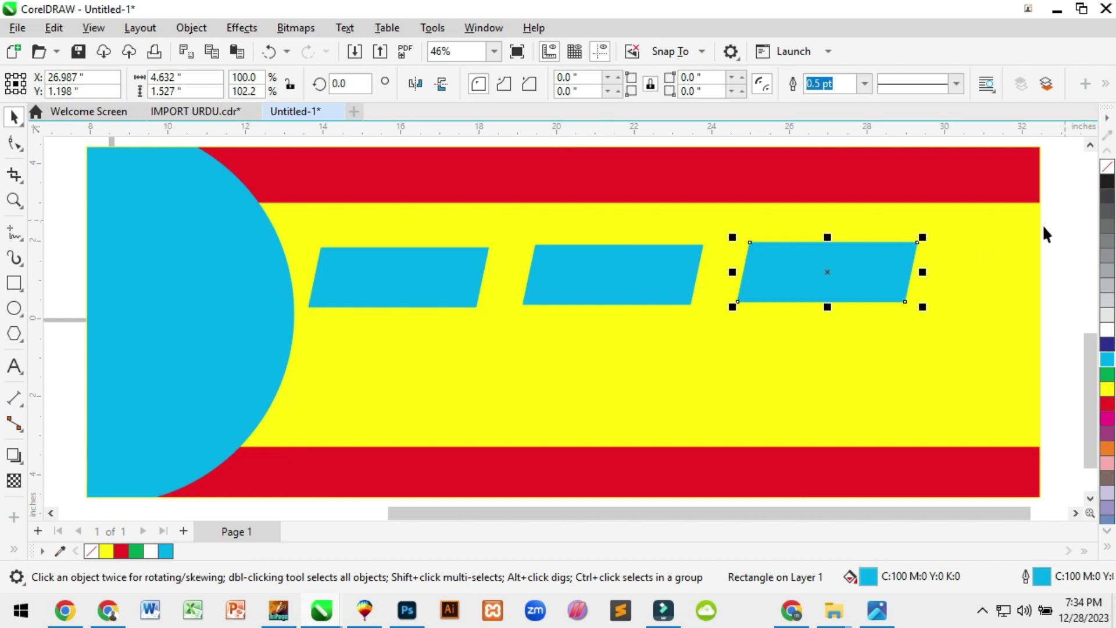
# Enlarge the row of three cyan parallelograms with a duplicate row below it, and minimize the drawing window.
pyautogui.moveTo(409, 343); pyautogui.dragTo(274, 347)
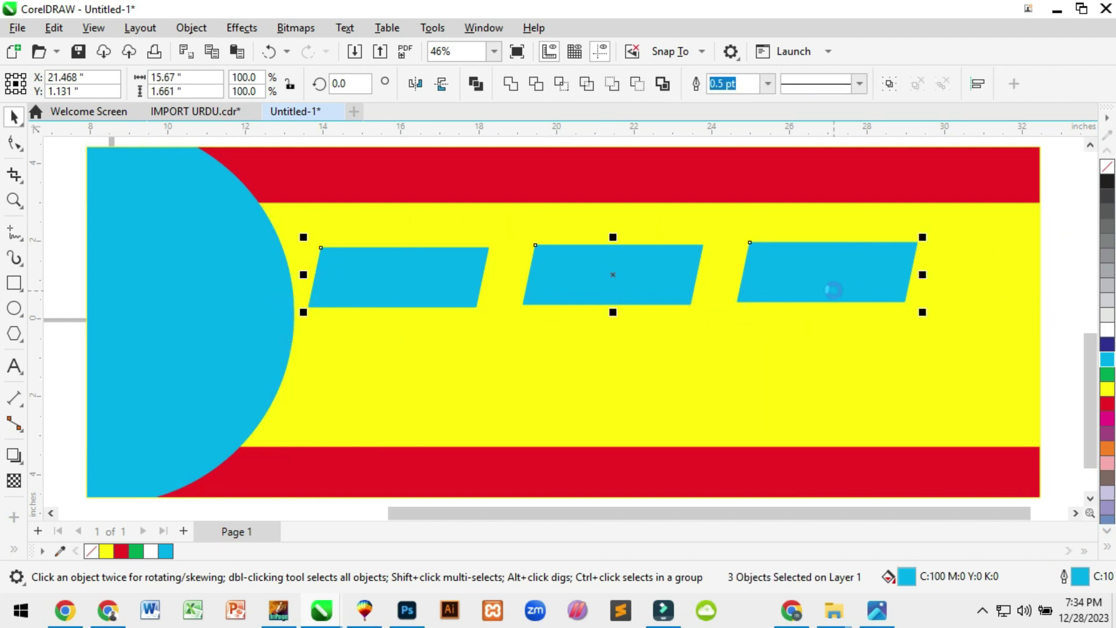
pyautogui.moveTo(924, 314); pyautogui.dragTo(890, 380)
pyautogui.click(1063, 304)
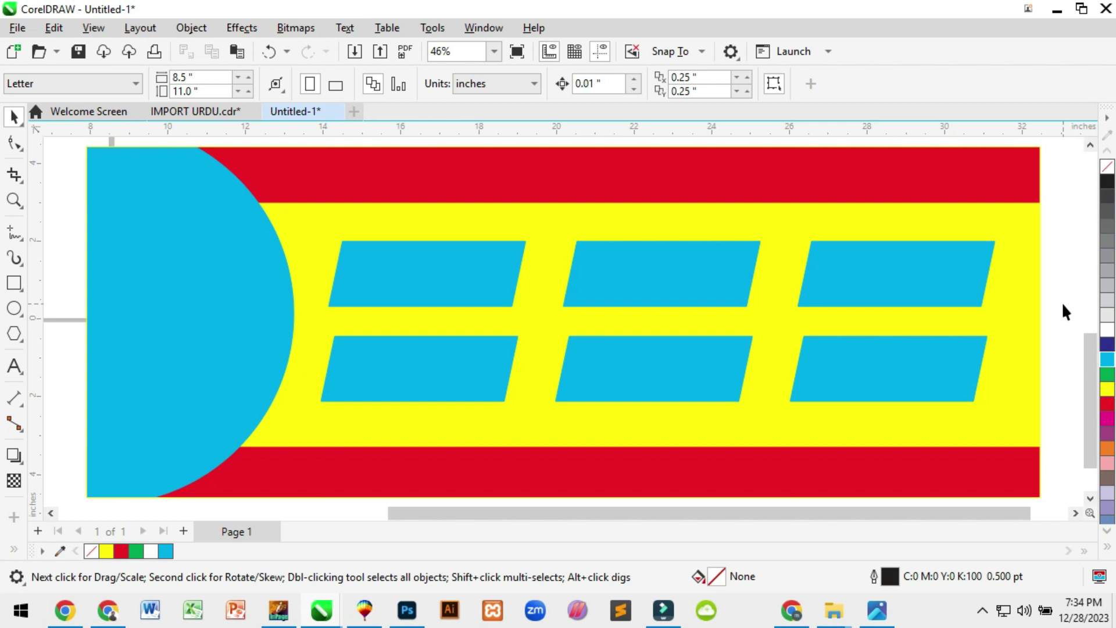
pyautogui.click(1052, 11)
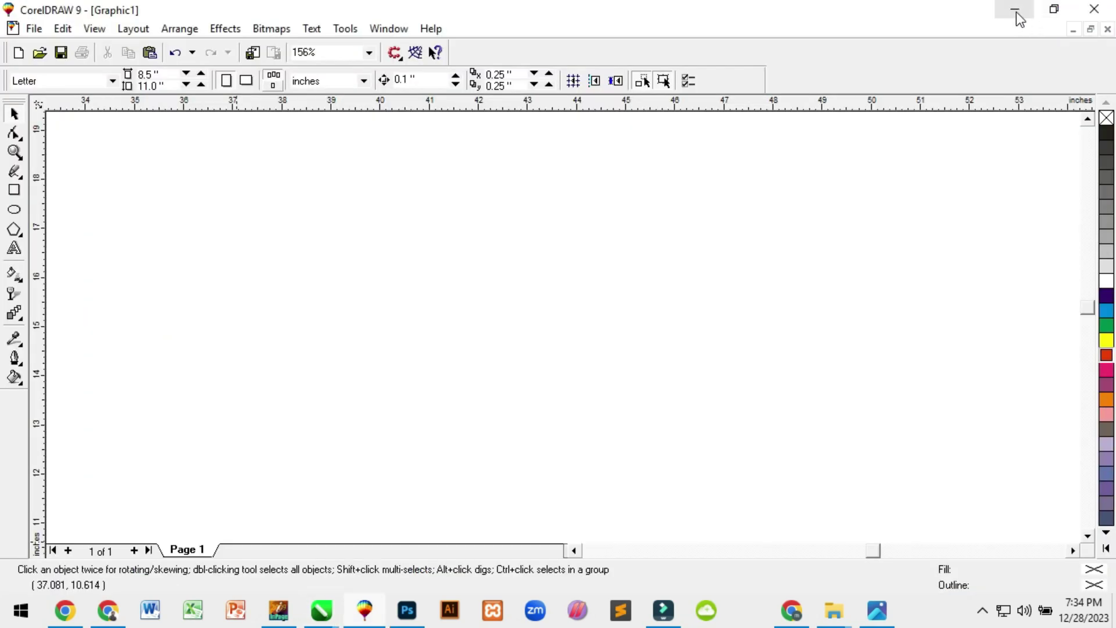